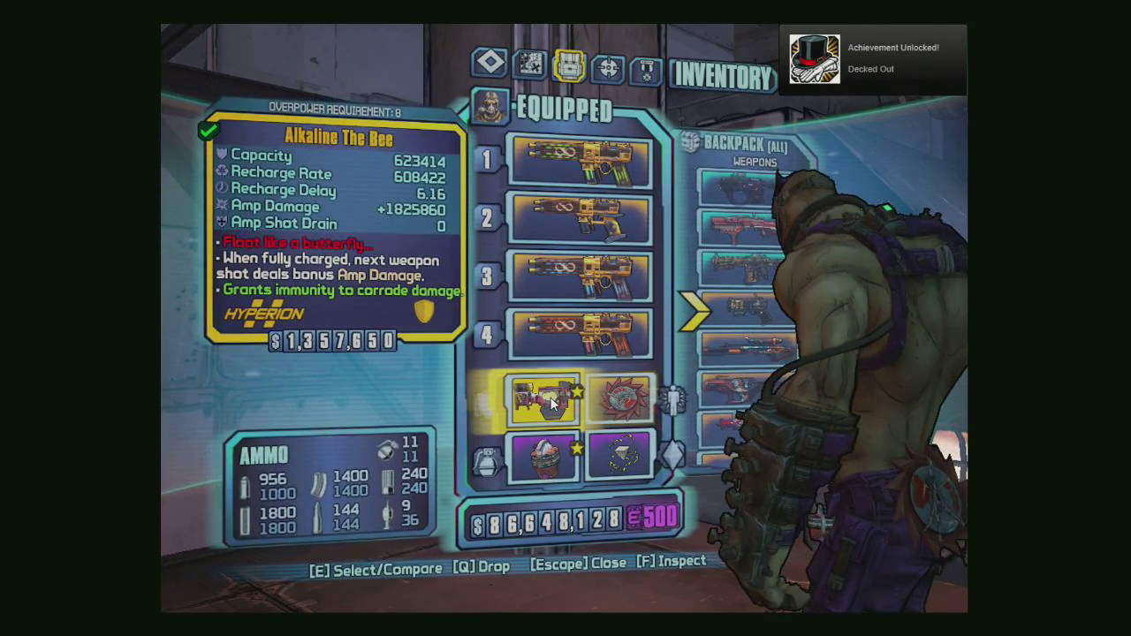
Step: Swap the equipped Alkaline The Bee shield for the third backpack shield and close the inventory
{"action": "left_click", "coordinate": [551, 397]}
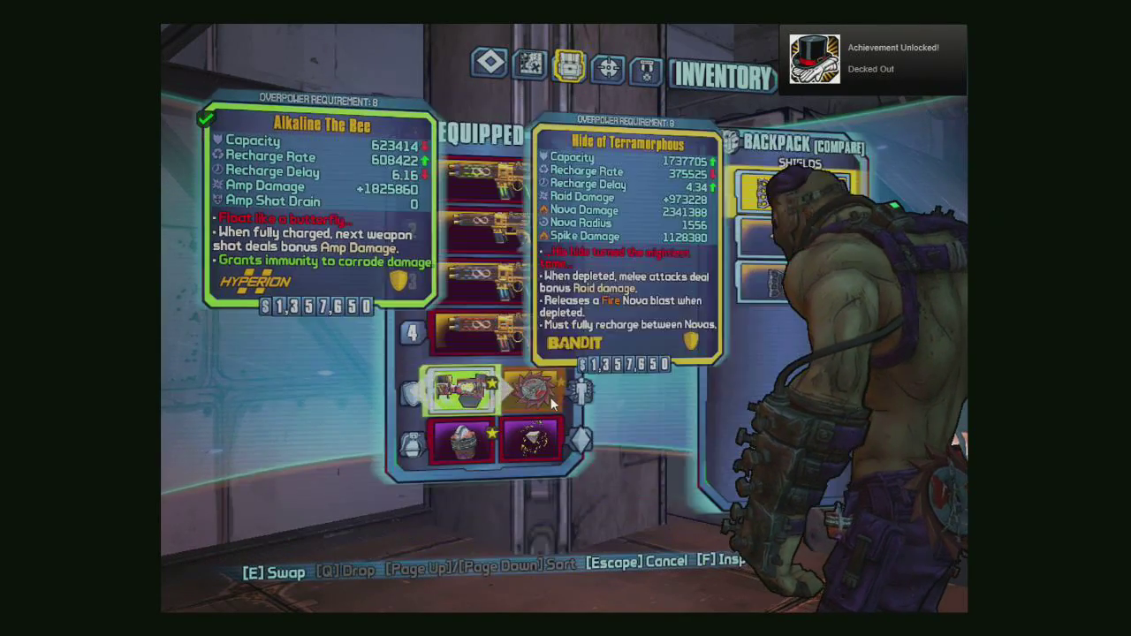
{"action": "left_click", "coordinate": [771, 281]}
{"action": "key", "text": "Escape"}
Step: Fire the equipped pistol and cycle through the other equipped weapons to examine their textures
{"action": "left_click", "coordinate": [566, 318]}
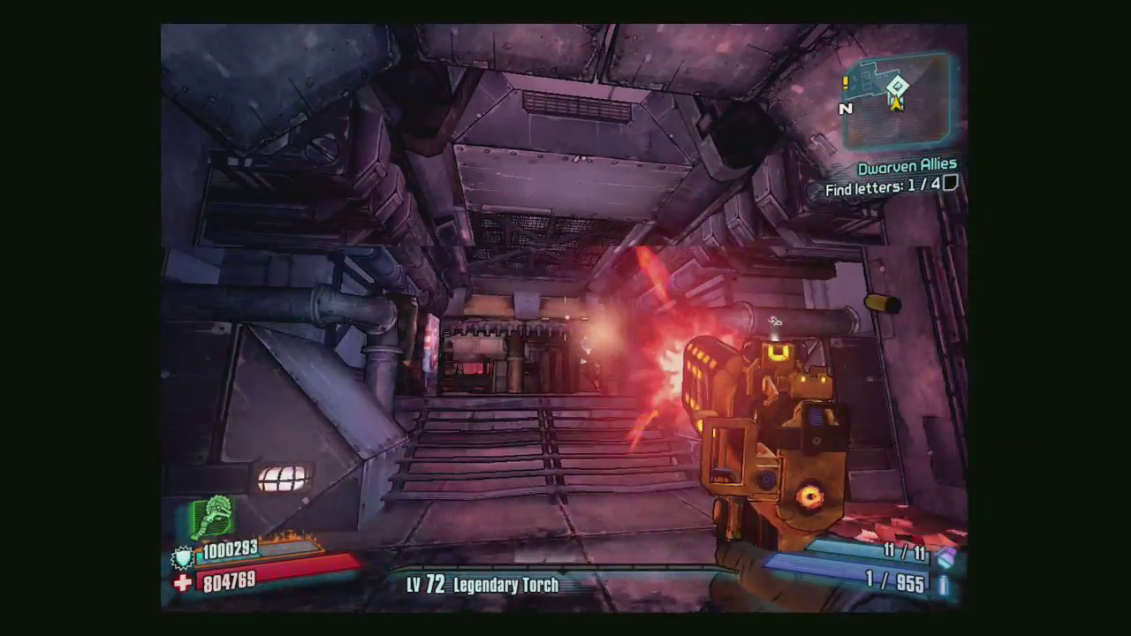
{"action": "left_click", "coordinate": [565, 318]}
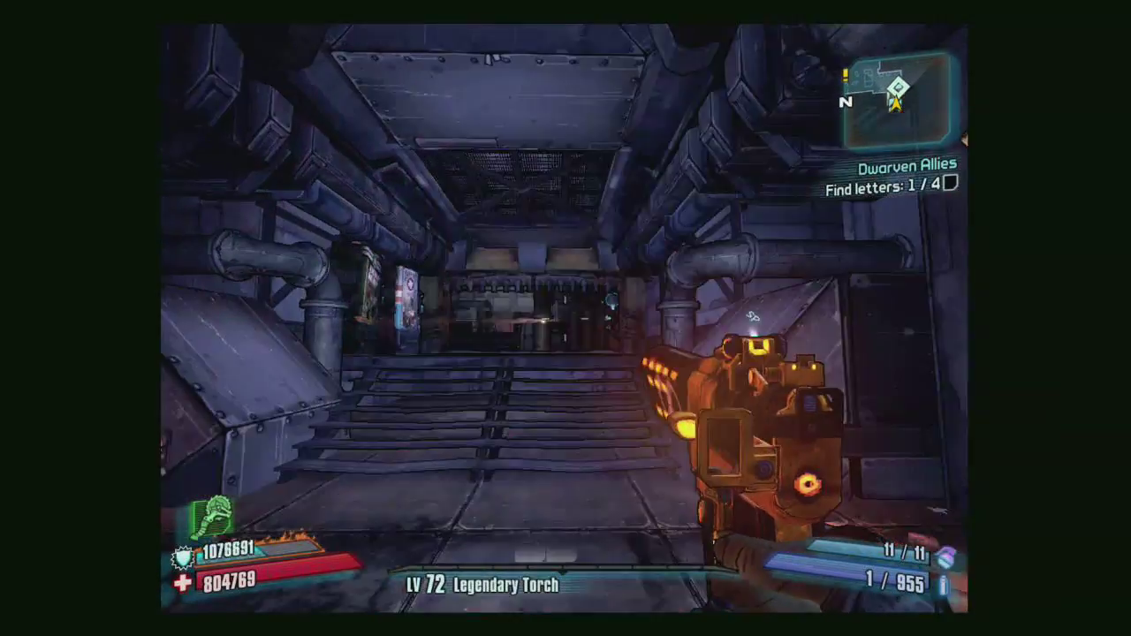
{"action": "scroll", "coordinate": [565, 318], "scroll_direction": "down", "scroll_amount": 1}
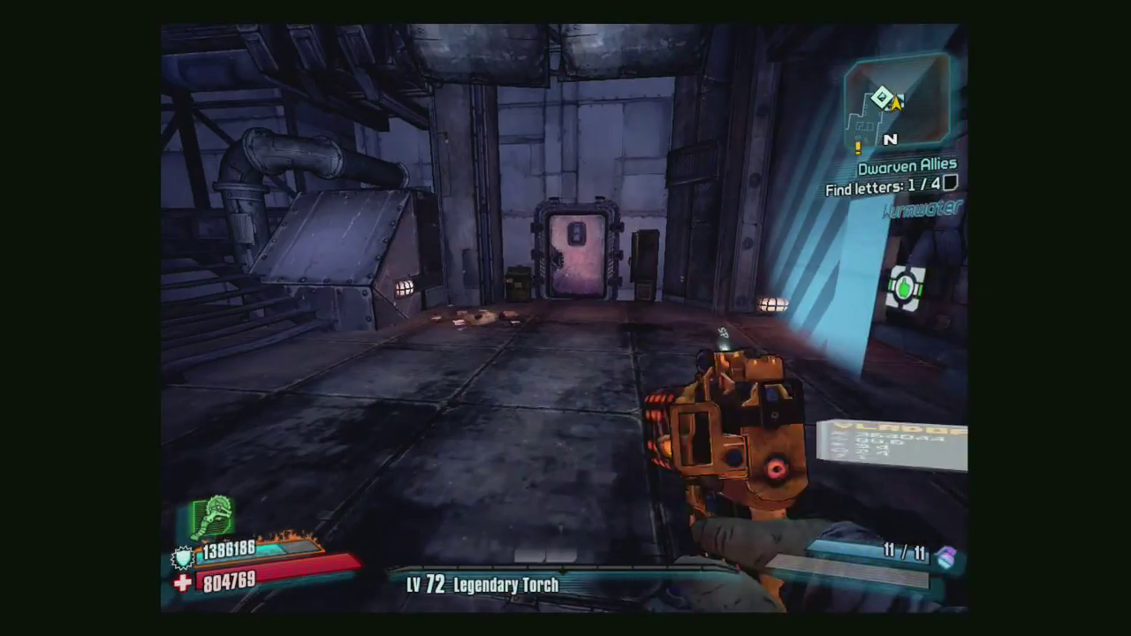
{"action": "scroll", "coordinate": [566, 319], "scroll_direction": "down", "scroll_amount": 1}
{"action": "scroll", "coordinate": [566, 318], "scroll_direction": "down", "scroll_amount": 1}
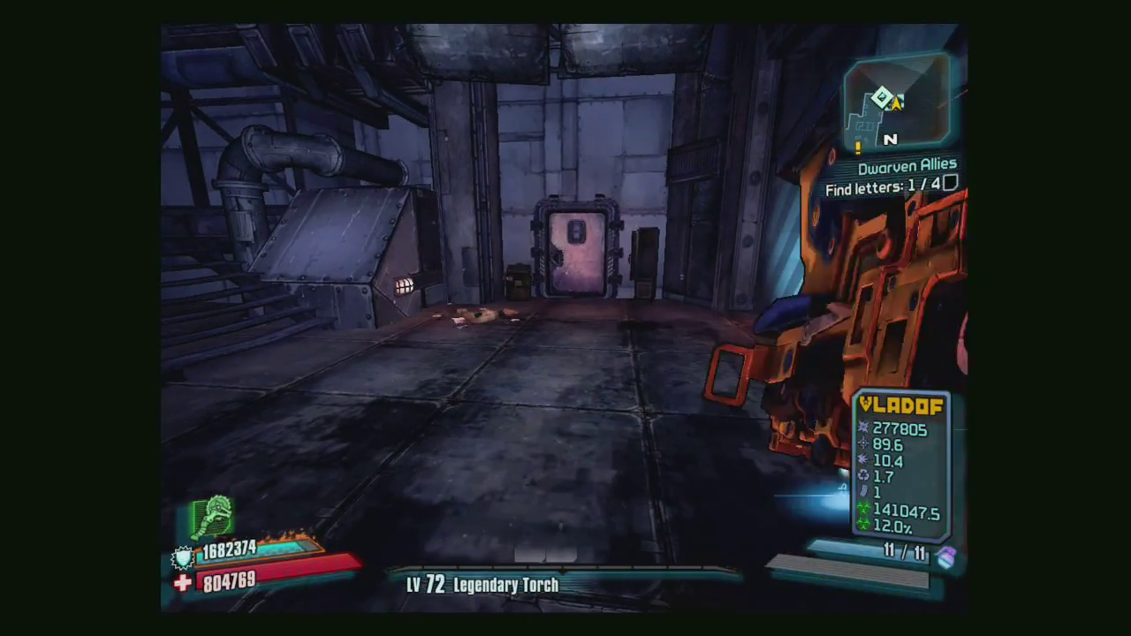
{"action": "scroll", "coordinate": [566, 319], "scroll_direction": "down", "scroll_amount": 1}
{"action": "scroll", "coordinate": [566, 318], "scroll_direction": "down", "scroll_amount": 1}
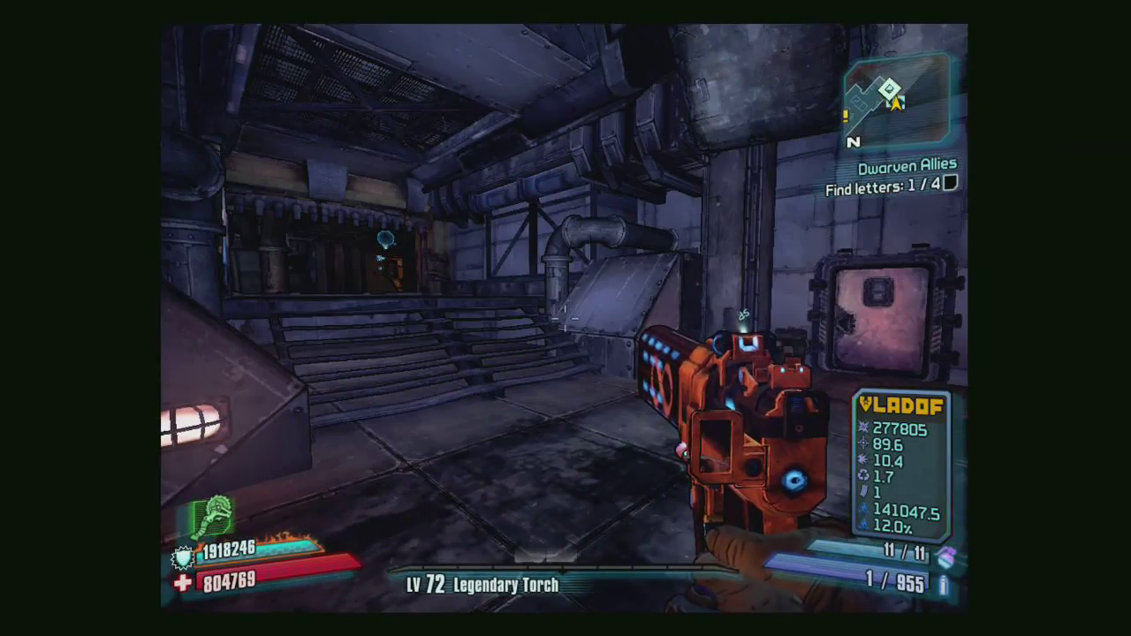
{"action": "left_click", "coordinate": [566, 318]}
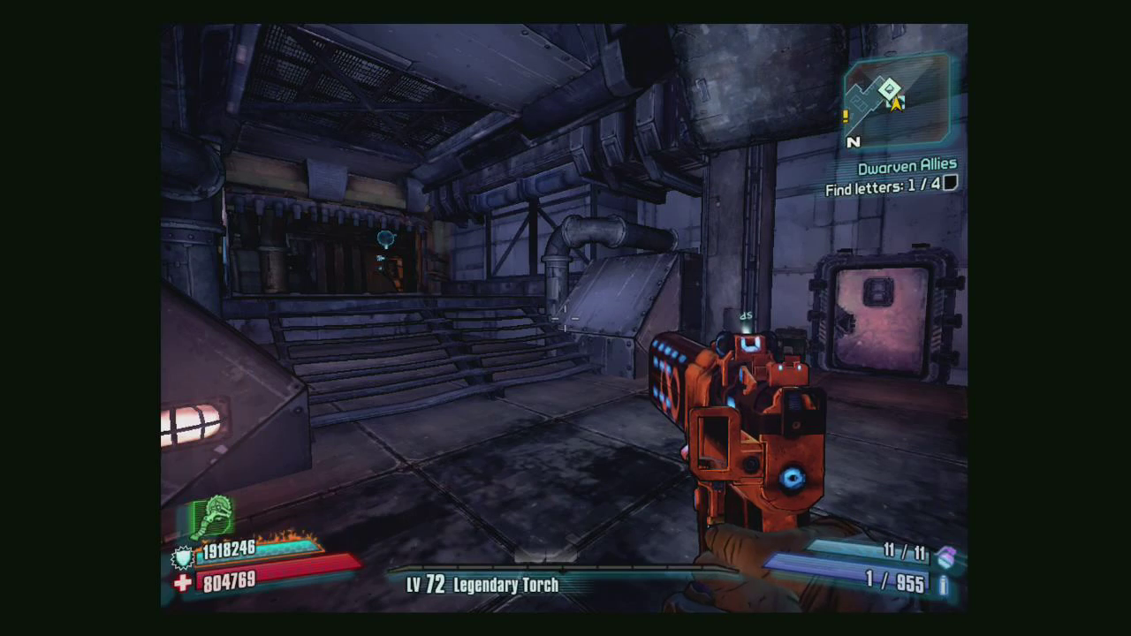
Step: Save the current Borderlands 2 game and quit to the main menu
{"action": "key", "text": "Escape"}
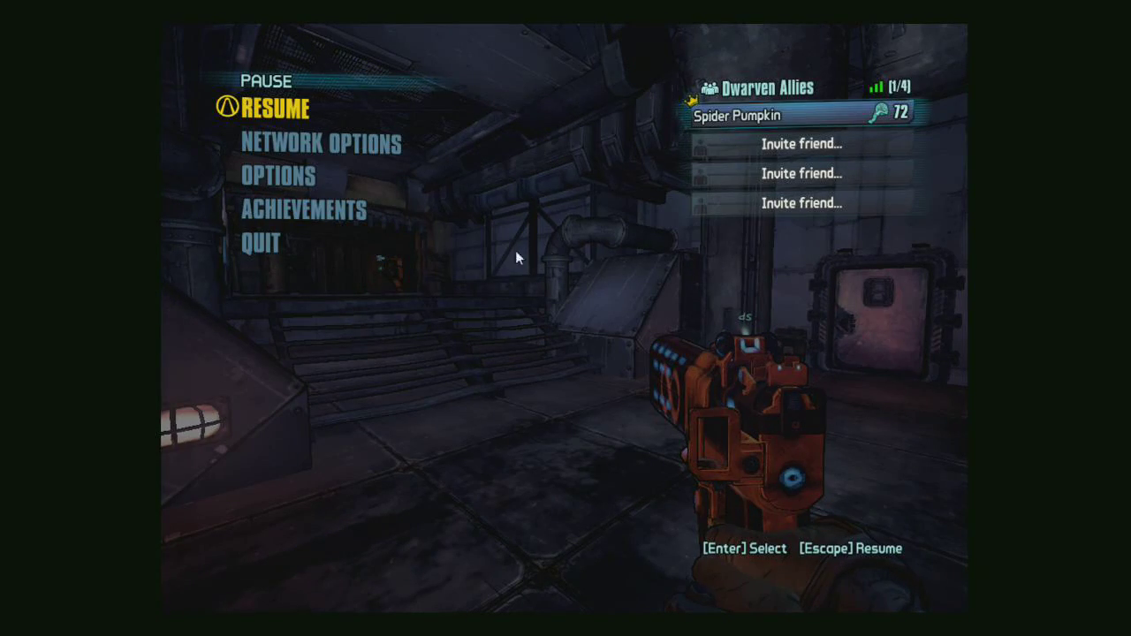
{"action": "left_click", "coordinate": [256, 237]}
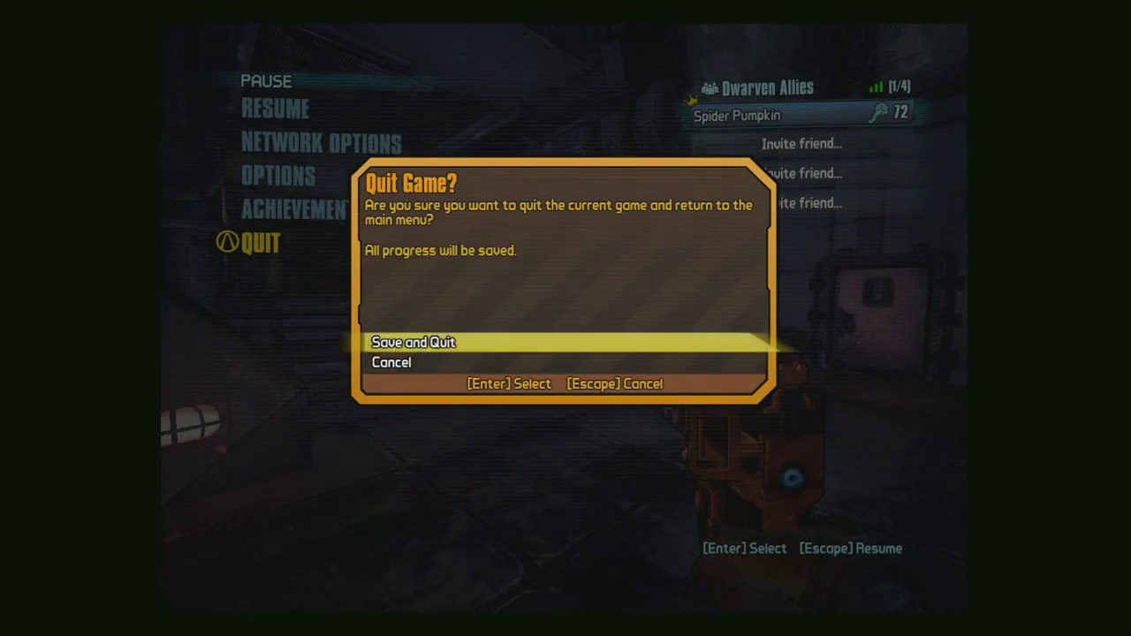
{"action": "key", "text": "Return"}
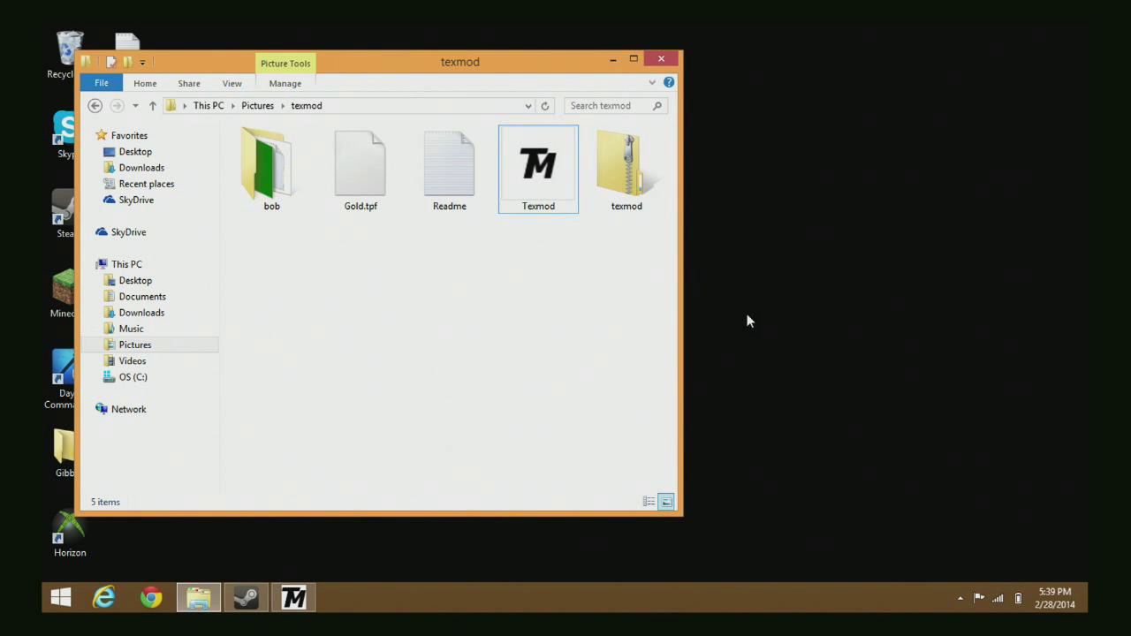
Step: Close the texmod folder window and the running Steam window to clear the desktop
{"action": "left_click", "coordinate": [705, 273]}
{"action": "left_click", "coordinate": [585, 62]}
{"action": "left_click_drag", "start_coordinate": [580, 52], "coordinate": [585, 106]}
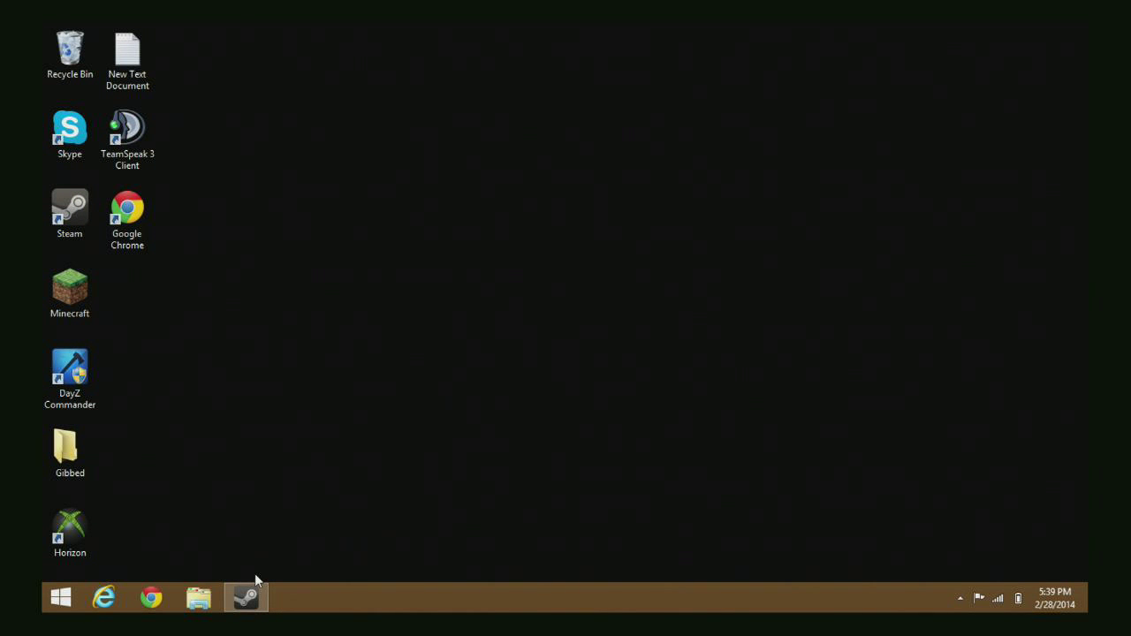
{"action": "right_click", "coordinate": [248, 597]}
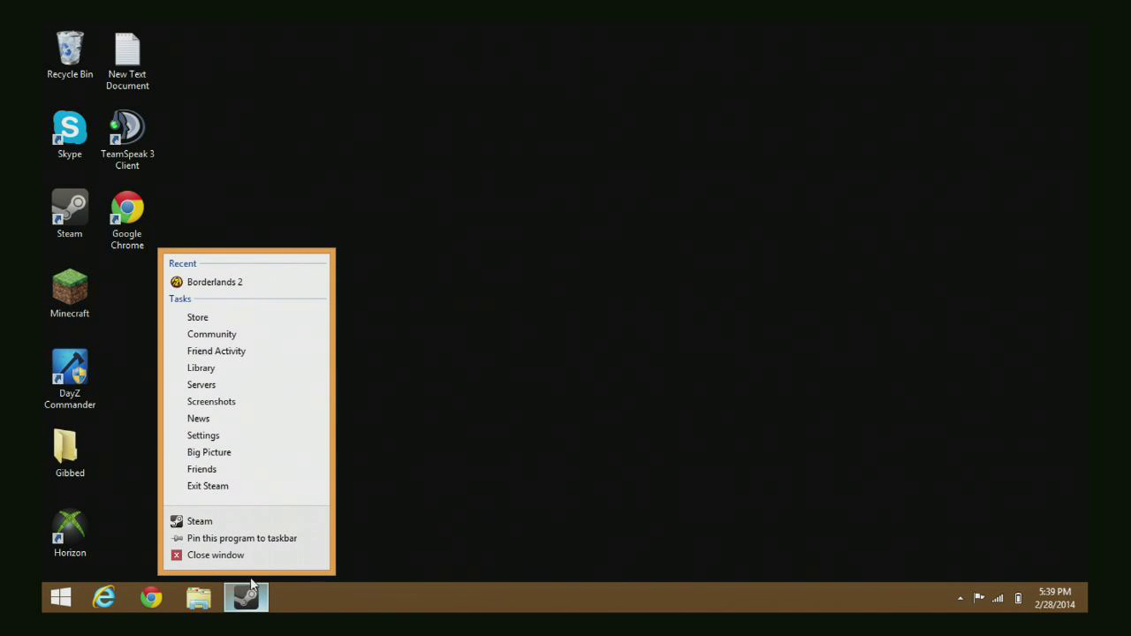
{"action": "left_click", "coordinate": [239, 557]}
{"action": "left_click_drag", "start_coordinate": [504, 442], "coordinate": [829, 258]}
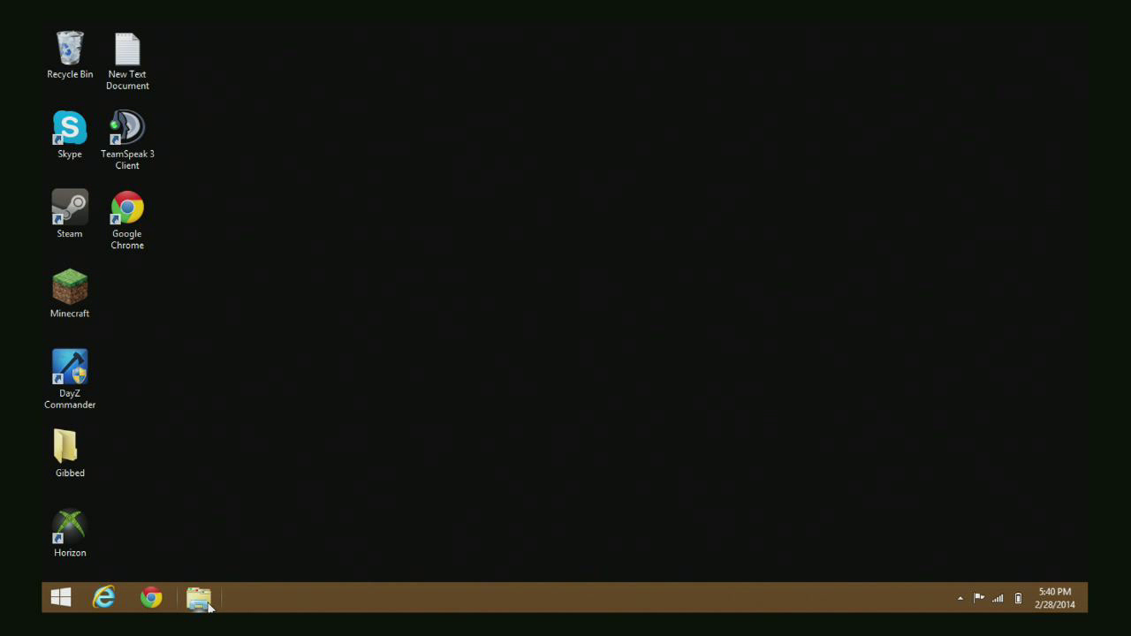
Step: Open New Text Document from the desktop, examine the TexMod download link in it, and minimize the window
{"action": "double_click", "coordinate": [133, 78]}
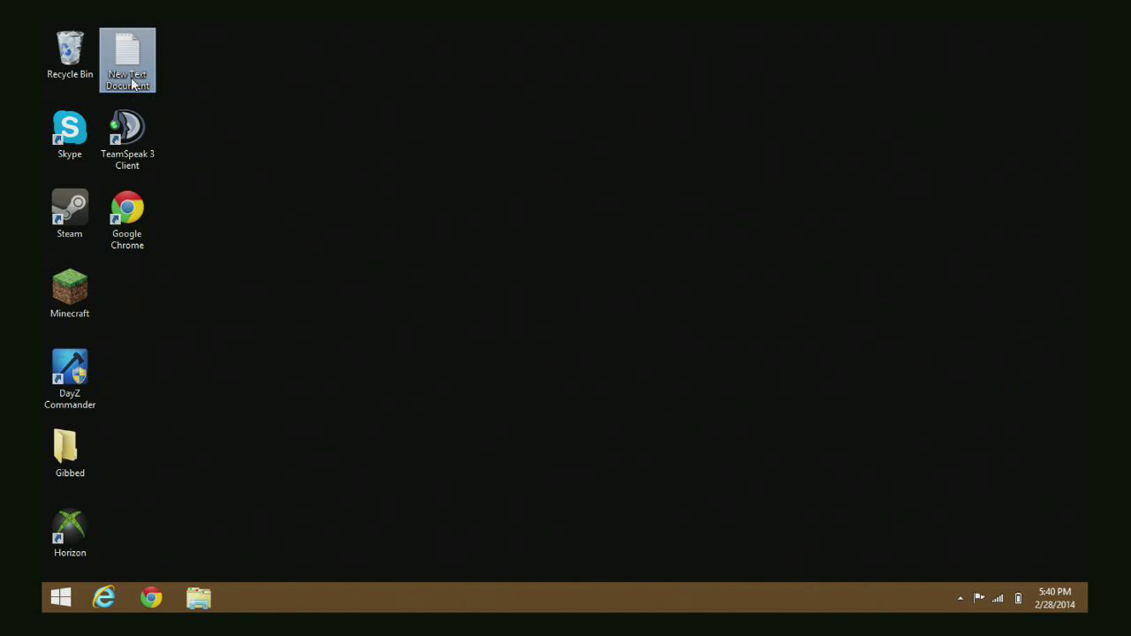
{"action": "left_click_drag", "start_coordinate": [500, 306], "coordinate": [232, 294]}
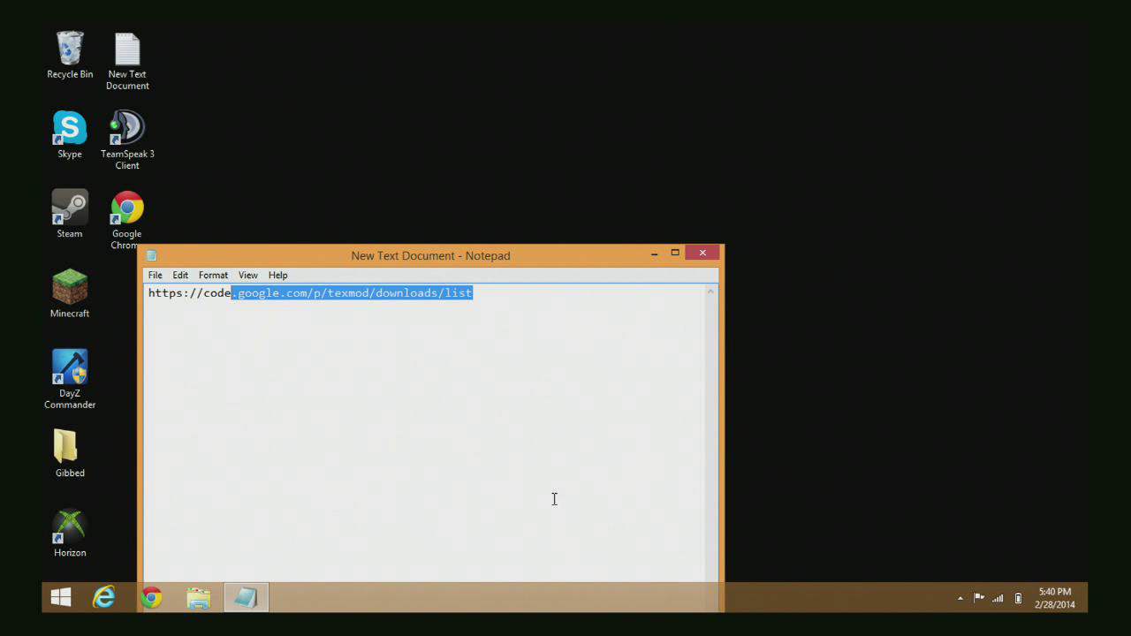
{"action": "left_click", "coordinate": [536, 454]}
{"action": "left_click_drag", "start_coordinate": [409, 259], "coordinate": [447, 191]}
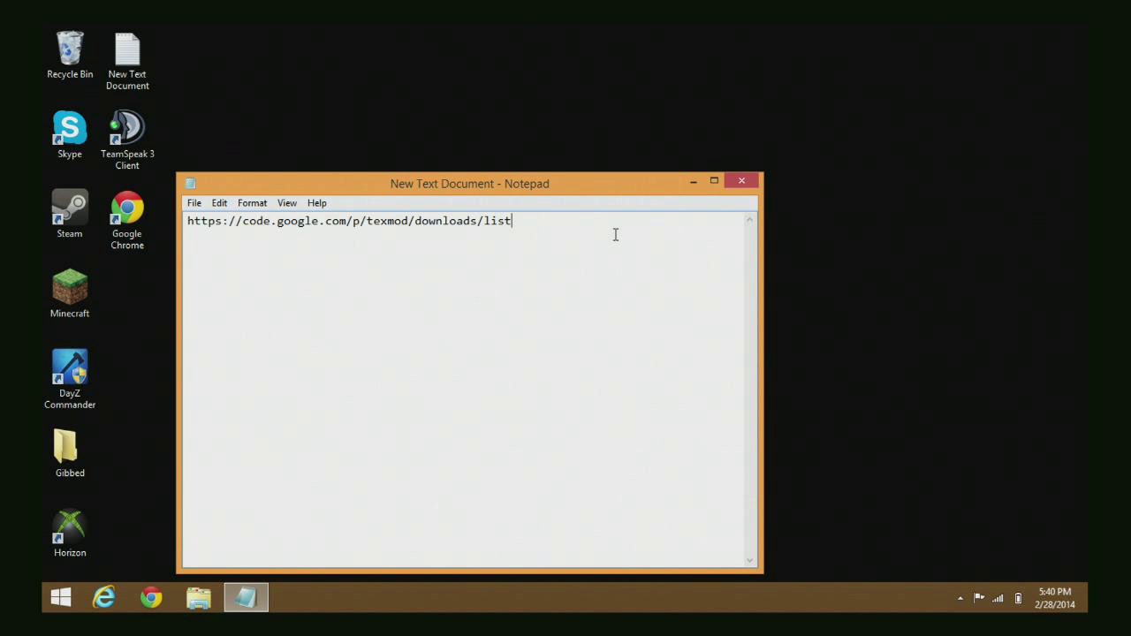
{"action": "left_click", "coordinate": [689, 188]}
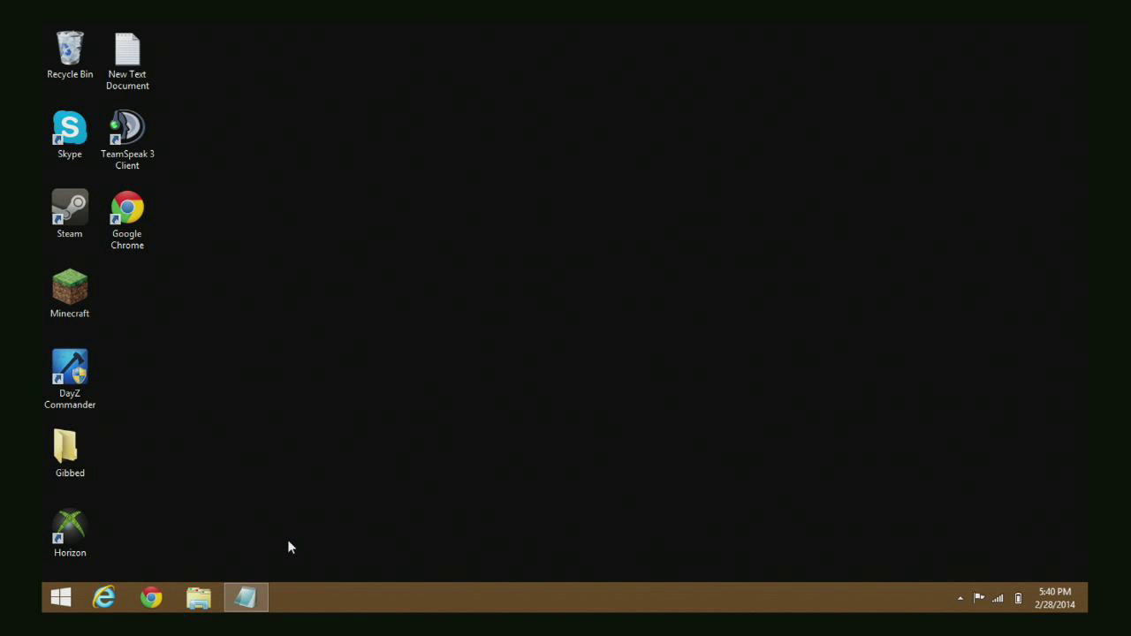
Step: Open the texmod folder in Pictures and examine the extracted texture files in its bob subfolder
{"action": "left_click", "coordinate": [200, 598]}
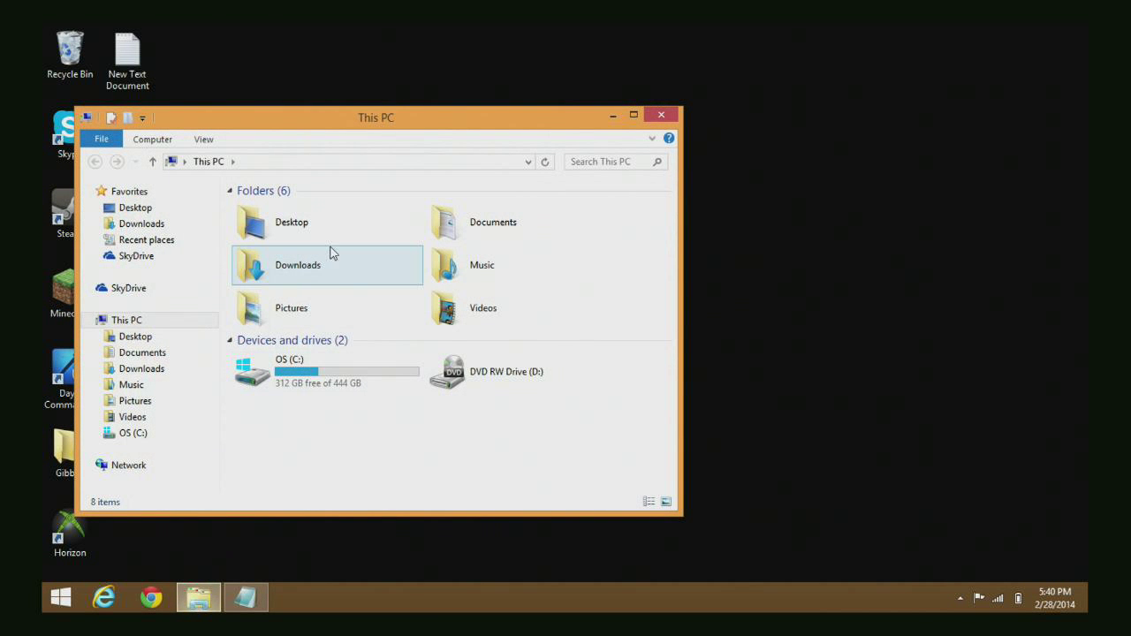
{"action": "double_click", "coordinate": [286, 321]}
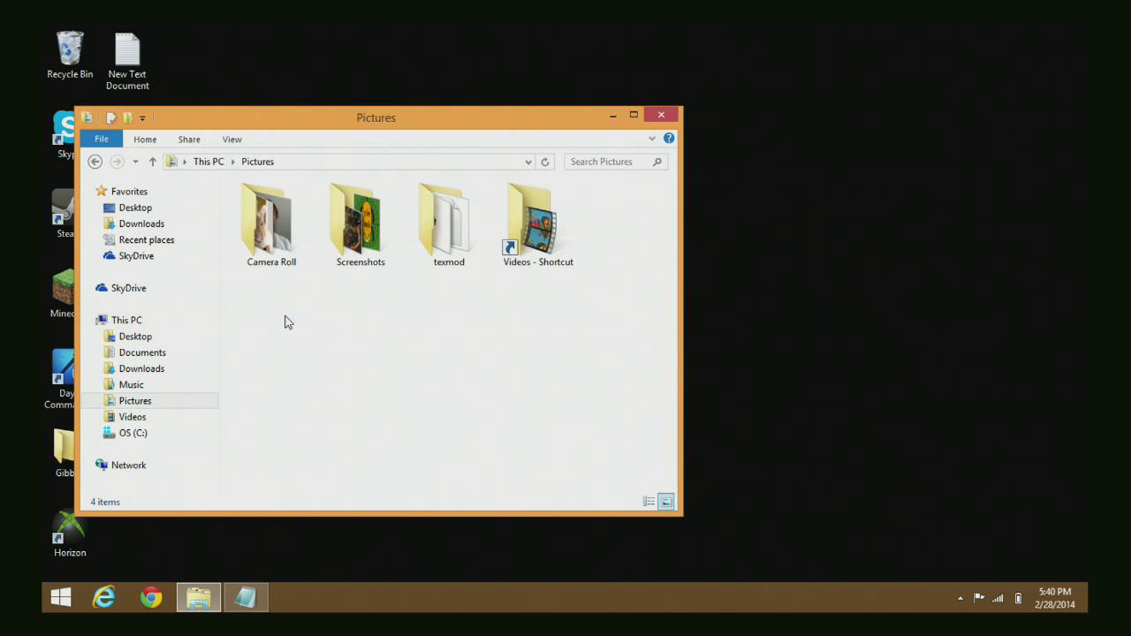
{"action": "double_click", "coordinate": [453, 238]}
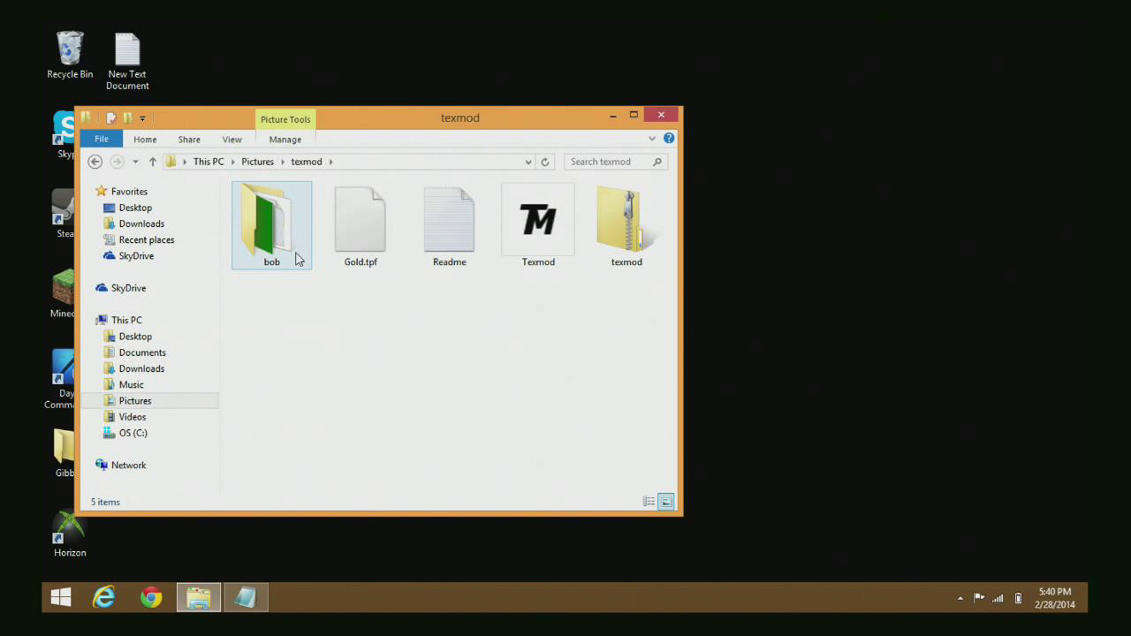
{"action": "left_click", "coordinate": [513, 219]}
{"action": "left_click", "coordinate": [256, 242]}
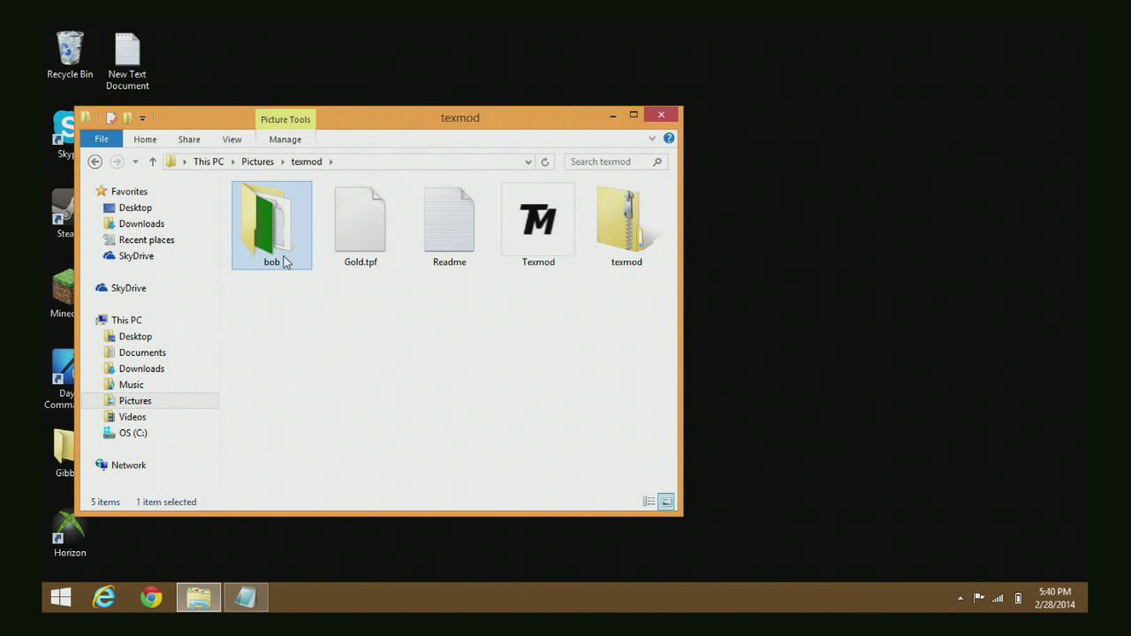
{"action": "double_click", "coordinate": [286, 262]}
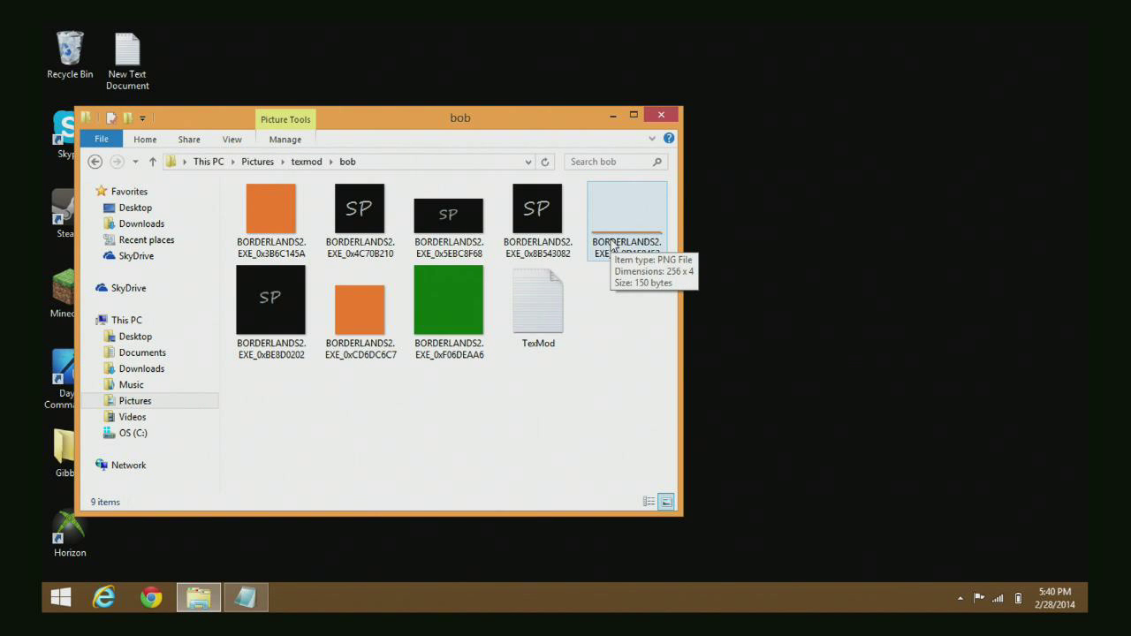
{"action": "left_click", "coordinate": [612, 115]}
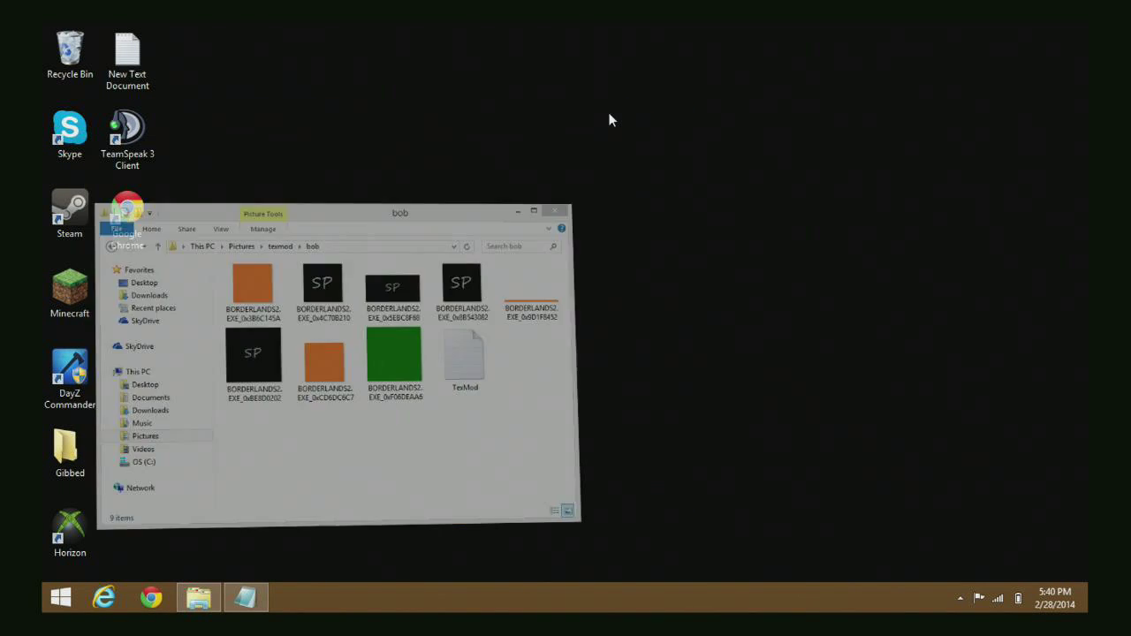
{"action": "left_click", "coordinate": [217, 604]}
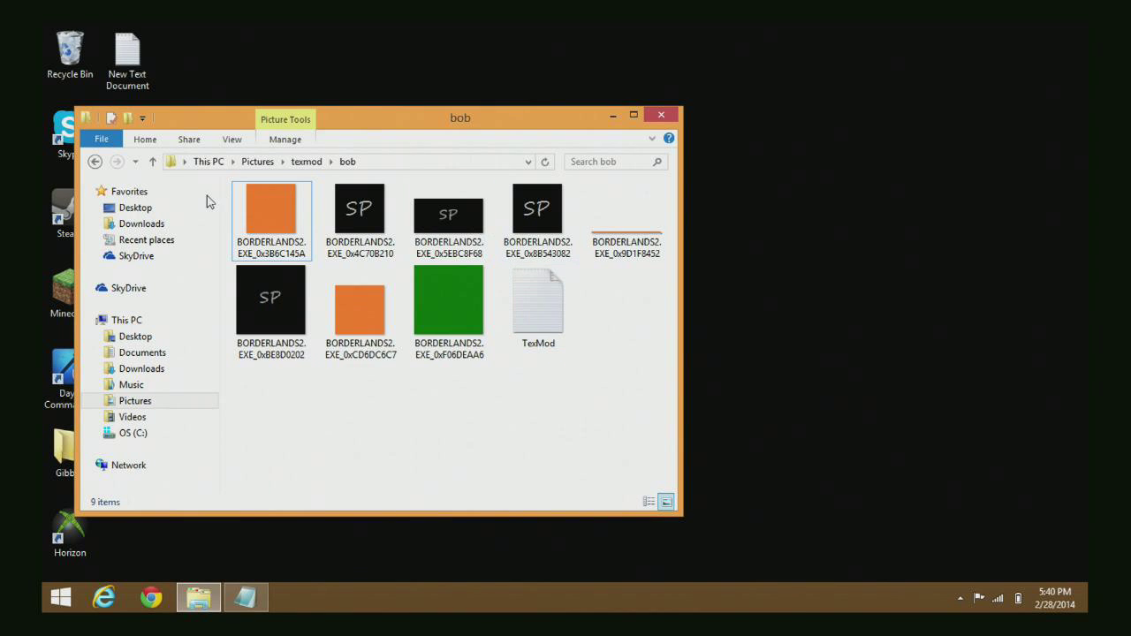
Step: Launch Texmod from the texmod folder, switch it to Logging Mode, and choose Borderlands2.exe as the target application
{"action": "left_click", "coordinate": [94, 161]}
{"action": "left_click", "coordinate": [536, 238]}
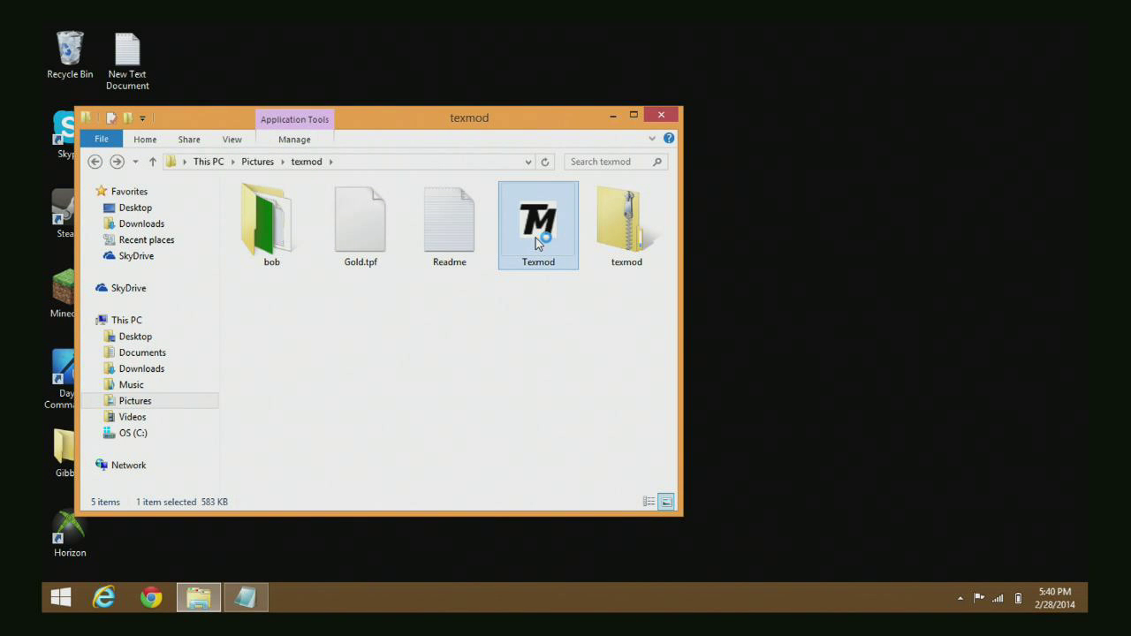
{"action": "left_click", "coordinate": [292, 200]}
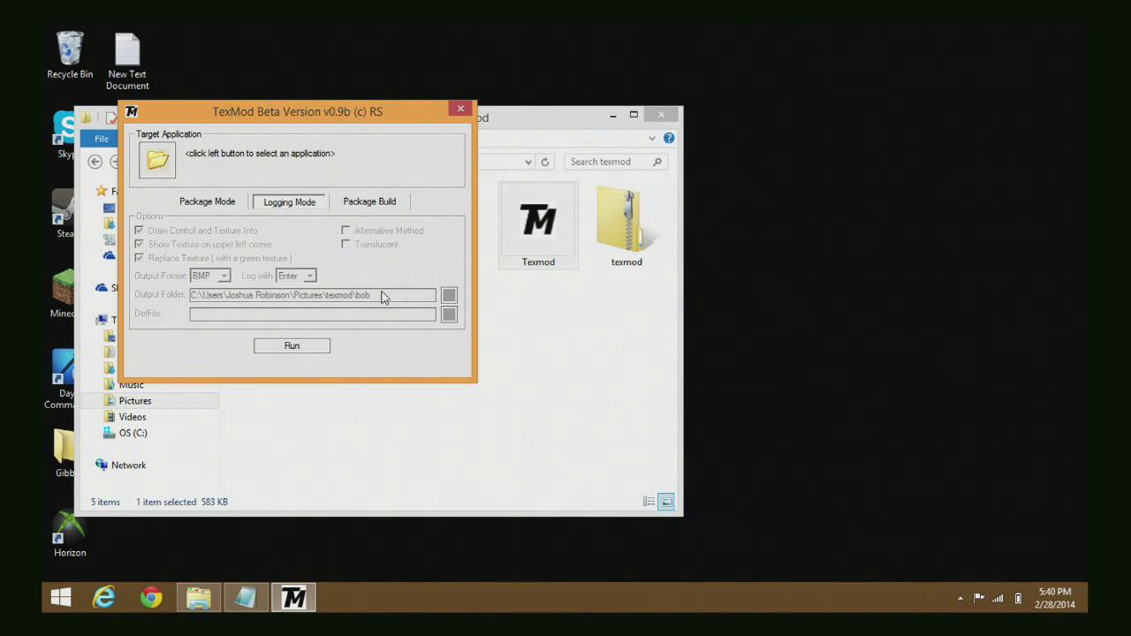
{"action": "left_click", "coordinate": [160, 168]}
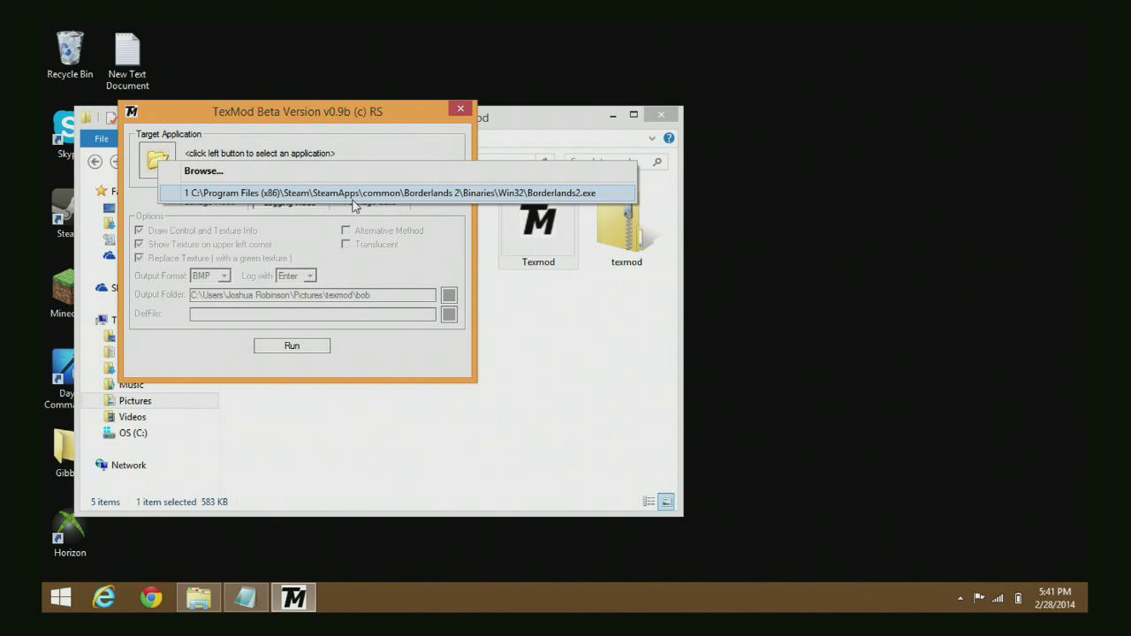
{"action": "left_click", "coordinate": [250, 192]}
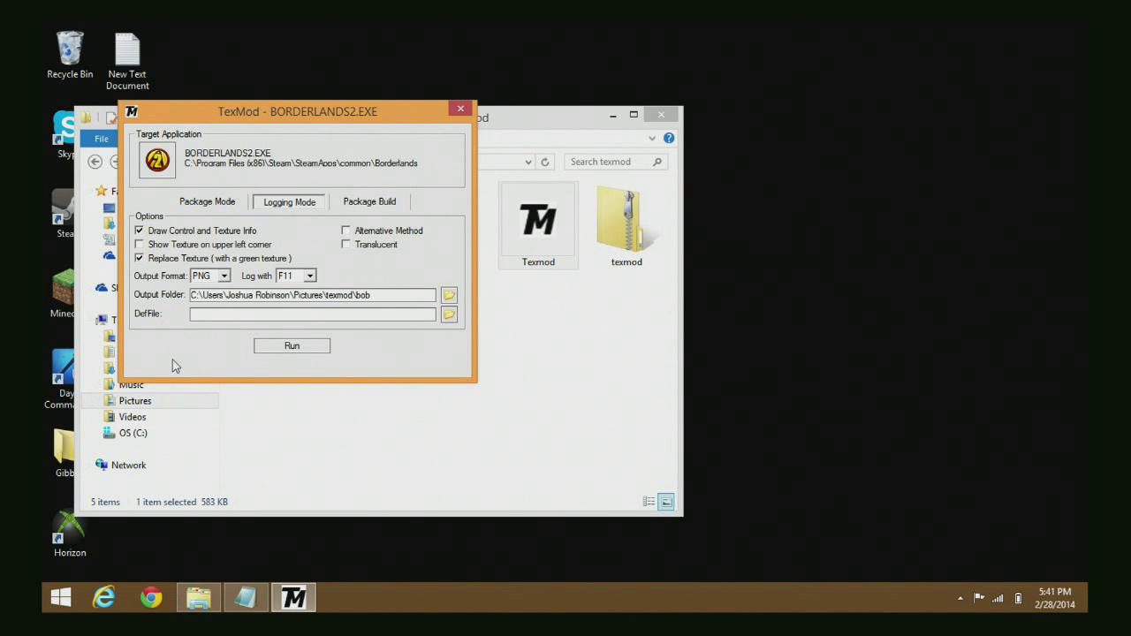
Step: Look through the Videos, Downloads and Documents folders, and return to the texmod folder in Pictures
{"action": "left_click", "coordinate": [167, 416]}
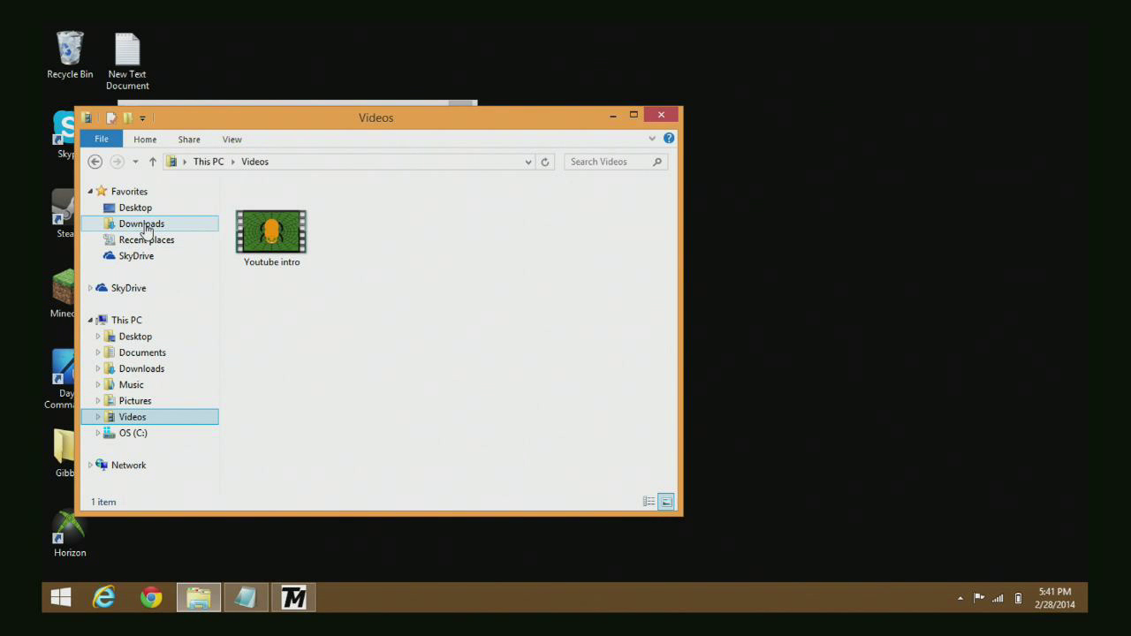
{"action": "left_click", "coordinate": [147, 375]}
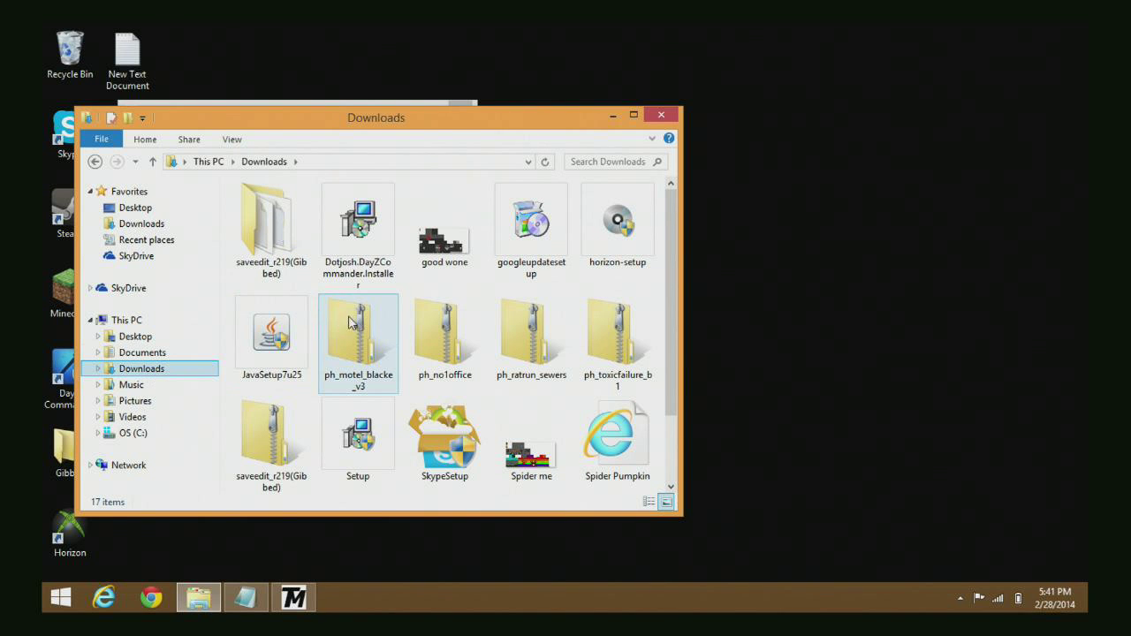
{"action": "left_click", "coordinate": [146, 353]}
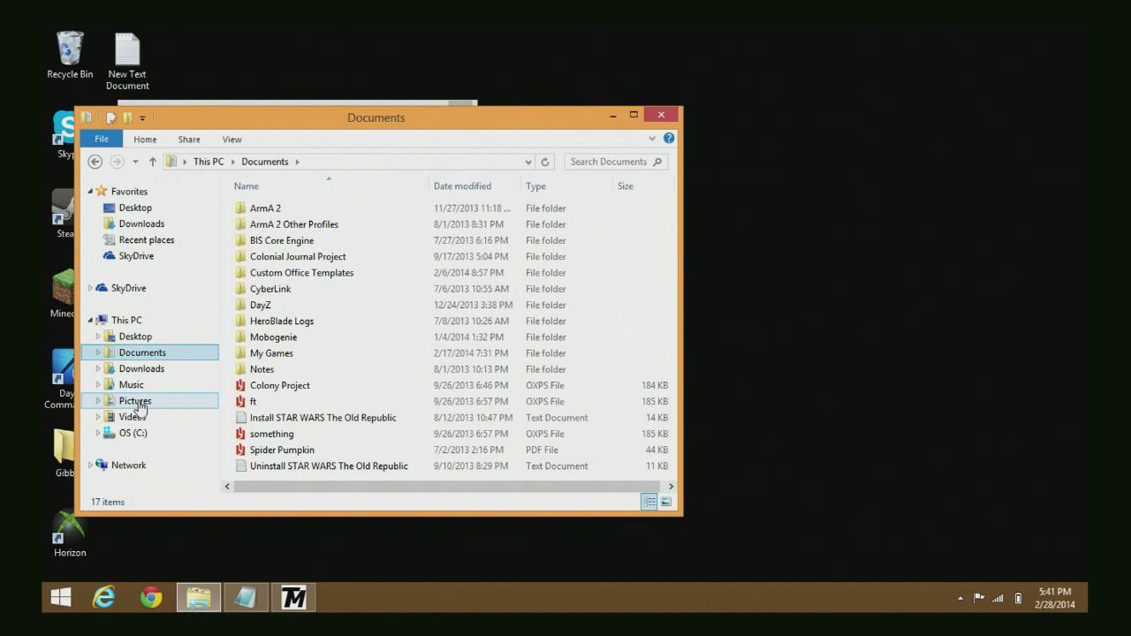
{"action": "left_click", "coordinate": [139, 403]}
{"action": "double_click", "coordinate": [447, 244]}
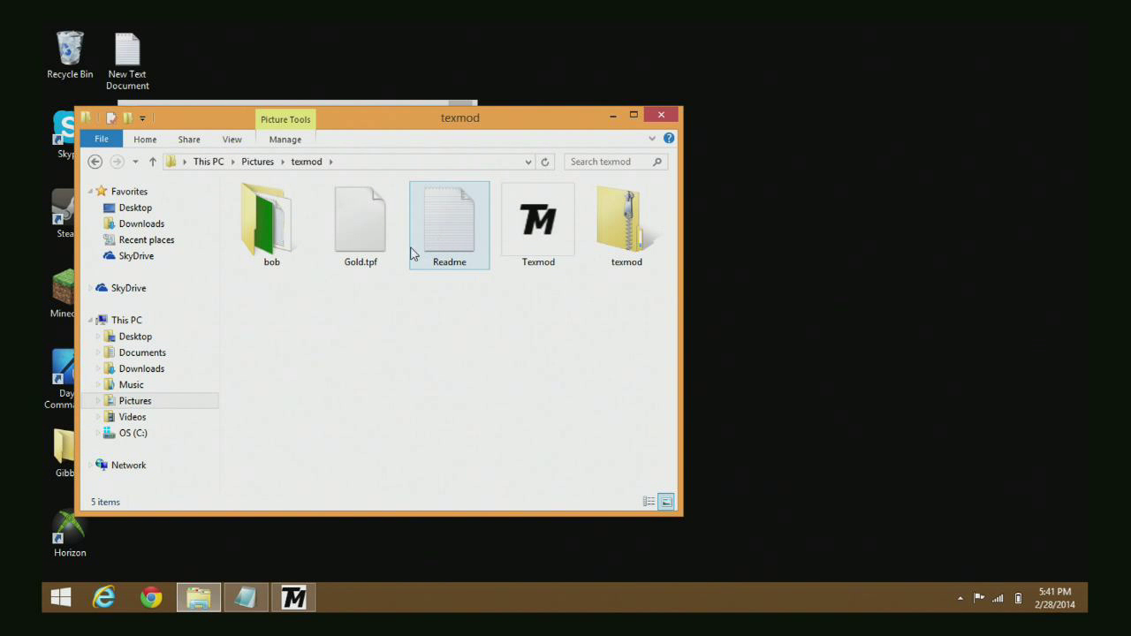
Step: Return to TexMod and enable the Show Texture on upper left corner and Translucent logging options
{"action": "left_click", "coordinate": [293, 598]}
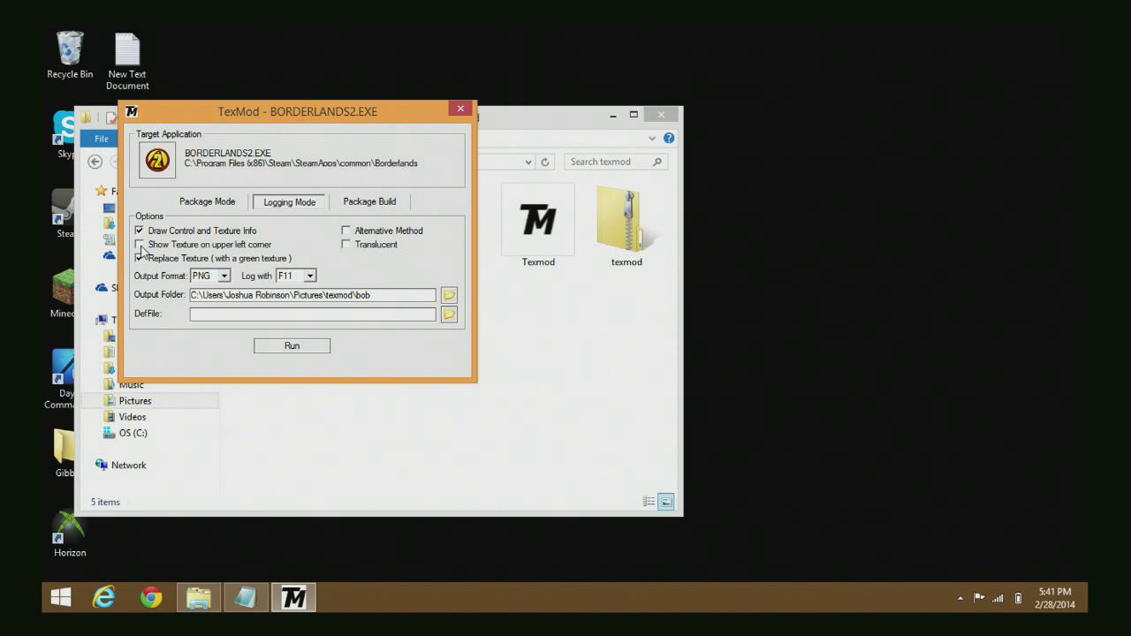
{"action": "left_click", "coordinate": [140, 245]}
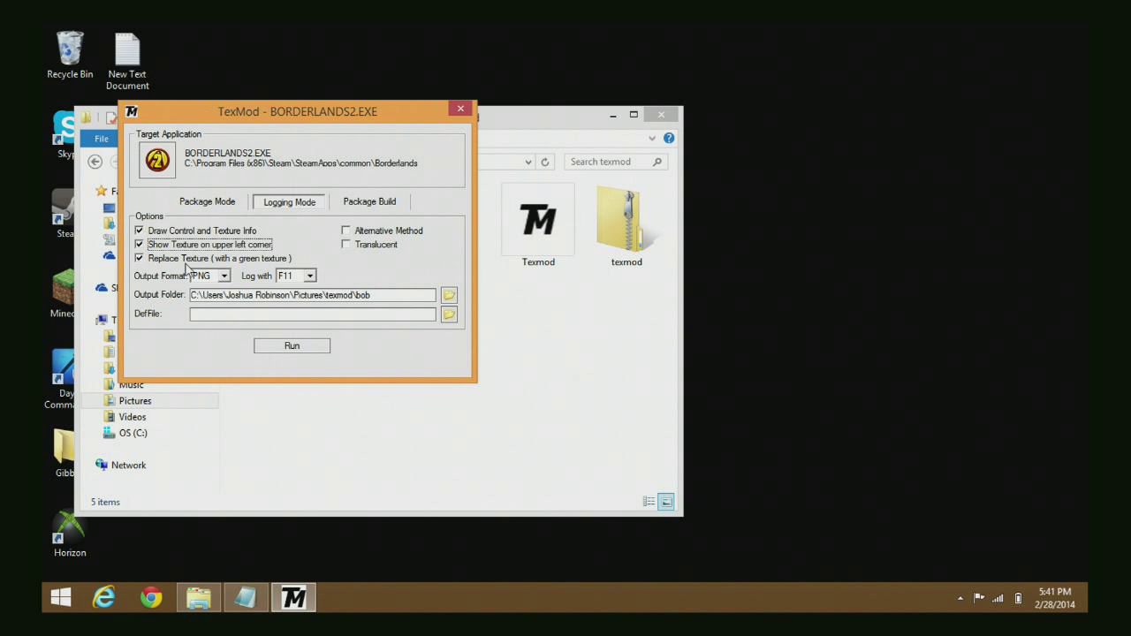
{"action": "left_click", "coordinate": [347, 245]}
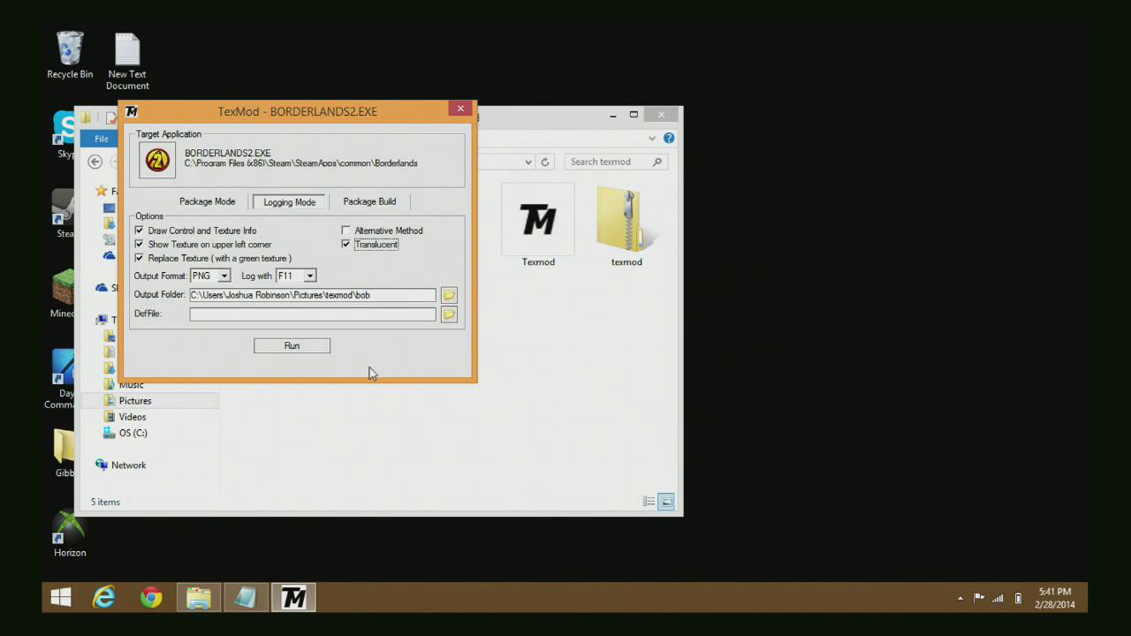
Step: Open the bob folder inside texmod, look over its extracted texture files, and minimize the window
{"action": "left_click", "coordinate": [464, 439]}
{"action": "double_click", "coordinate": [292, 244]}
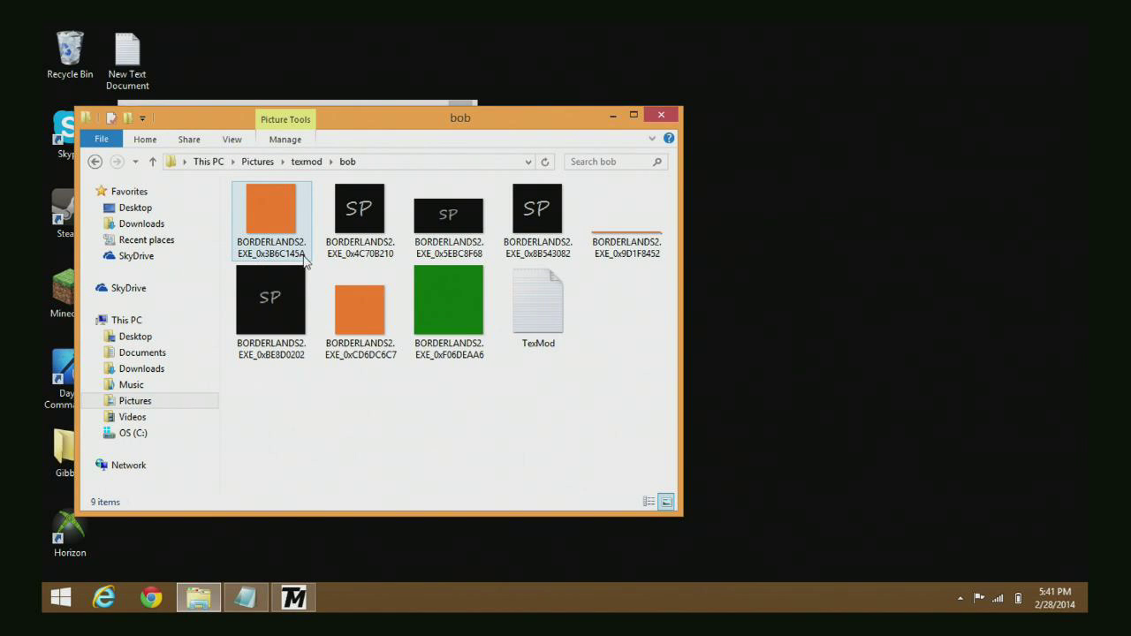
{"action": "left_click", "coordinate": [611, 116]}
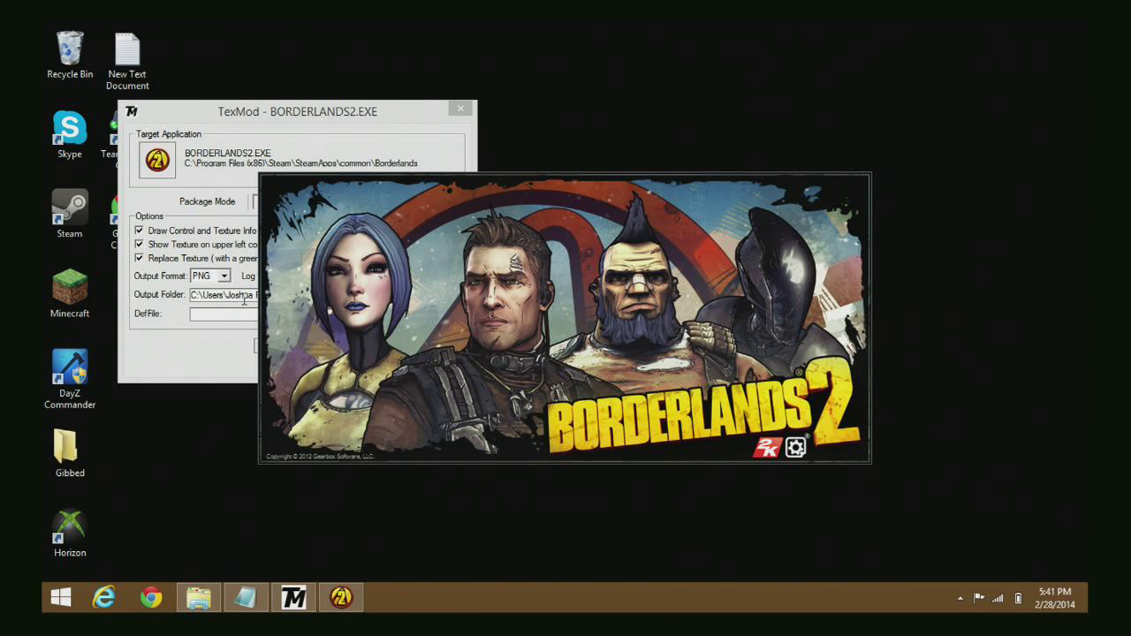
Step: Close the Borderlands 2 instance that is starting up and return to the TexMod window
{"action": "right_click", "coordinate": [341, 598]}
{"action": "left_click", "coordinate": [318, 566]}
{"action": "right_click", "coordinate": [341, 592]}
{"action": "left_click", "coordinate": [334, 560]}
{"action": "mouse_move", "coordinate": [345, 602]}
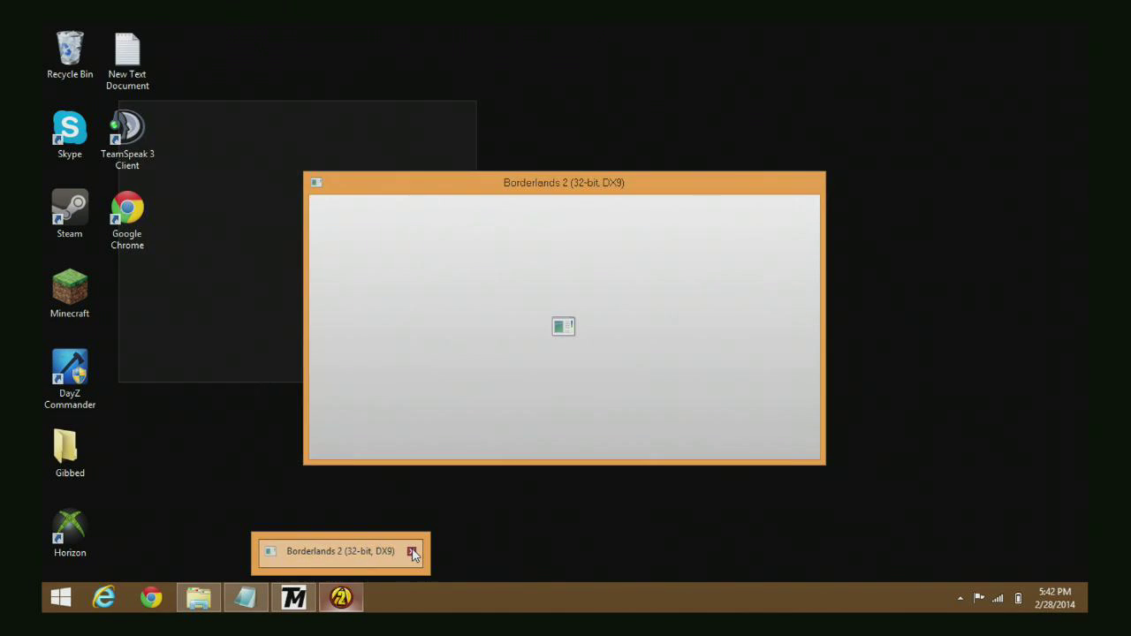
{"action": "left_click", "coordinate": [412, 552]}
{"action": "left_click", "coordinate": [199, 350]}
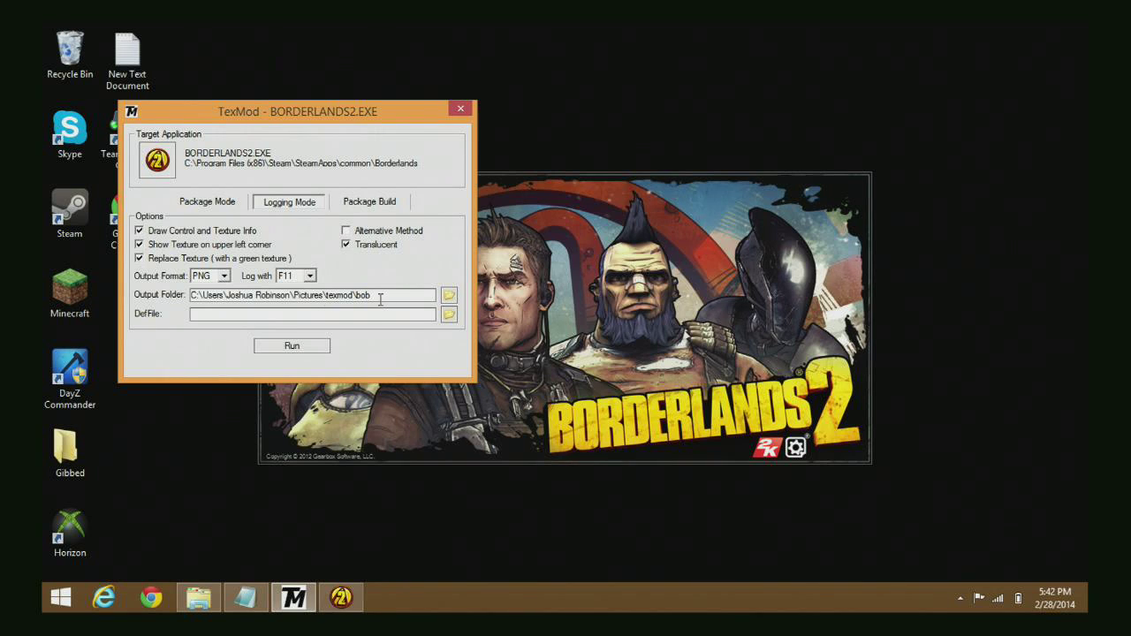
Step: Go back from bob to the texmod folder and dismiss the Borderlands 2 and Steam error dialogs
{"action": "left_click", "coordinate": [199, 598]}
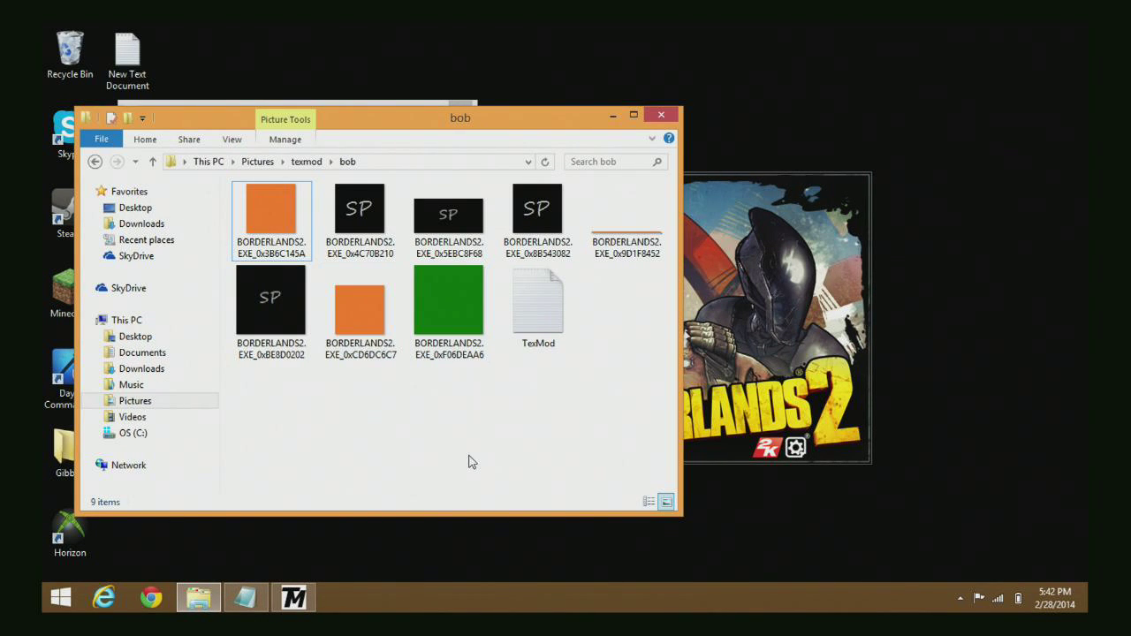
{"action": "left_click", "coordinate": [95, 162]}
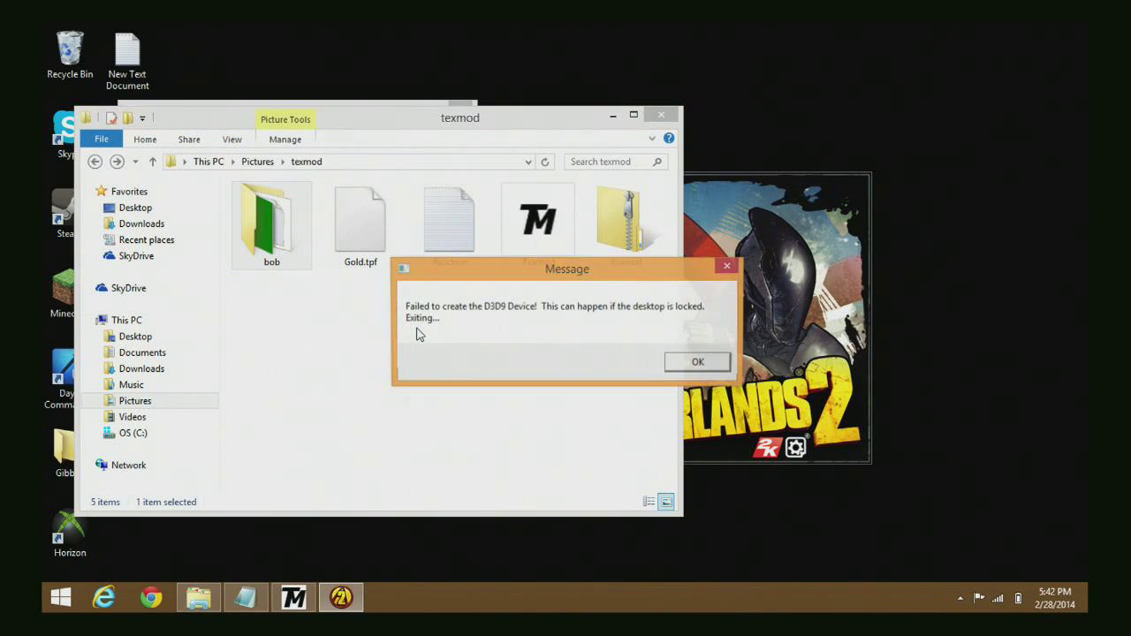
{"action": "left_click", "coordinate": [699, 365]}
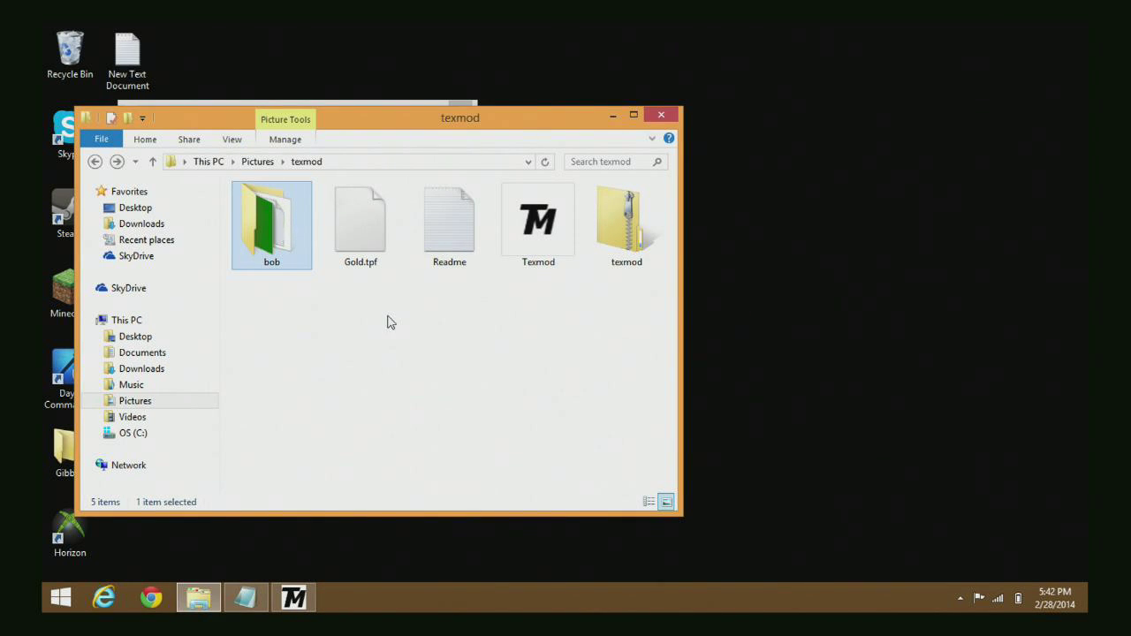
{"action": "right_click", "coordinate": [391, 320]}
{"action": "mouse_move", "coordinate": [467, 348]}
{"action": "left_click", "coordinate": [286, 349]}
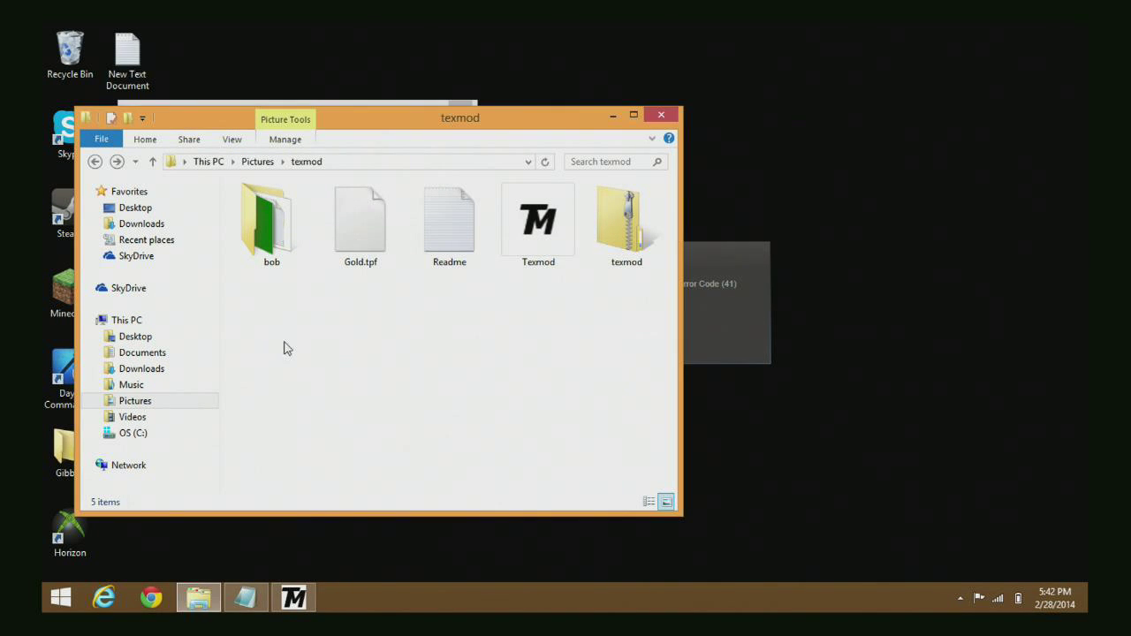
{"action": "left_click", "coordinate": [716, 304]}
{"action": "left_click", "coordinate": [1066, 31]}
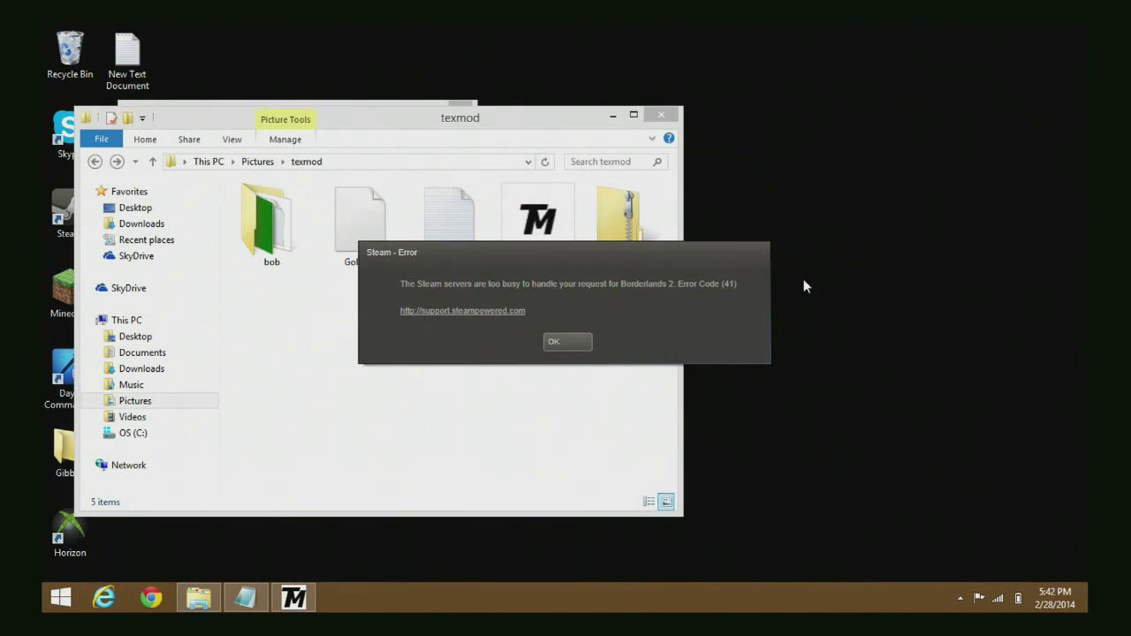
{"action": "left_click", "coordinate": [565, 342]}
Step: Create a new folder named Youtube inside the texmod folder
{"action": "right_click", "coordinate": [354, 338]}
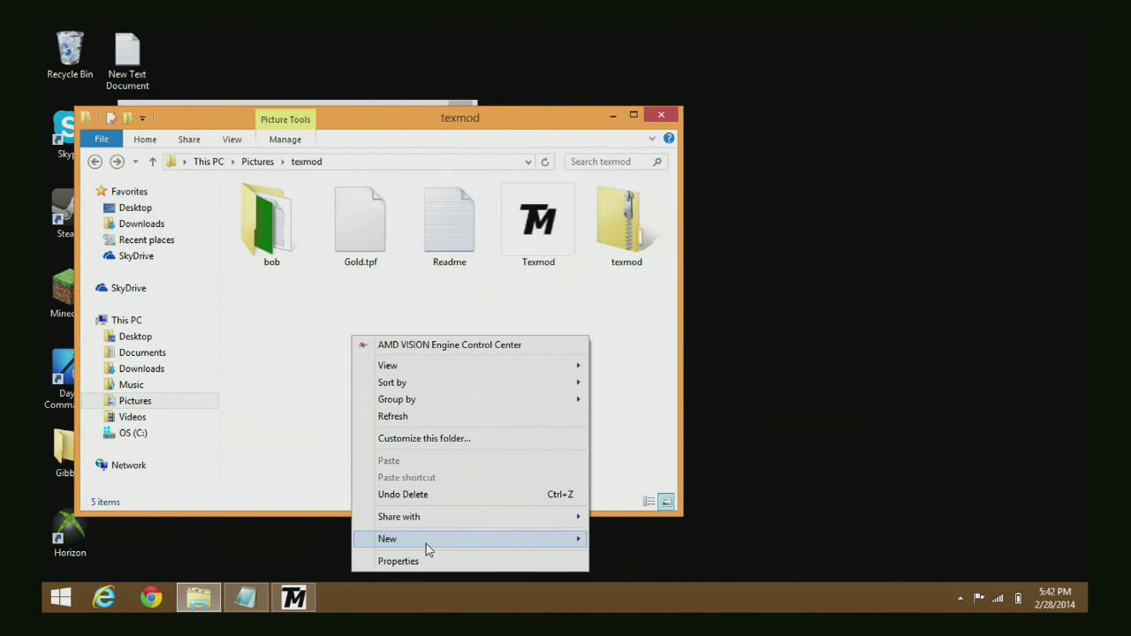
{"action": "mouse_move", "coordinate": [426, 544]}
{"action": "left_click", "coordinate": [619, 331]}
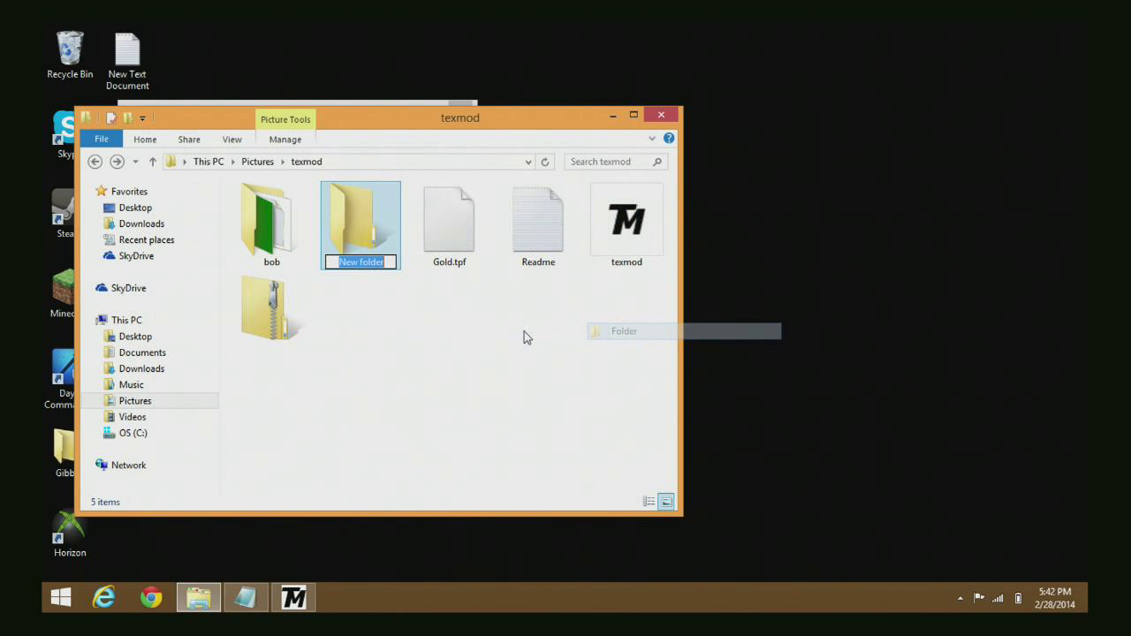
{"action": "key", "text": "BackSpace"}
{"action": "type", "text": "Yut"}
{"action": "key", "text": "BackSpace"}
{"action": "key", "text": "BackSpace"}
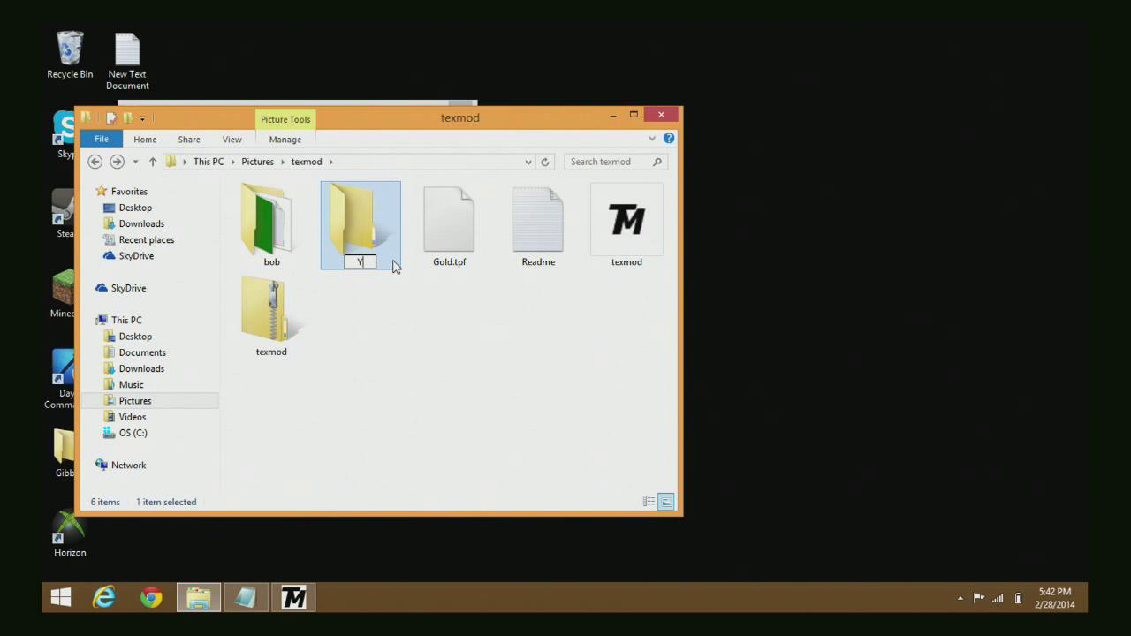
{"action": "type", "text": "outube"}
{"action": "key", "text": "Return"}
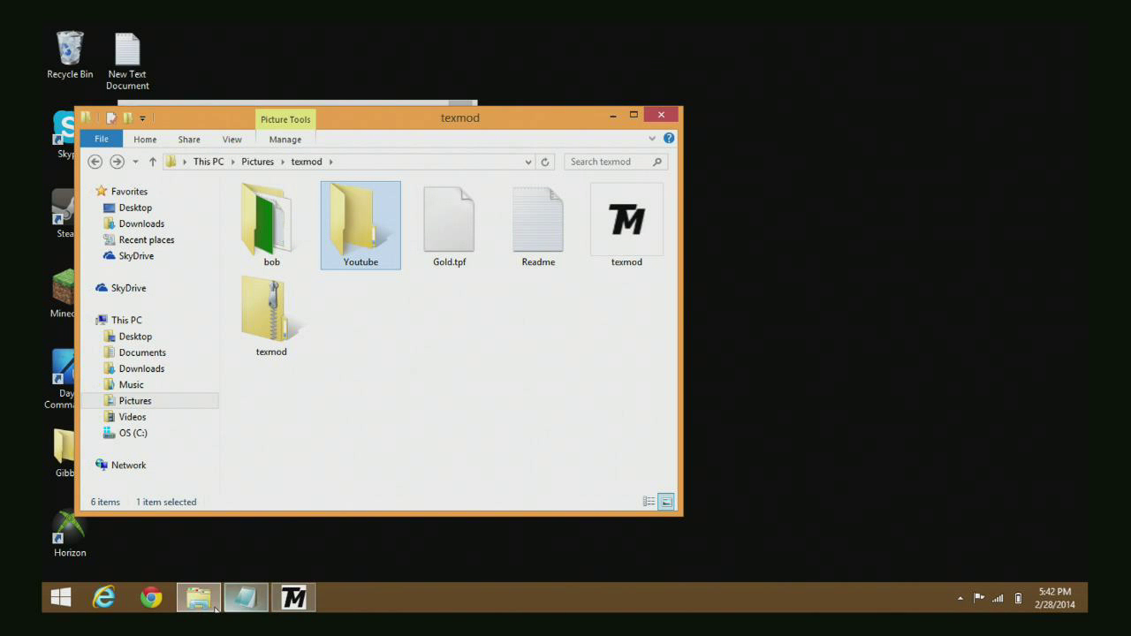
Step: Set TexMod's output folder to the Youtube folder inside Pictures\texmod and run Borderlands 2 in Logging Mode
{"action": "left_click", "coordinate": [294, 598]}
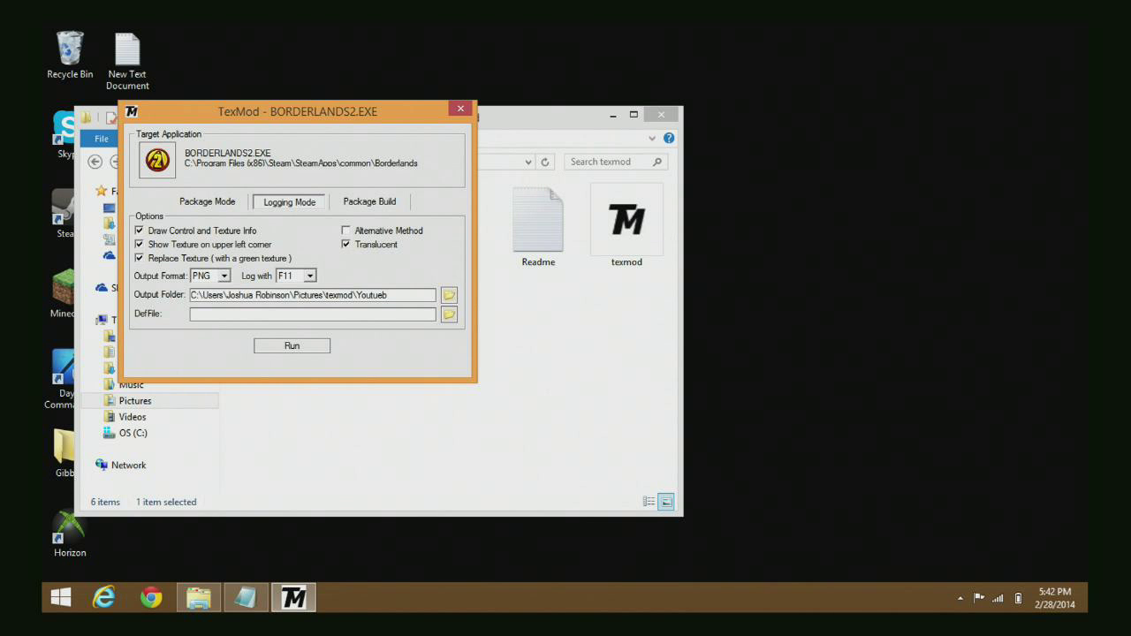
{"action": "key", "text": "BackSpace"}
{"action": "key", "text": "BackSpace"}
{"action": "left_click", "coordinate": [322, 350]}
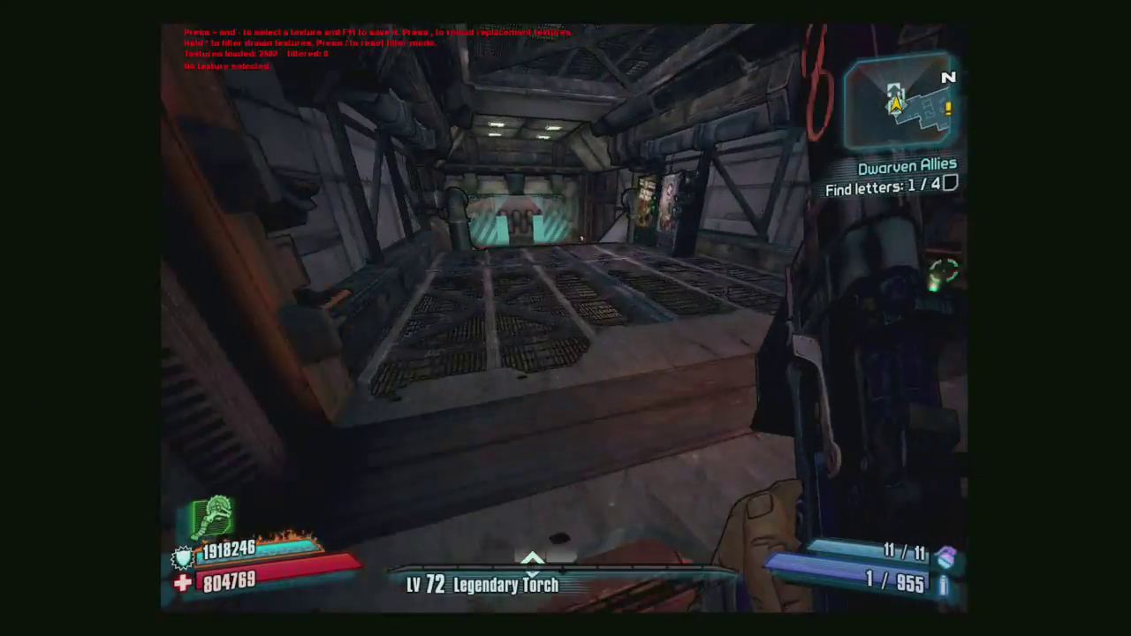
Step: Move up to a plain wall in Borderlands 2 and start cycling forward through the loaded textures
{"action": "key", "text": "w"}
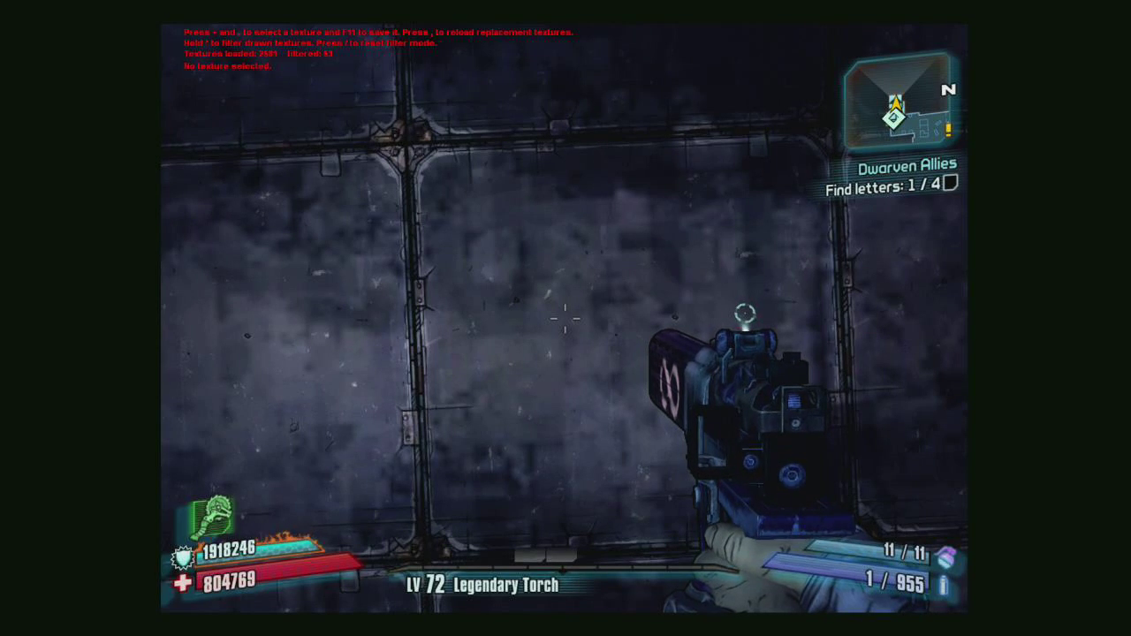
{"action": "key", "text": "plus"}
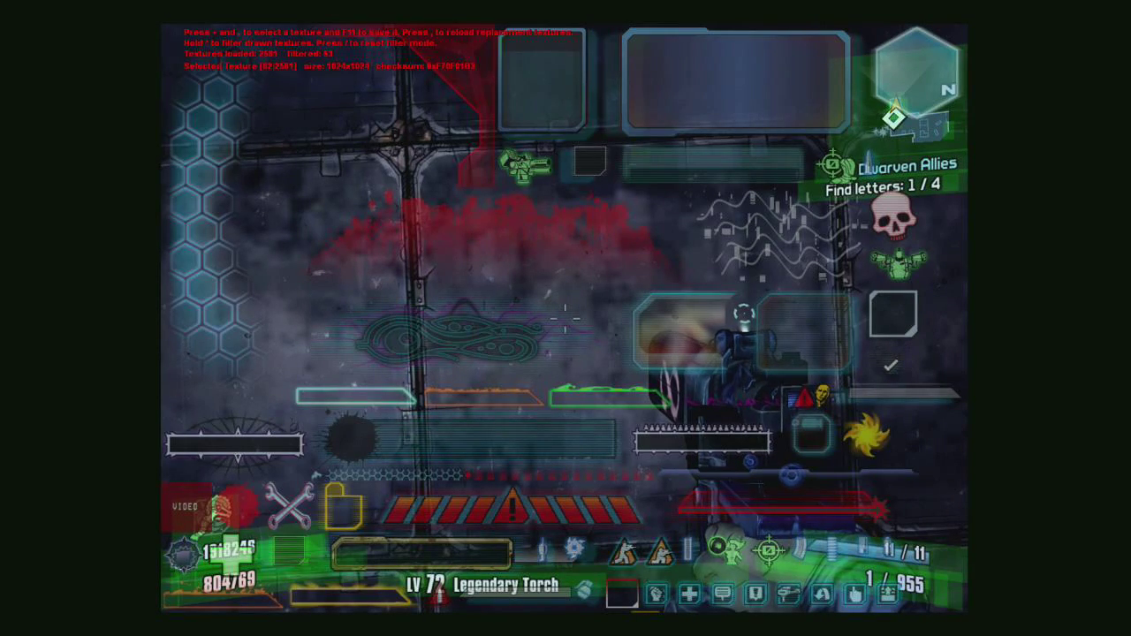
{"action": "key", "text": "period"}
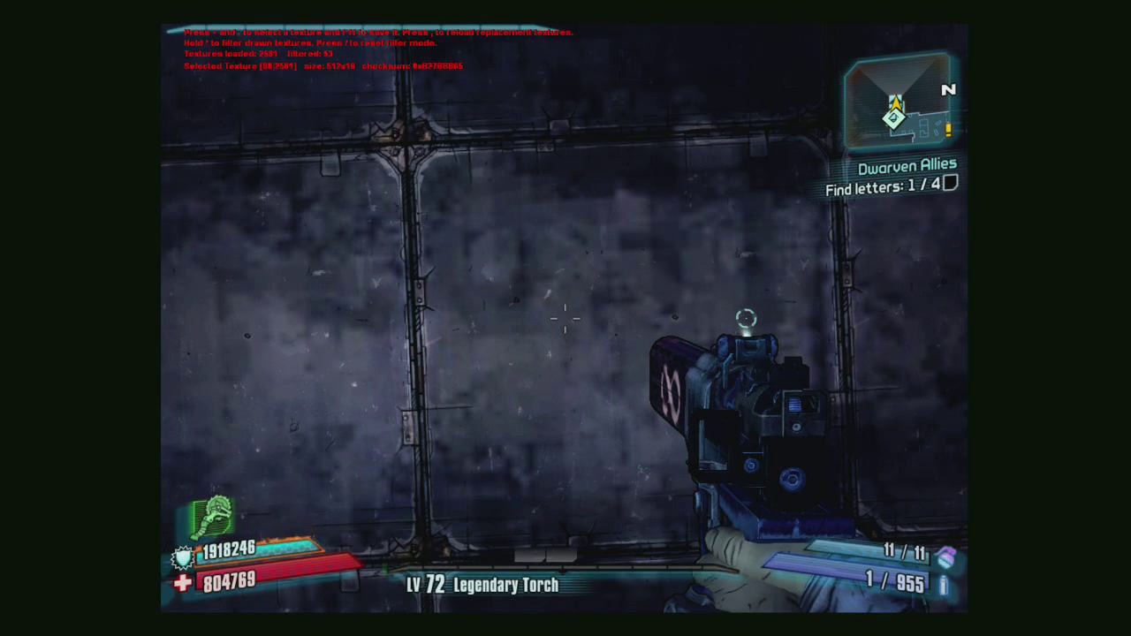
{"action": "key", "text": "plus"}
{"action": "key", "text": "plus"}
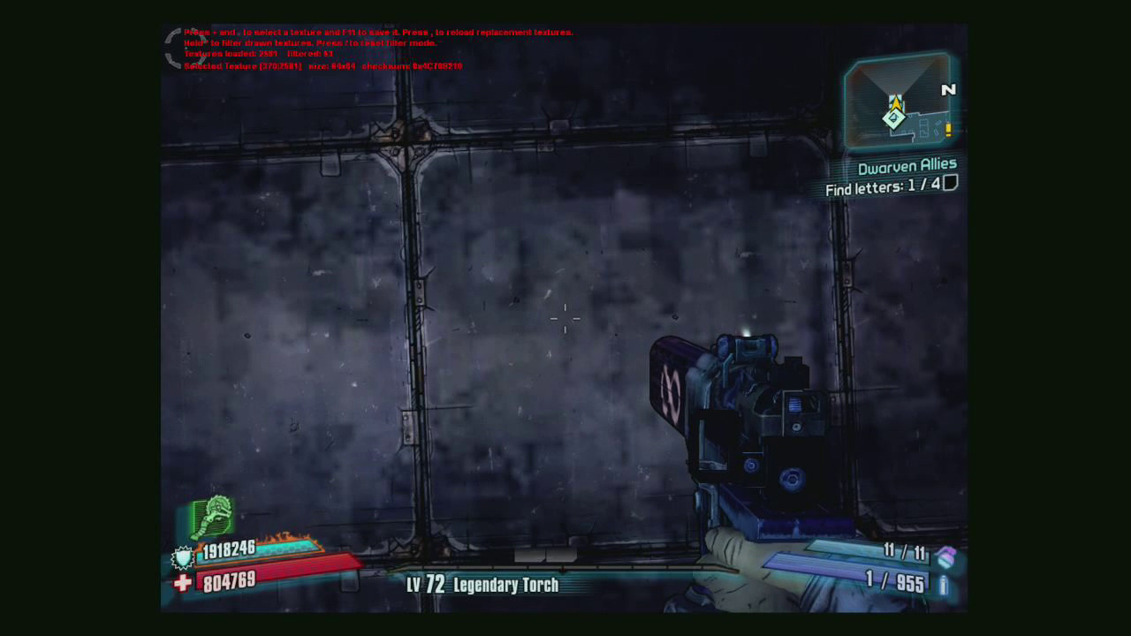
{"action": "key", "text": "plus"}
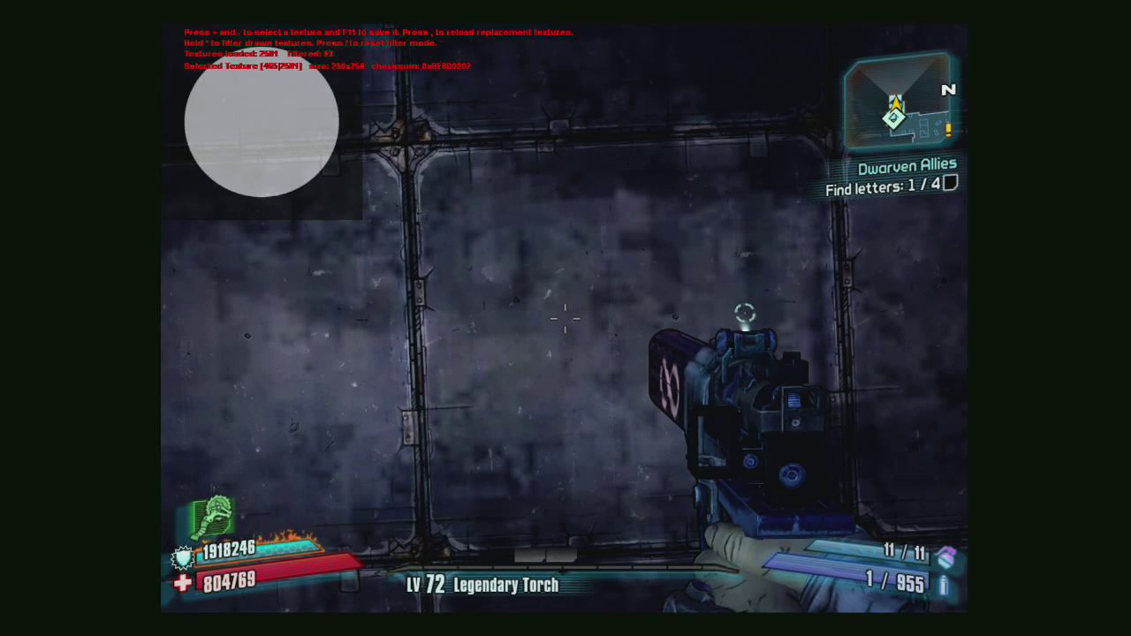
Step: Step back and forth between neighbouring small textures and check which parts of the held weapon each one highlights
{"action": "key", "text": "minus"}
{"action": "key", "text": "plus"}
{"action": "key", "text": "plus"}
{"action": "key", "text": "minus"}
{"action": "key", "text": "plus"}
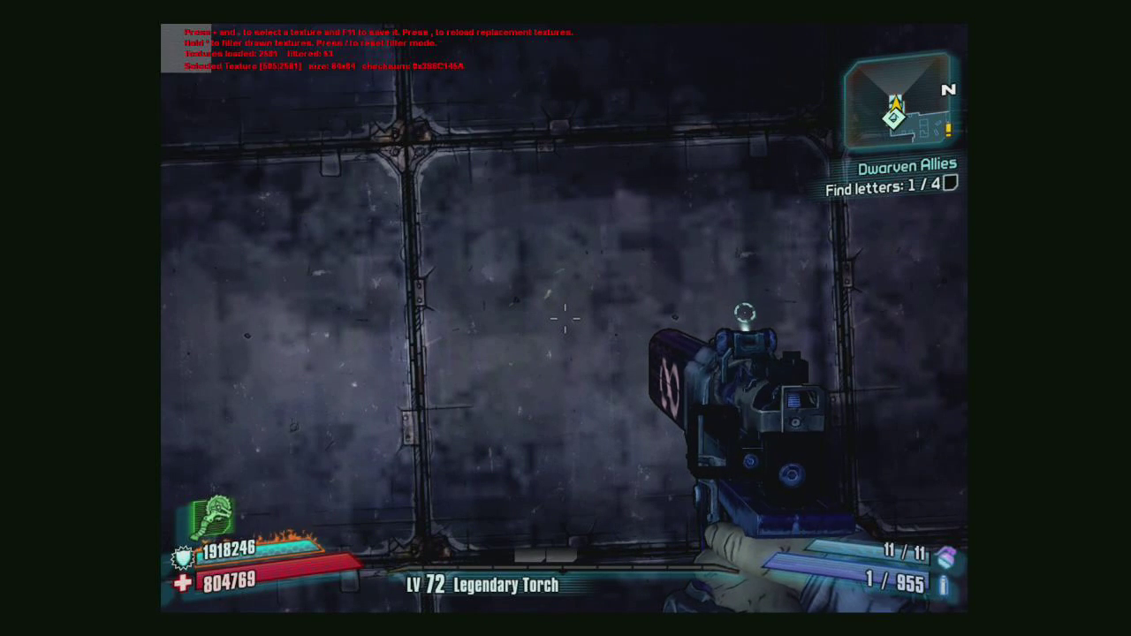
{"action": "key", "text": "minus"}
{"action": "key", "text": "plus"}
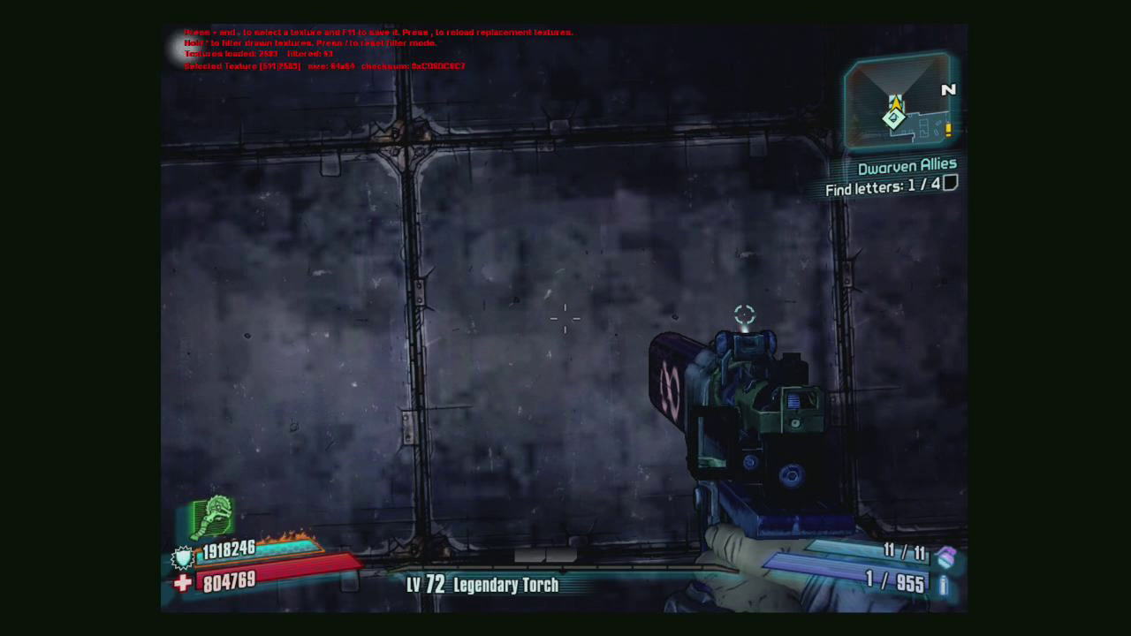
{"action": "key", "text": "minus"}
{"action": "key", "text": "minus"}
{"action": "key", "text": "minus"}
{"action": "key", "text": "minus"}
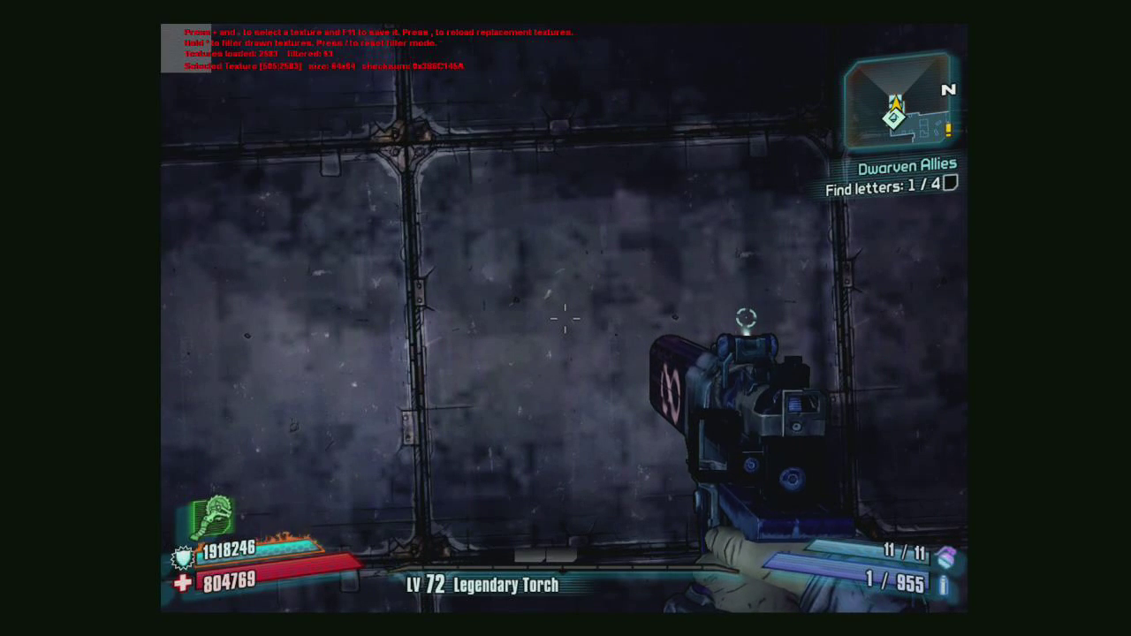
{"action": "key", "text": "plus"}
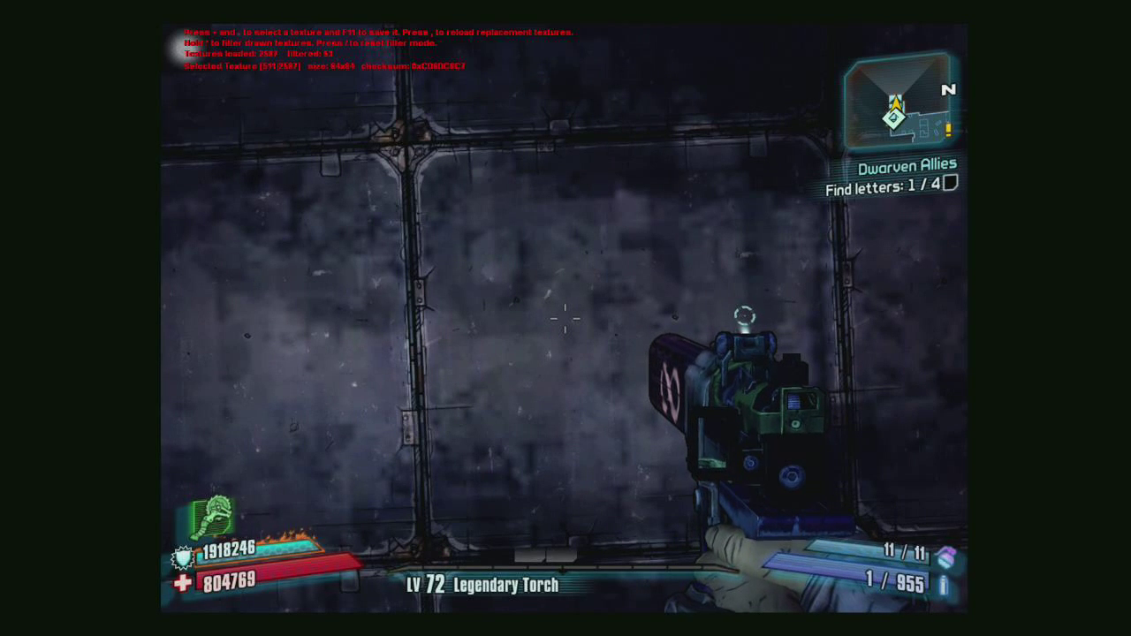
Step: Cycle forward through the loaded textures to look for the 256x4 colour strip that highlights the held weapon's body
{"action": "key", "text": "plus"}
{"action": "key", "text": "plus"}
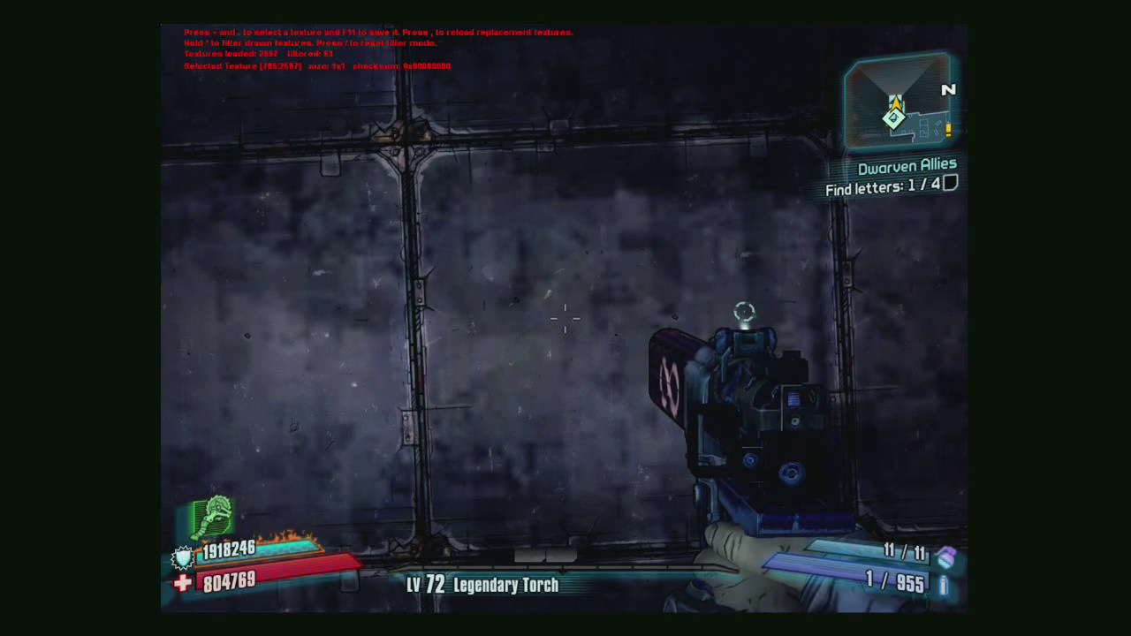
{"action": "key", "text": "plus"}
{"action": "key", "text": "plus"}
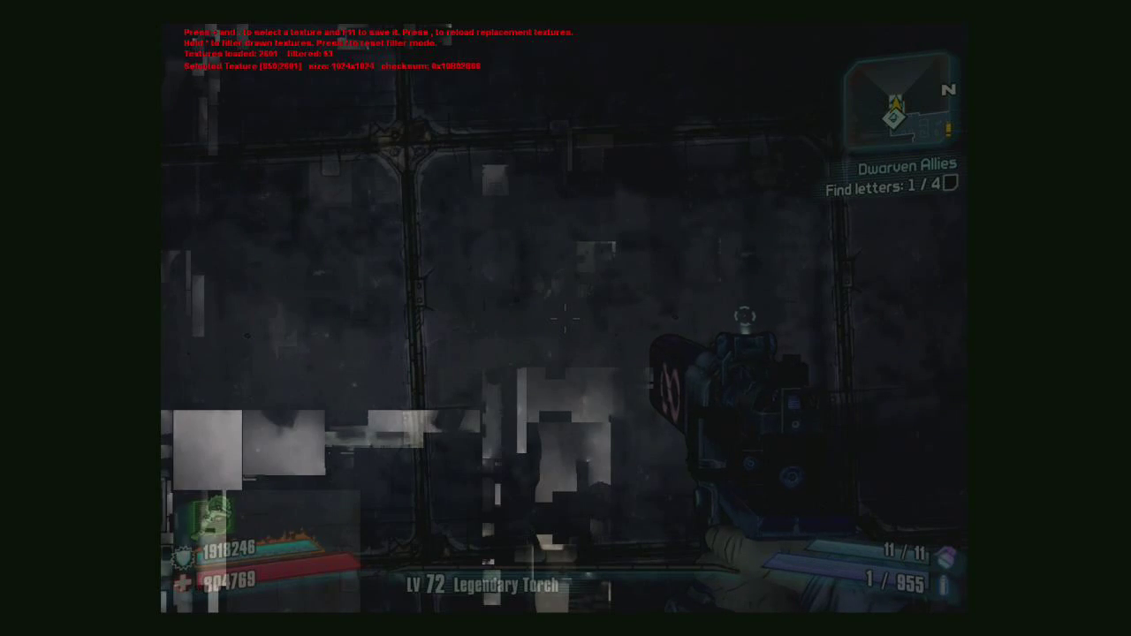
{"action": "key", "text": "plus"}
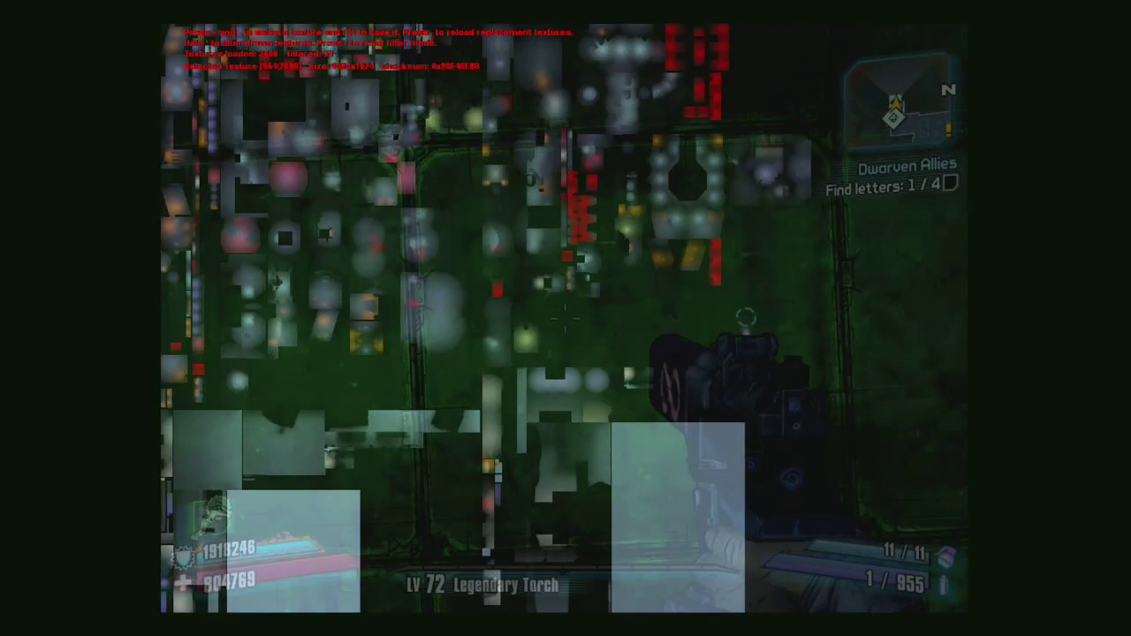
{"action": "key", "text": "plus"}
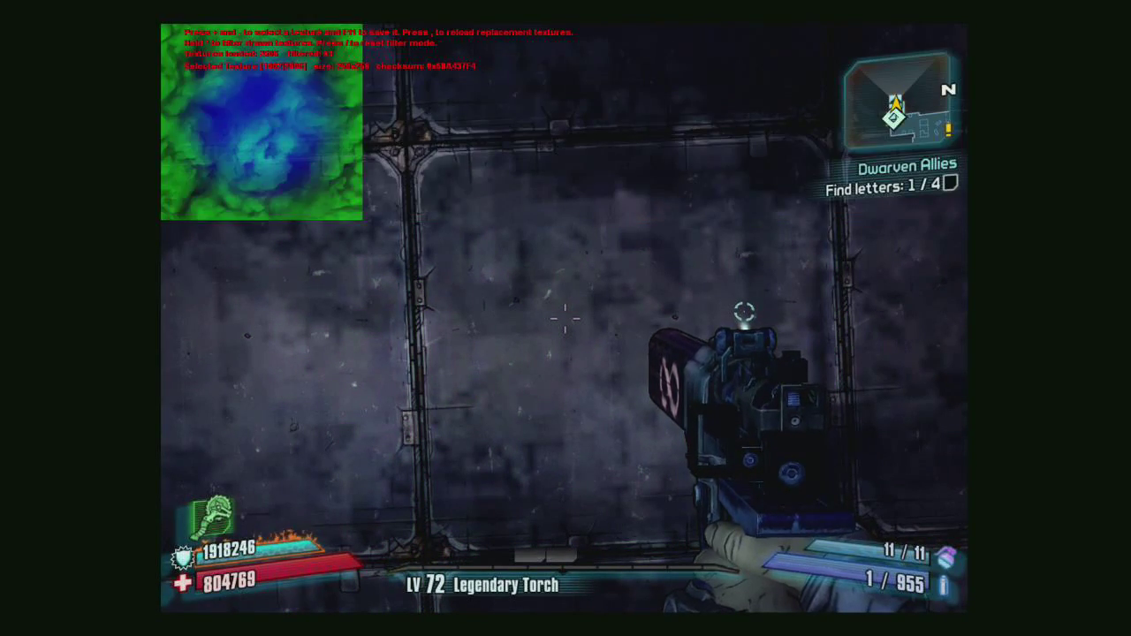
{"action": "key", "text": "plus"}
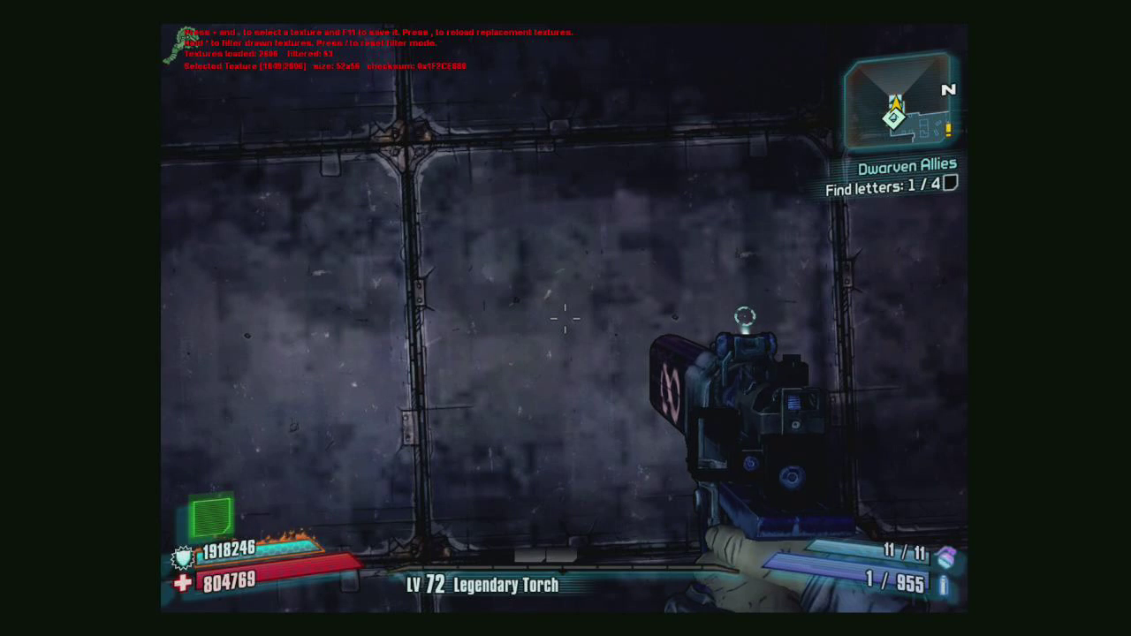
{"action": "key", "text": "plus"}
{"action": "key", "text": "plus"}
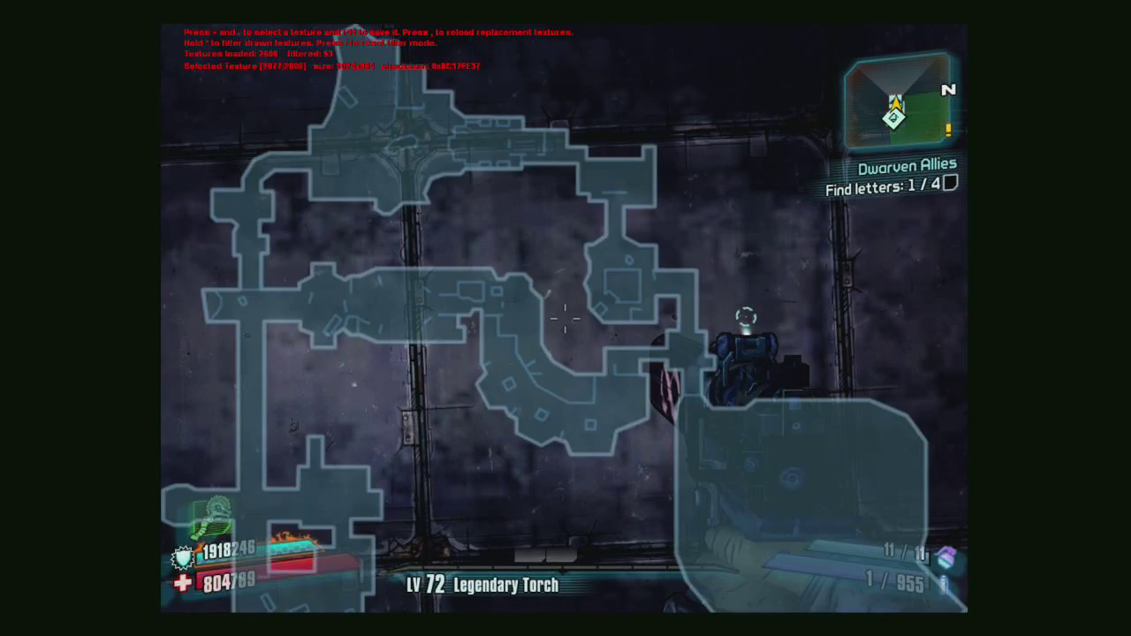
{"action": "key", "text": "plus"}
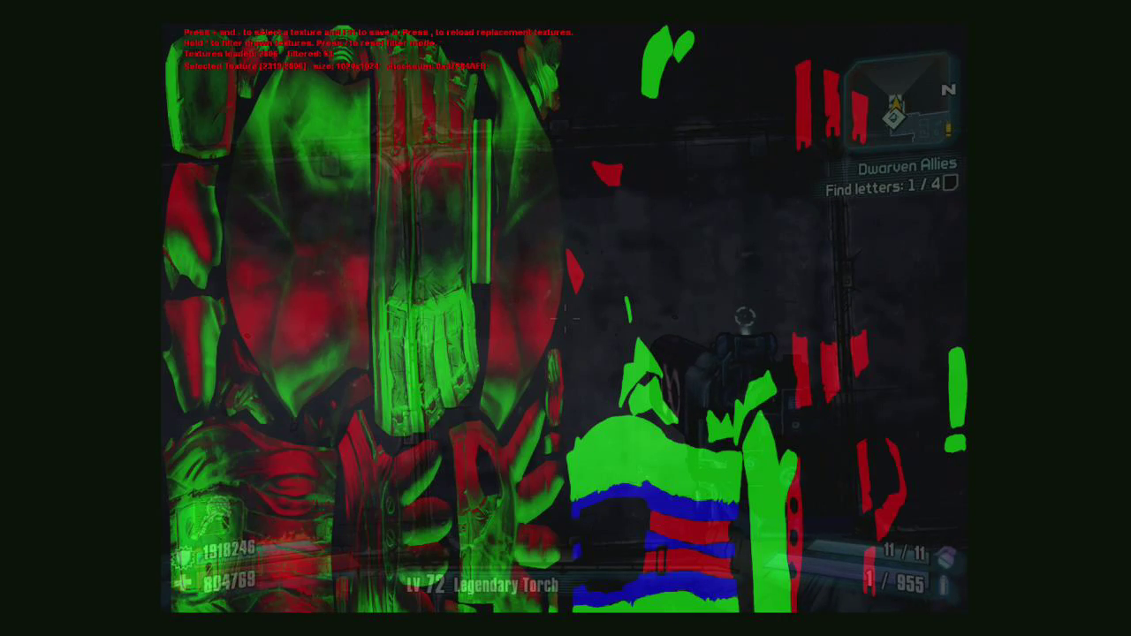
{"action": "key", "text": "plus"}
{"action": "key", "text": "plus"}
{"action": "key", "text": "plus"}
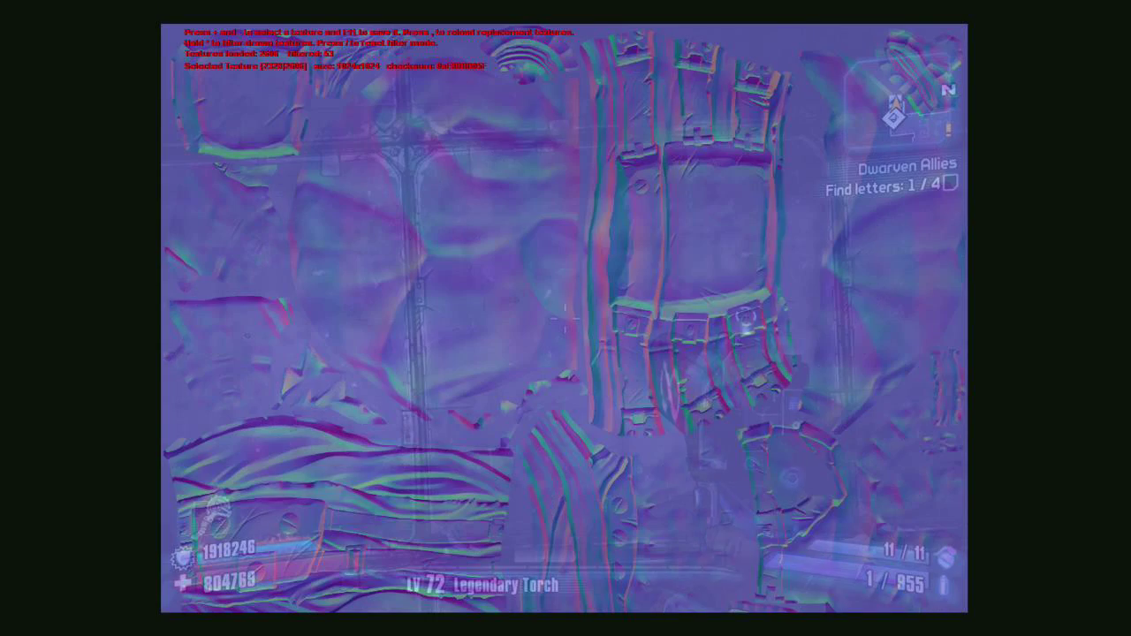
{"action": "key", "text": "plus"}
{"action": "key", "text": "plus"}
{"action": "key", "text": "plus"}
{"action": "key", "text": "plus"}
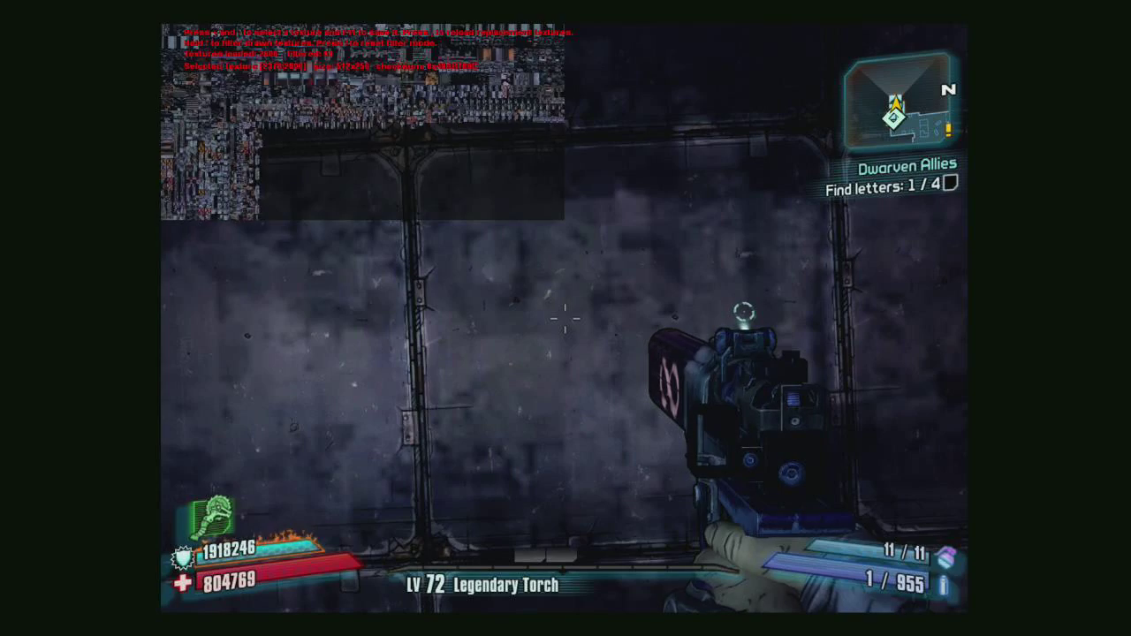
{"action": "key", "text": "plus"}
{"action": "key", "text": "plus"}
{"action": "key", "text": "plus"}
{"action": "key", "text": "plus"}
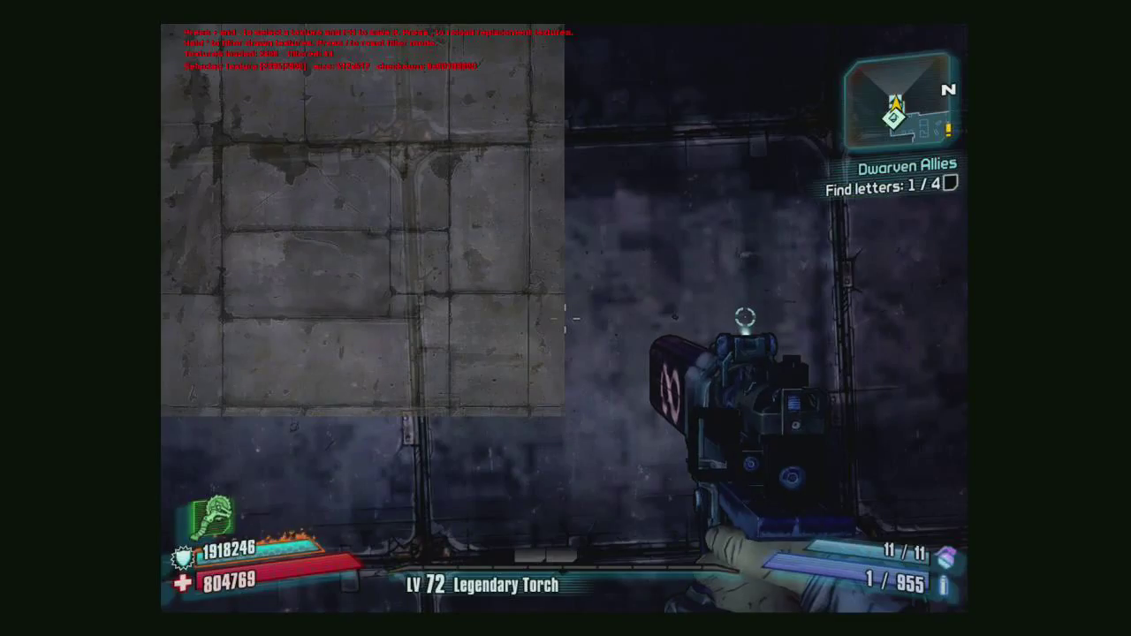
{"action": "key", "text": "plus"}
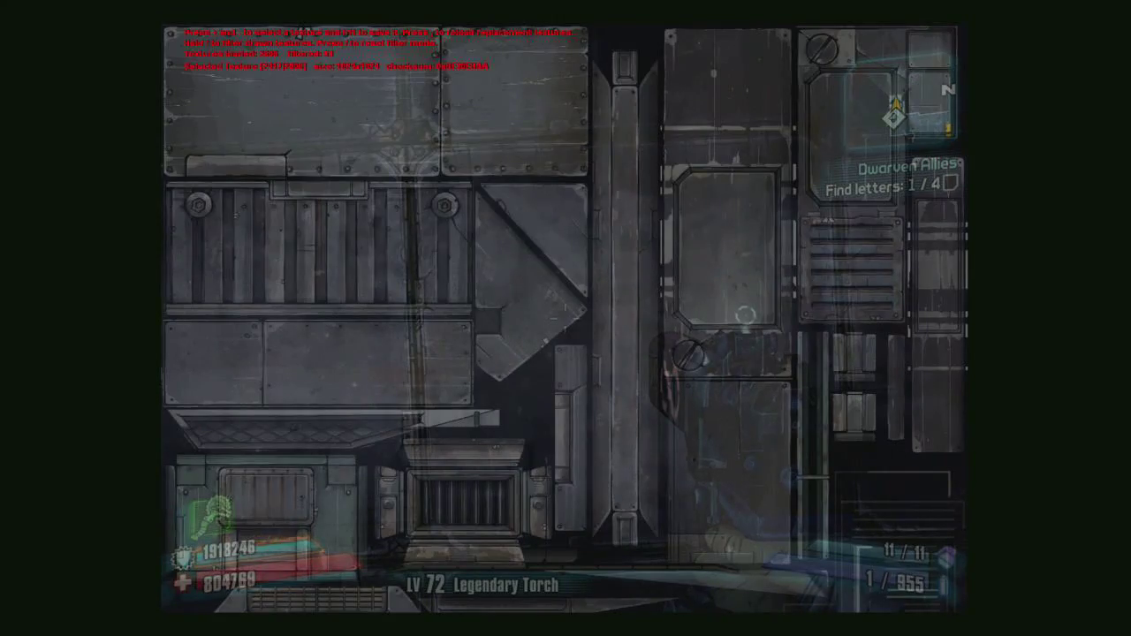
{"action": "key", "text": "plus"}
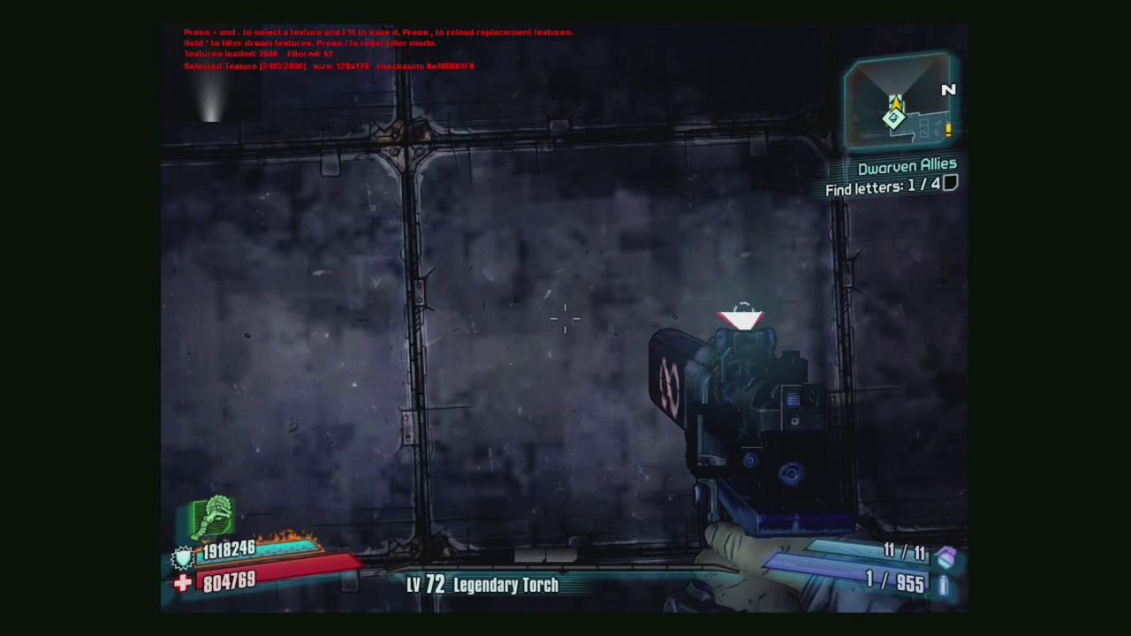
{"action": "key", "text": "plus"}
{"action": "key", "text": "plus"}
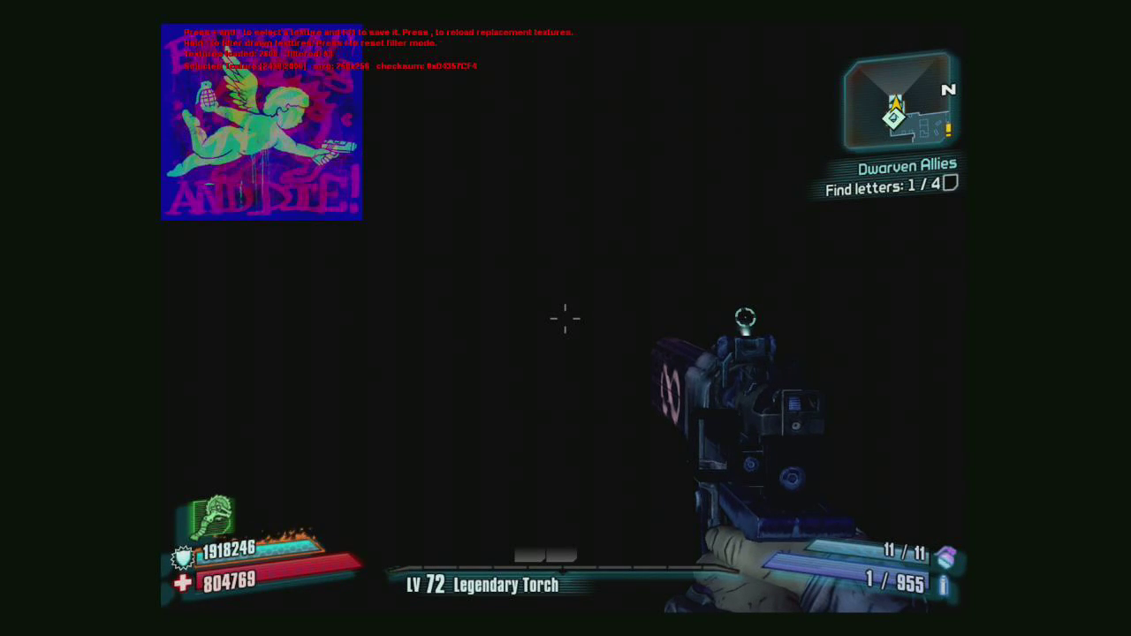
{"action": "key", "text": "plus"}
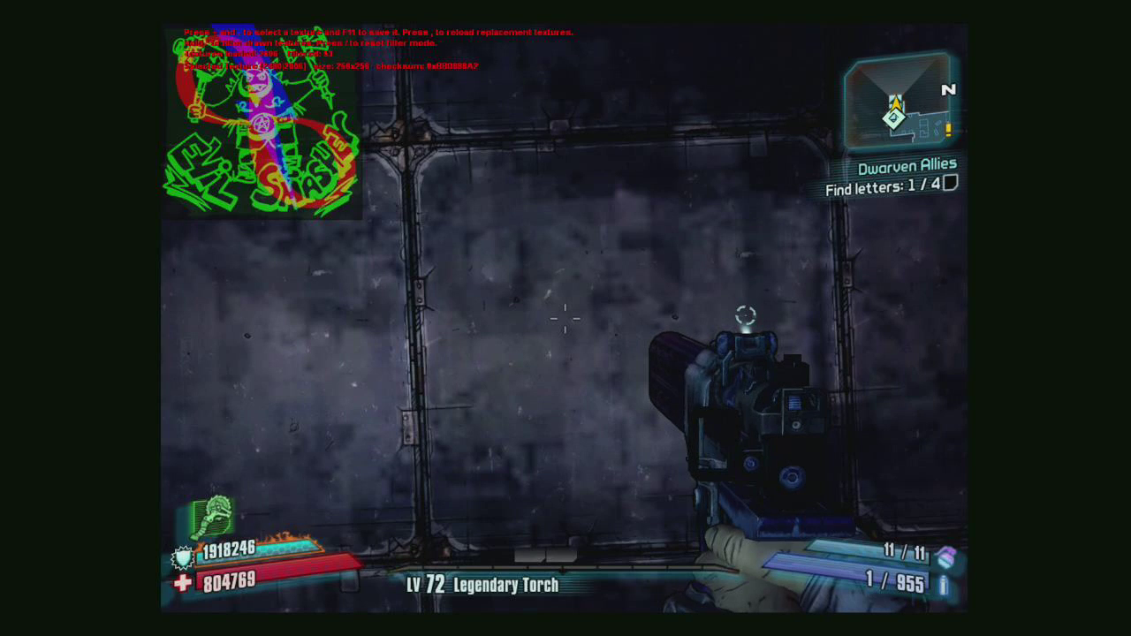
{"action": "key", "text": "plus"}
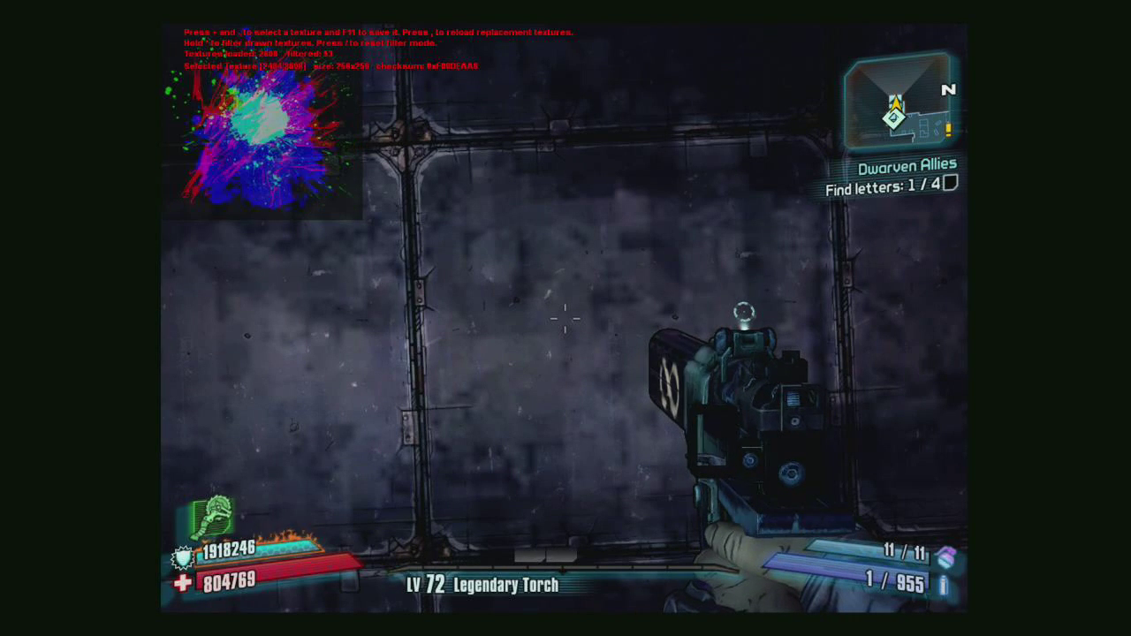
{"action": "key", "text": "plus"}
Step: Take a screenshot of the game and step back to the 256x256 graffiti decal texture
{"action": "key", "text": "F12"}
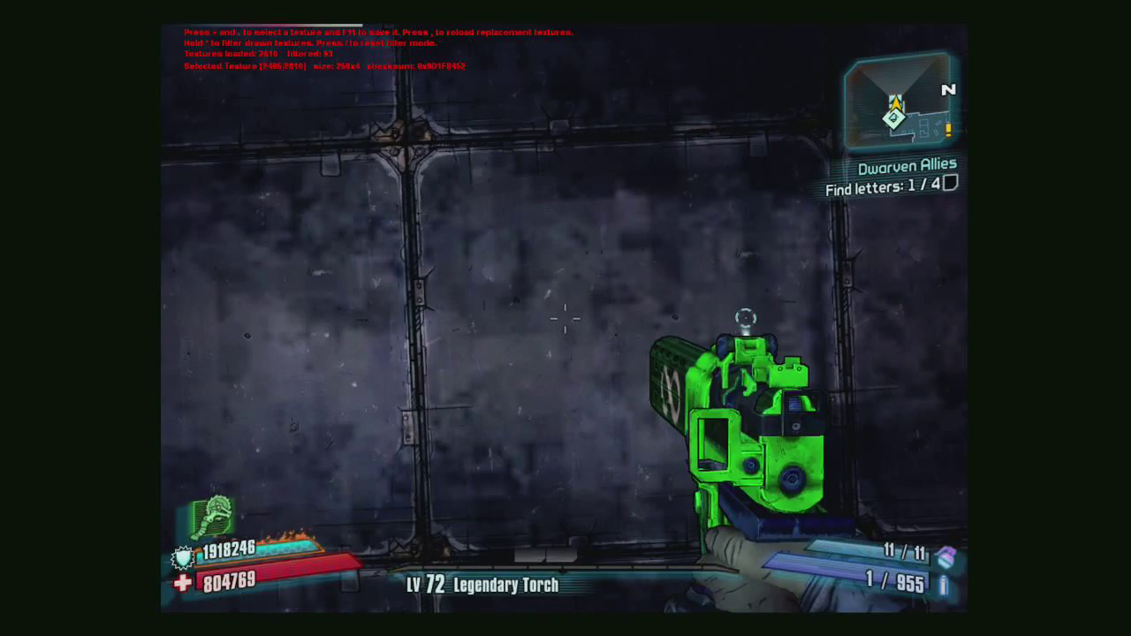
{"action": "key", "text": "minus"}
{"action": "key", "text": "minus"}
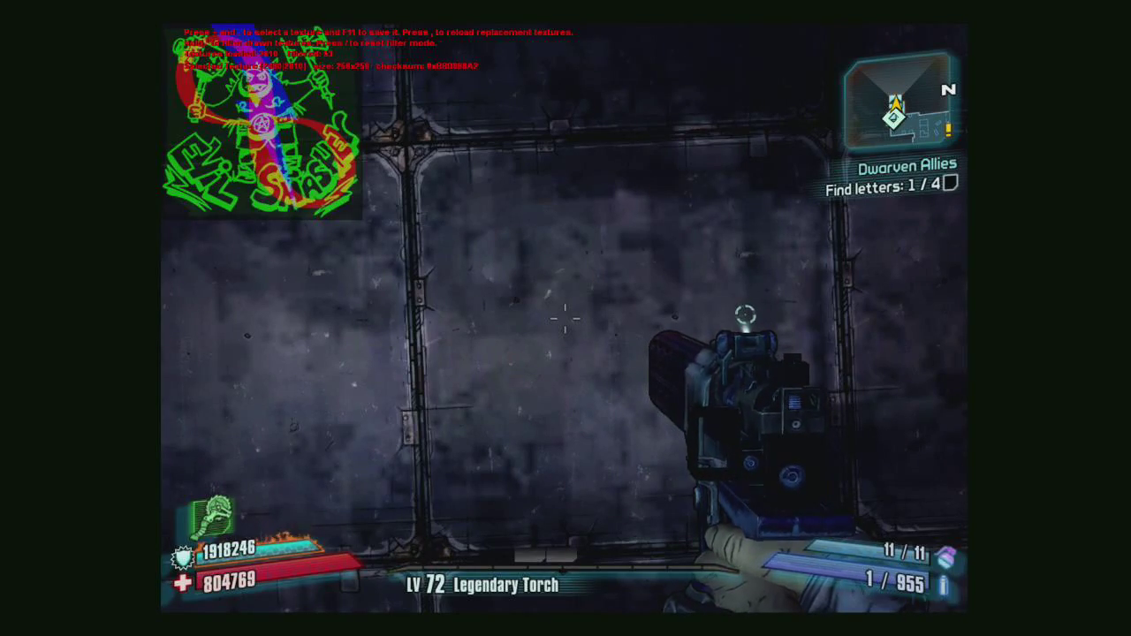
Step: Compare the textures around the graffiti decal and return to the 256x4 colour strip that highlights the weapon's body
{"action": "key", "text": "plus"}
{"action": "key", "text": "plus"}
{"action": "key", "text": "plus"}
{"action": "key", "text": "plus"}
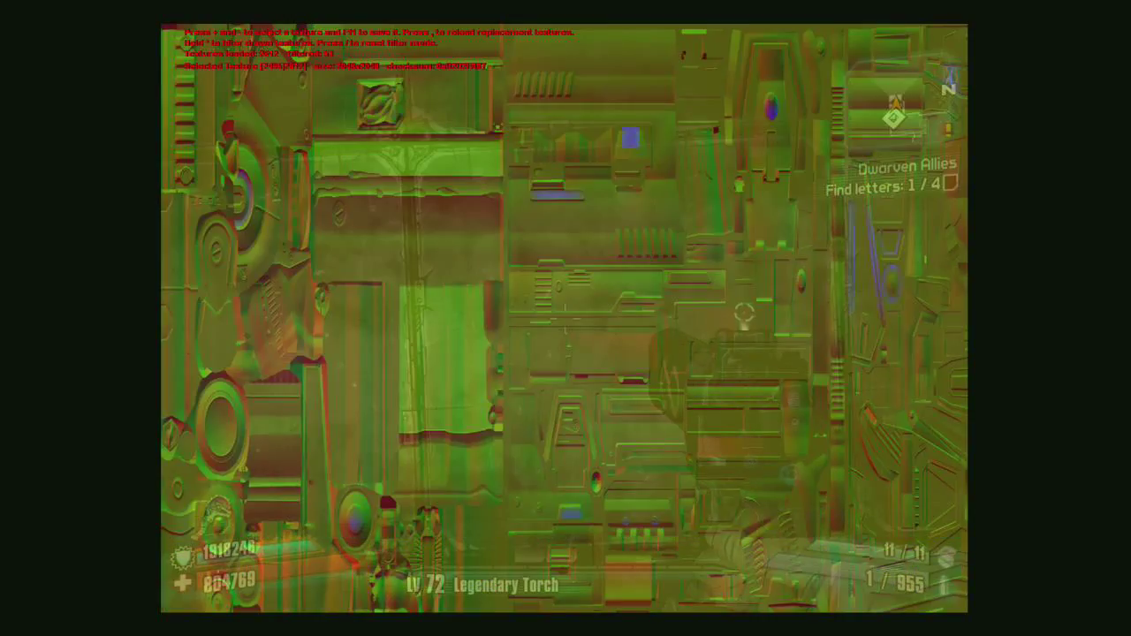
{"action": "key", "text": "plus"}
{"action": "key", "text": "plus"}
{"action": "key", "text": "minus"}
{"action": "key", "text": "minus"}
{"action": "key", "text": "plus"}
{"action": "key", "text": "minus"}
{"action": "key", "text": "minus"}
{"action": "key", "text": "minus"}
{"action": "key", "text": "minus"}
{"action": "key", "text": "minus"}
{"action": "key", "text": "minus"}
{"action": "key", "text": "plus"}
{"action": "key", "text": "plus"}
{"action": "key", "text": "plus"}
{"action": "key", "text": "plus"}
{"action": "key", "text": "minus"}
{"action": "key", "text": "minus"}
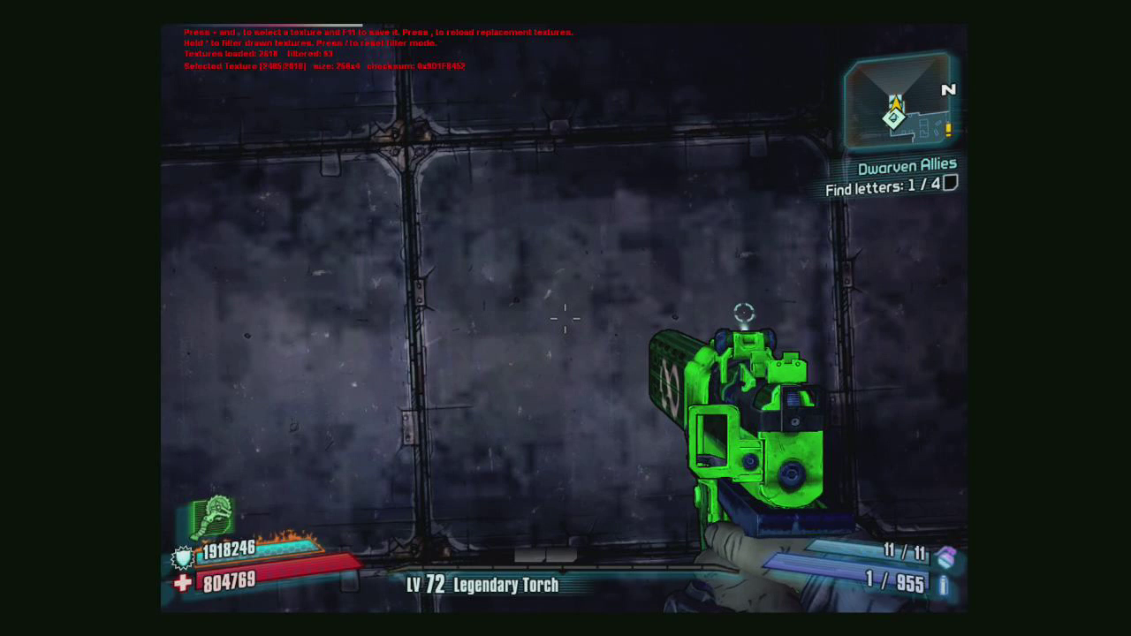
Step: Exit Borderlands 2 to the desktop and delete the captured screenshot from Steam's Screenshot Uploader
{"action": "key", "text": "Escape"}
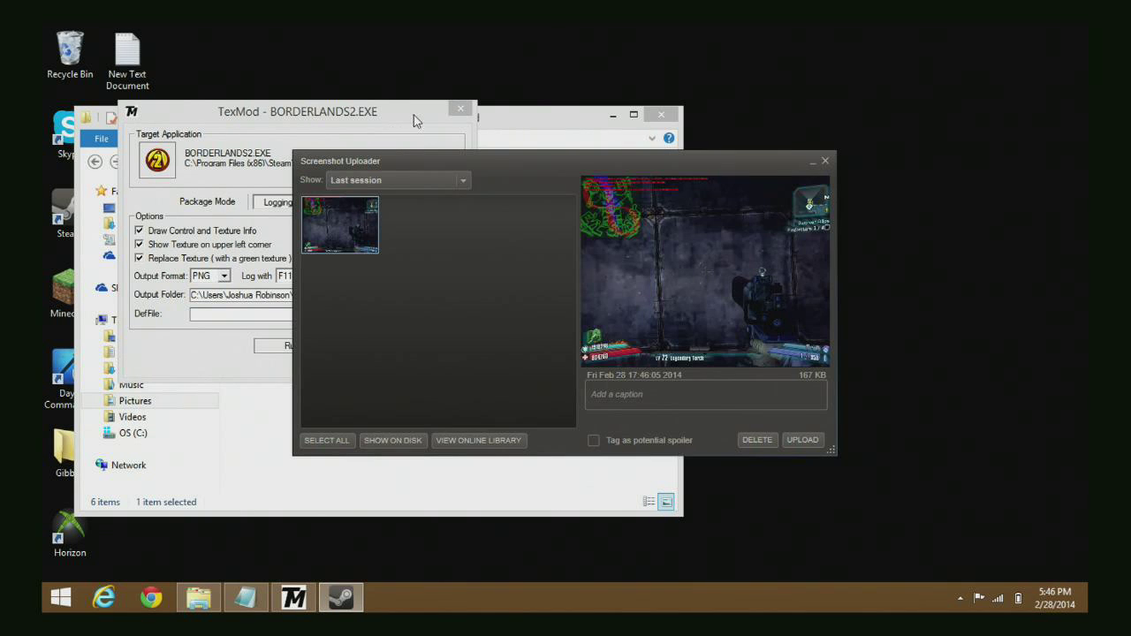
{"action": "left_click", "coordinate": [592, 162]}
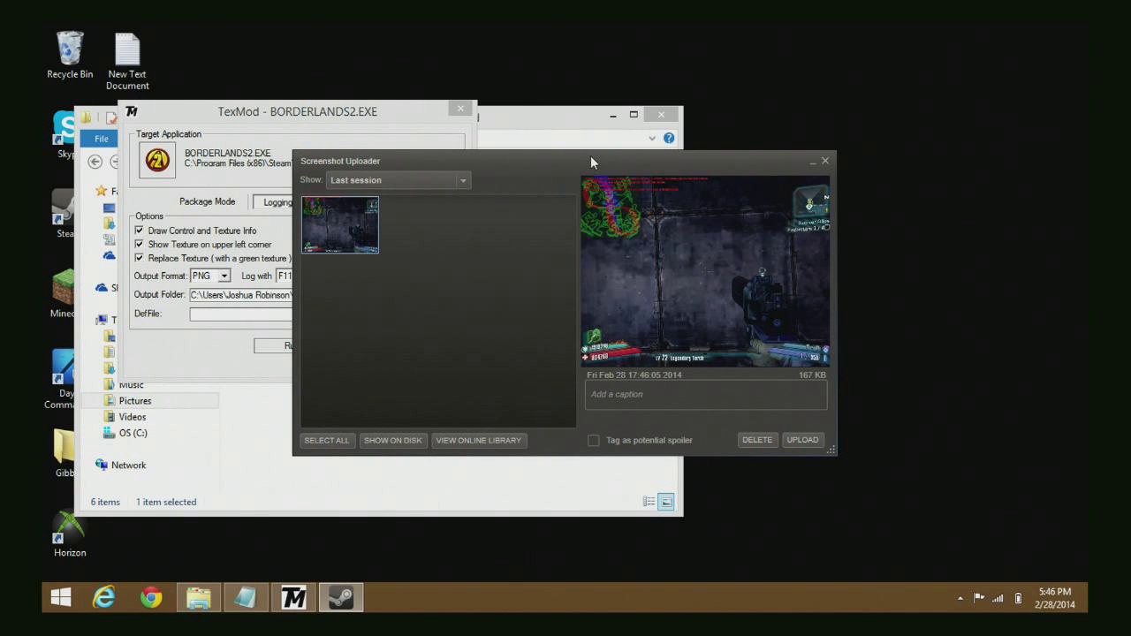
{"action": "left_click", "coordinate": [767, 441]}
{"action": "left_click", "coordinate": [686, 416]}
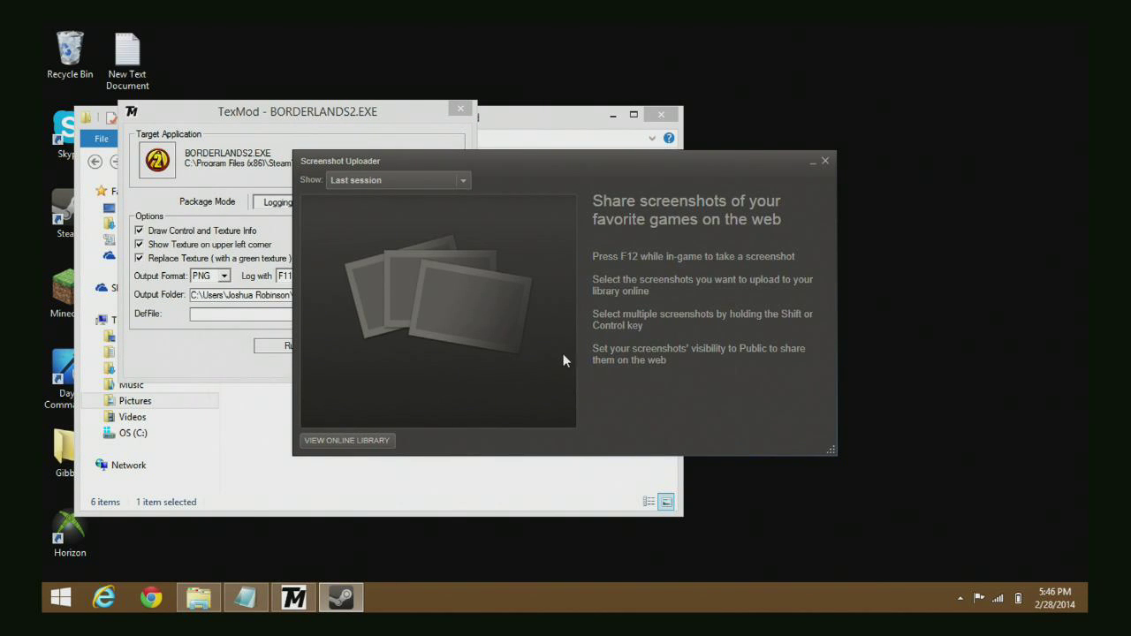
{"action": "left_click", "coordinate": [827, 160]}
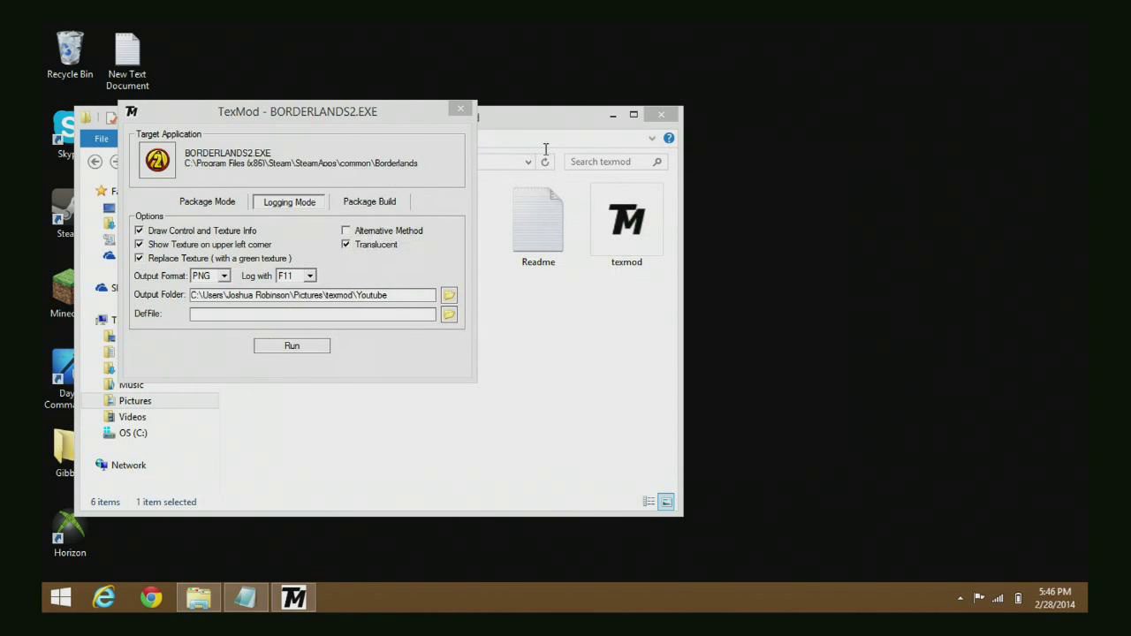
Step: Open the saved texture BORDERLANDS2.EXE_0x9D1F8452 from the texmod\Youtube folder for editing in Paint
{"action": "left_click", "coordinate": [522, 142]}
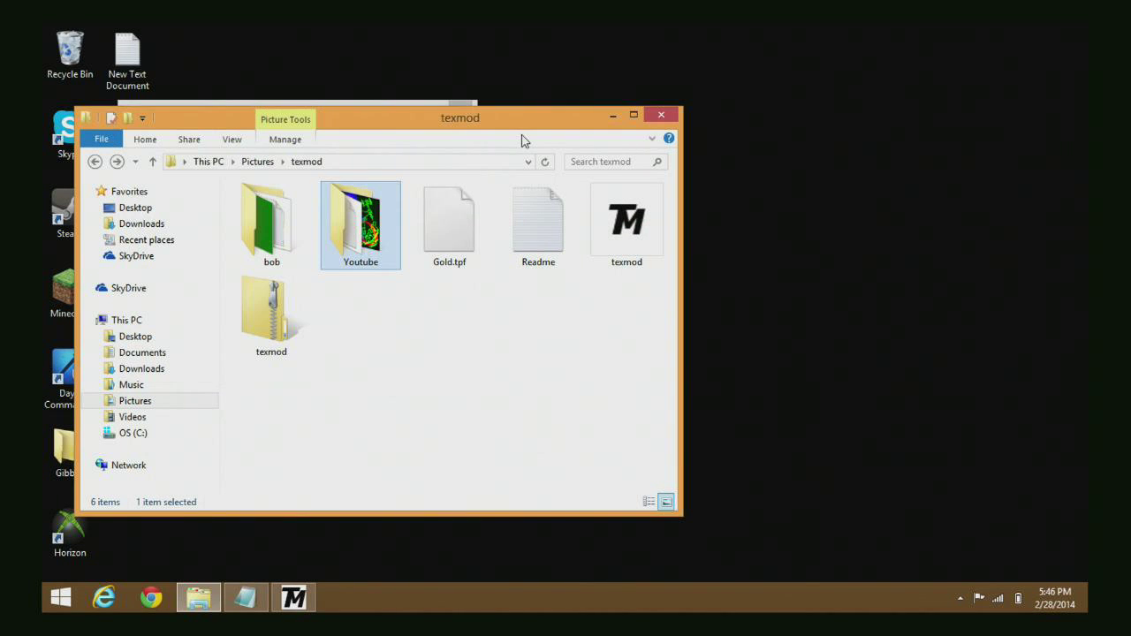
{"action": "double_click", "coordinate": [389, 240]}
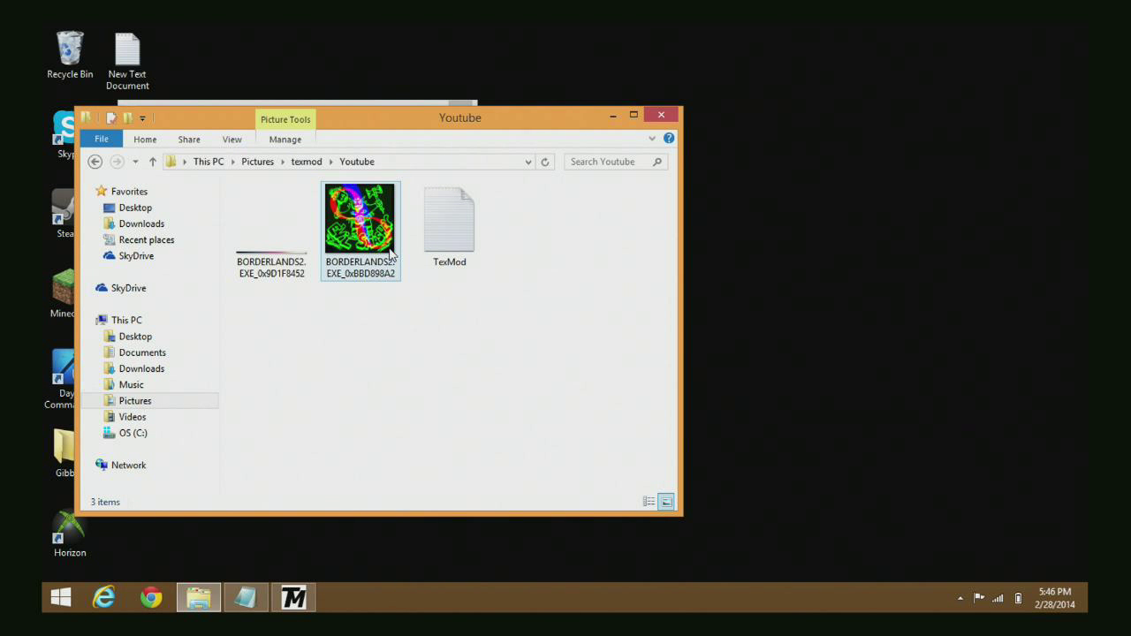
{"action": "left_click", "coordinate": [303, 255]}
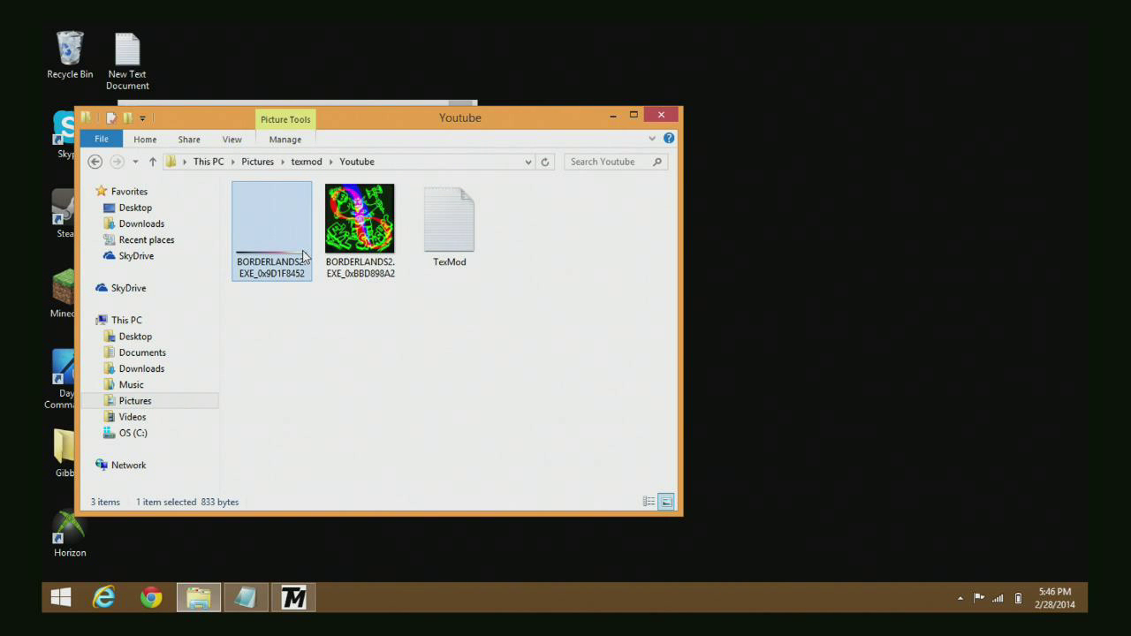
{"action": "right_click", "coordinate": [303, 255]}
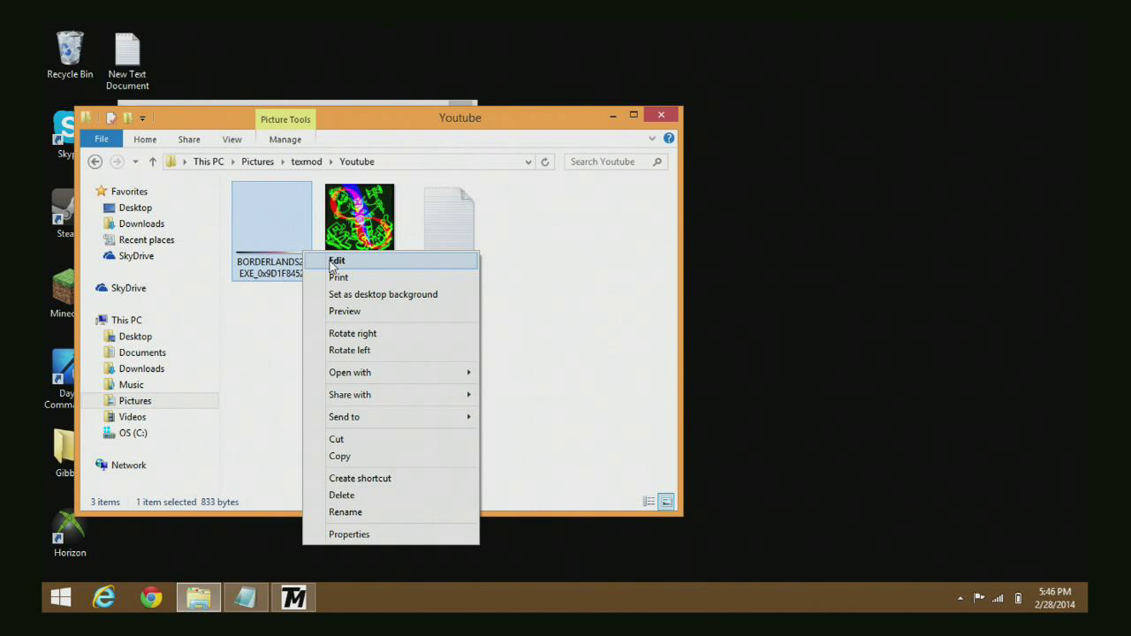
{"action": "left_click", "coordinate": [336, 262]}
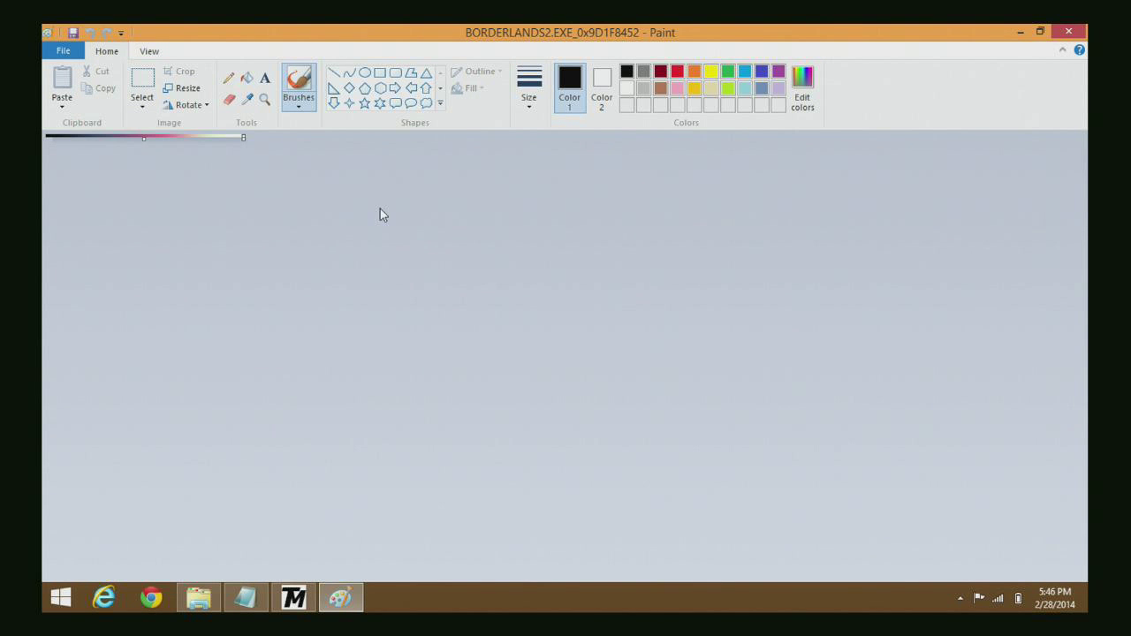
Step: Cover the whole colour strip with a rectangle that has an orange outline and a solid orange fill
{"action": "left_click", "coordinate": [264, 99]}
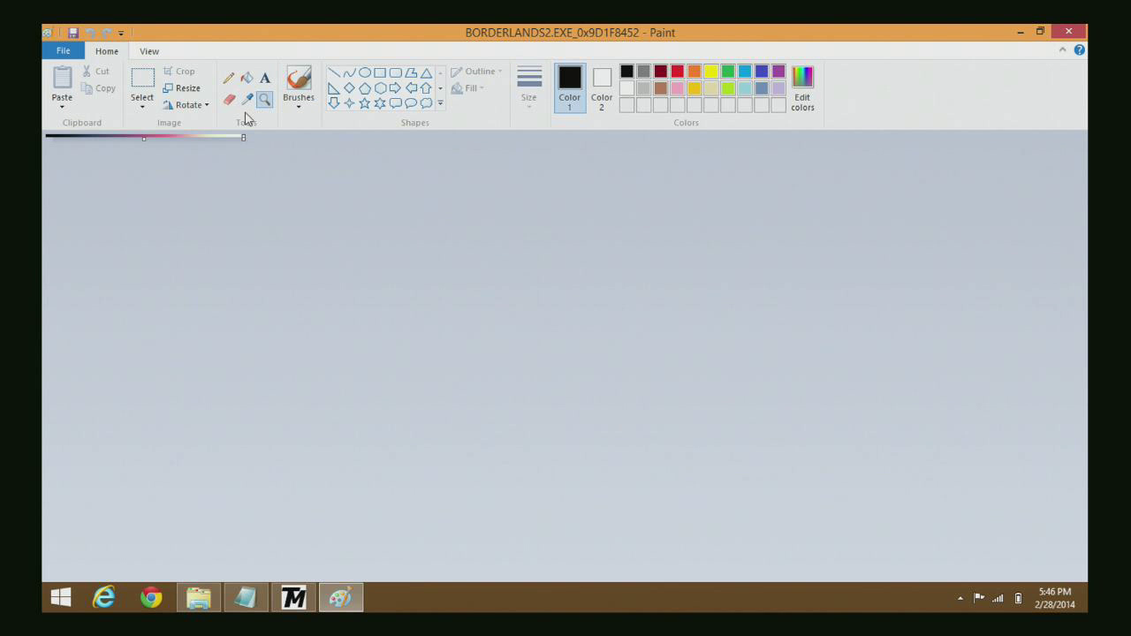
{"action": "left_click", "coordinate": [222, 137]}
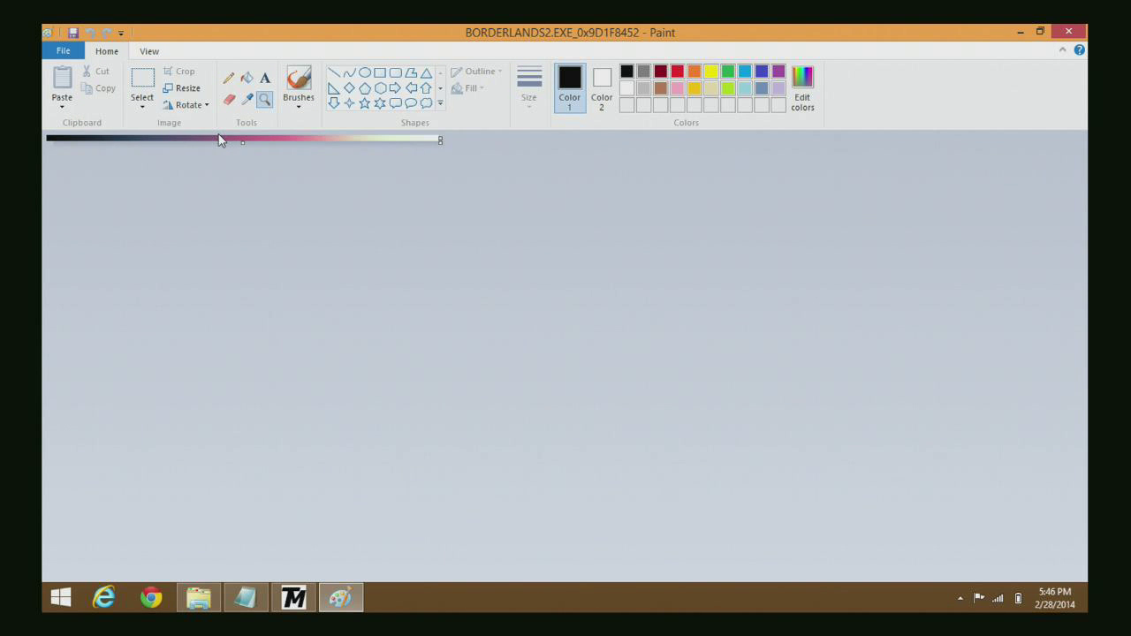
{"action": "left_click", "coordinate": [220, 139]}
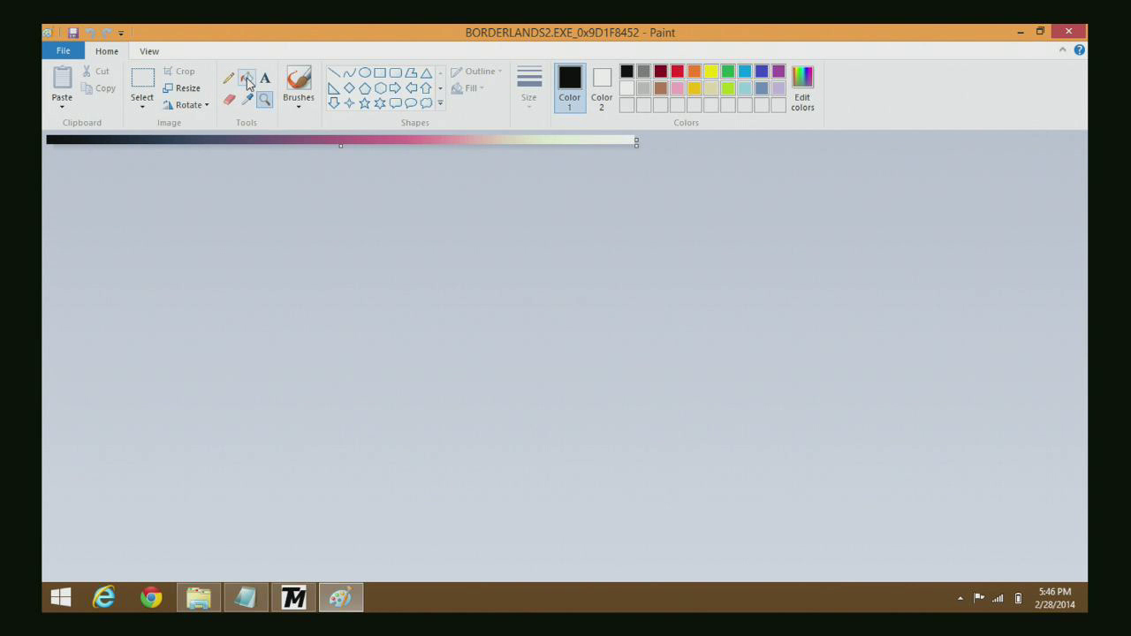
{"action": "left_click", "coordinate": [380, 72]}
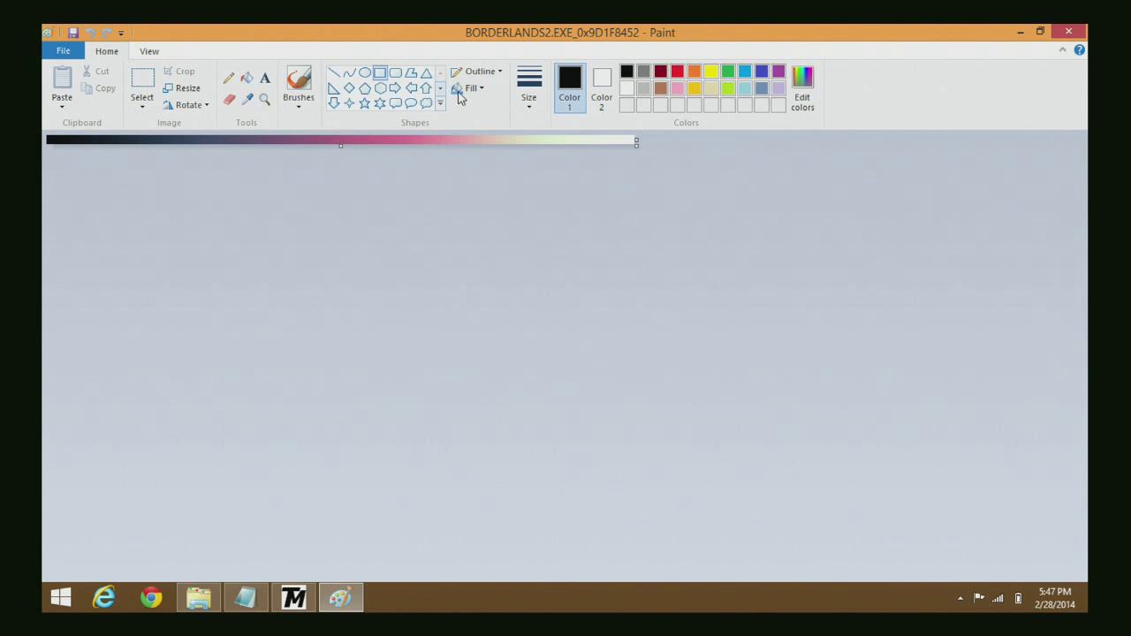
{"action": "left_click", "coordinate": [694, 75]}
{"action": "left_click", "coordinate": [602, 88]}
{"action": "left_click", "coordinate": [694, 74]}
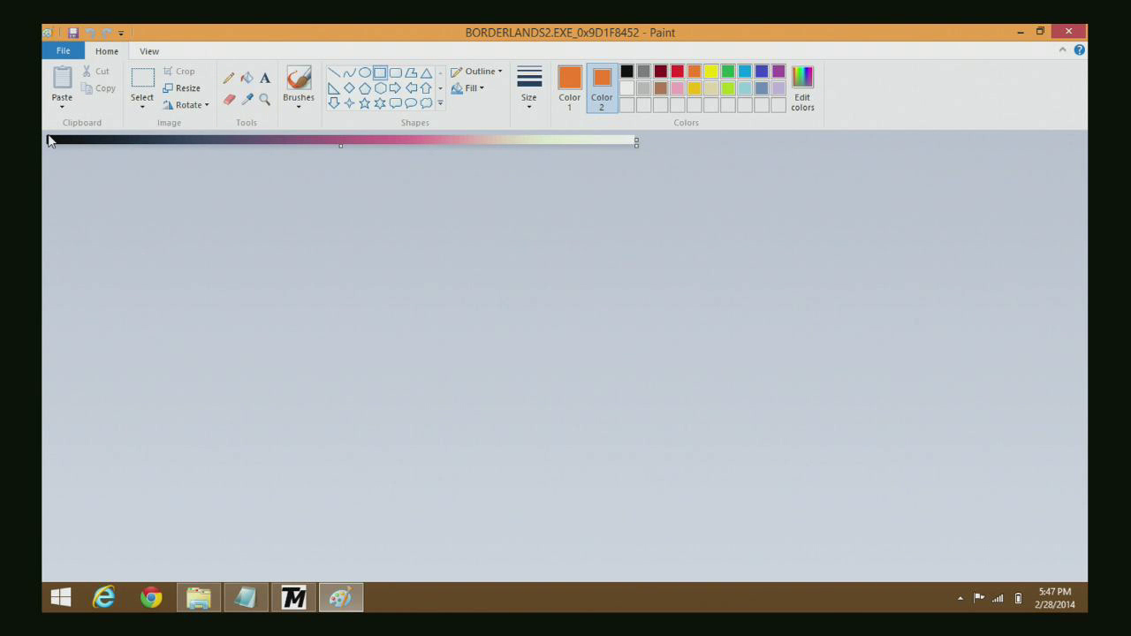
{"action": "left_click_drag", "start_coordinate": [48, 134], "coordinate": [1086, 572]}
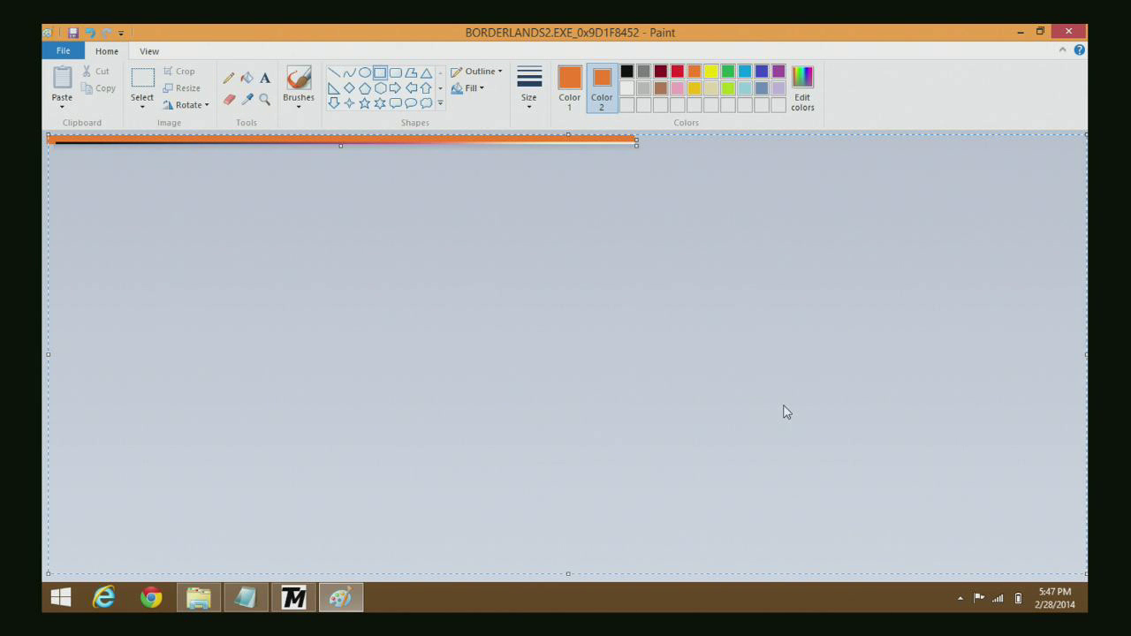
{"action": "left_click", "coordinate": [475, 88]}
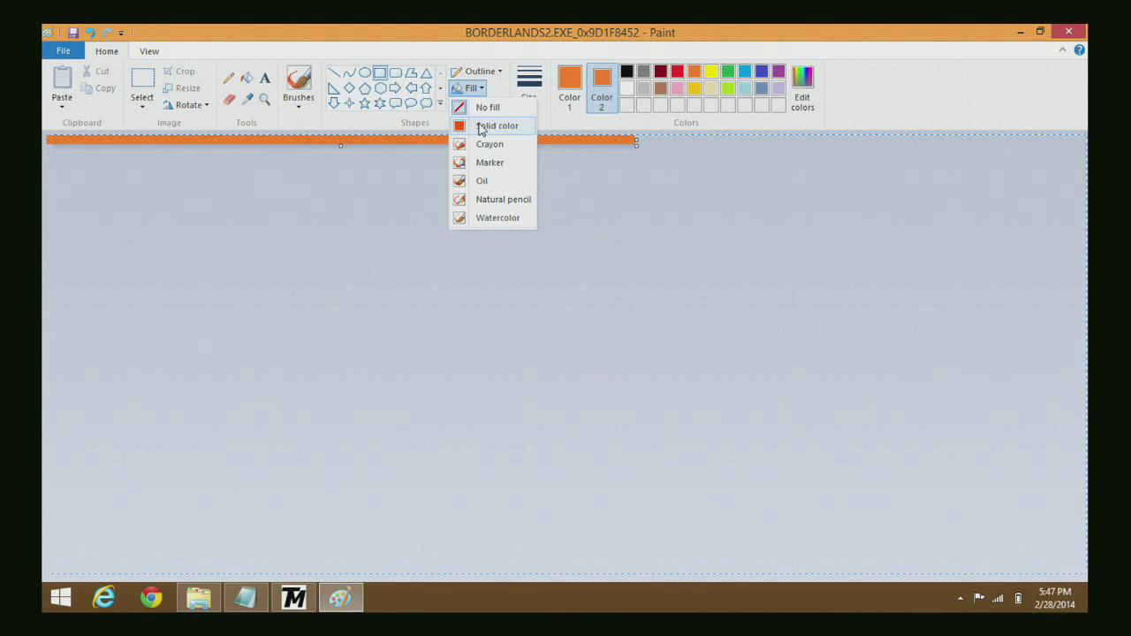
{"action": "left_click", "coordinate": [492, 121]}
{"action": "left_click", "coordinate": [1063, 209]}
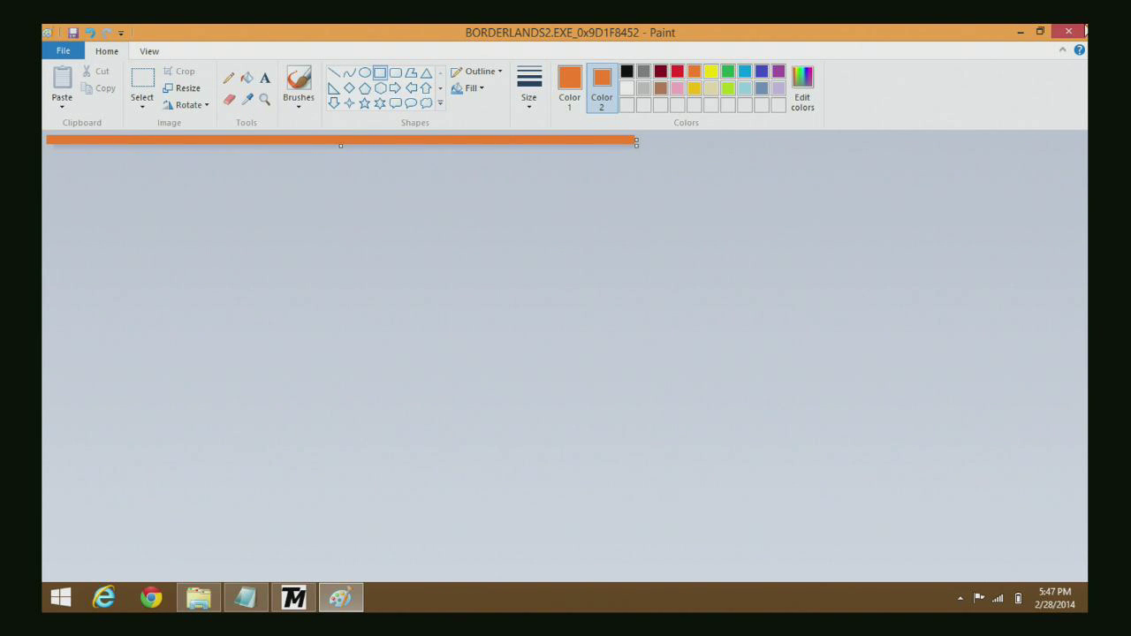
Step: Save and close the recoloured strip, and open the graffiti decal texture BORDERLANDS2.EXE_0xBBD898A2 from the Youtube folder for editing
{"action": "left_click", "coordinate": [1084, 31]}
{"action": "right_click", "coordinate": [358, 237]}
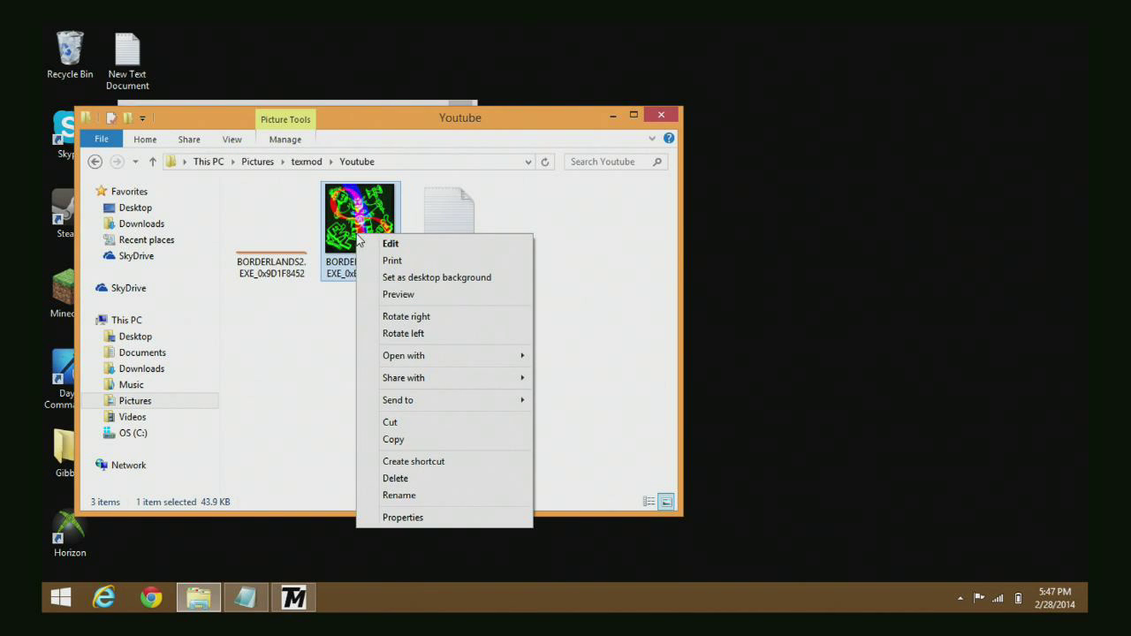
{"action": "left_click", "coordinate": [383, 244]}
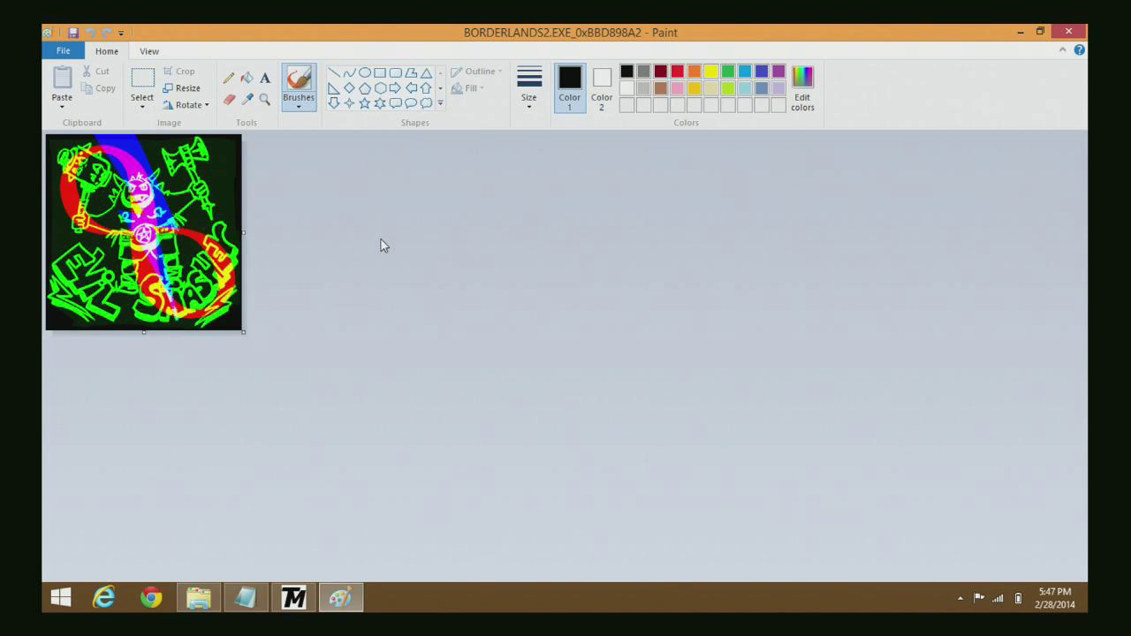
Step: Cover the enlarged decal texture with a rectangle that has an orange outline and a solid orange fill
{"action": "left_click", "coordinate": [264, 99]}
{"action": "left_click", "coordinate": [264, 270]}
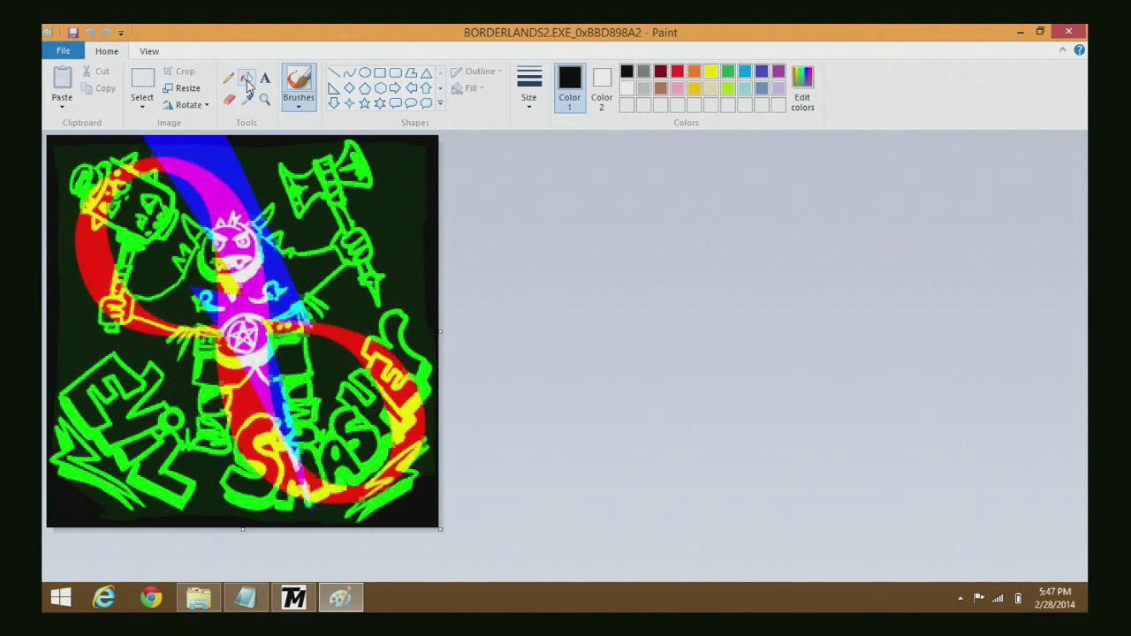
{"action": "key", "text": "ctrl+z"}
{"action": "left_click", "coordinate": [380, 72]}
{"action": "left_click", "coordinate": [470, 88]}
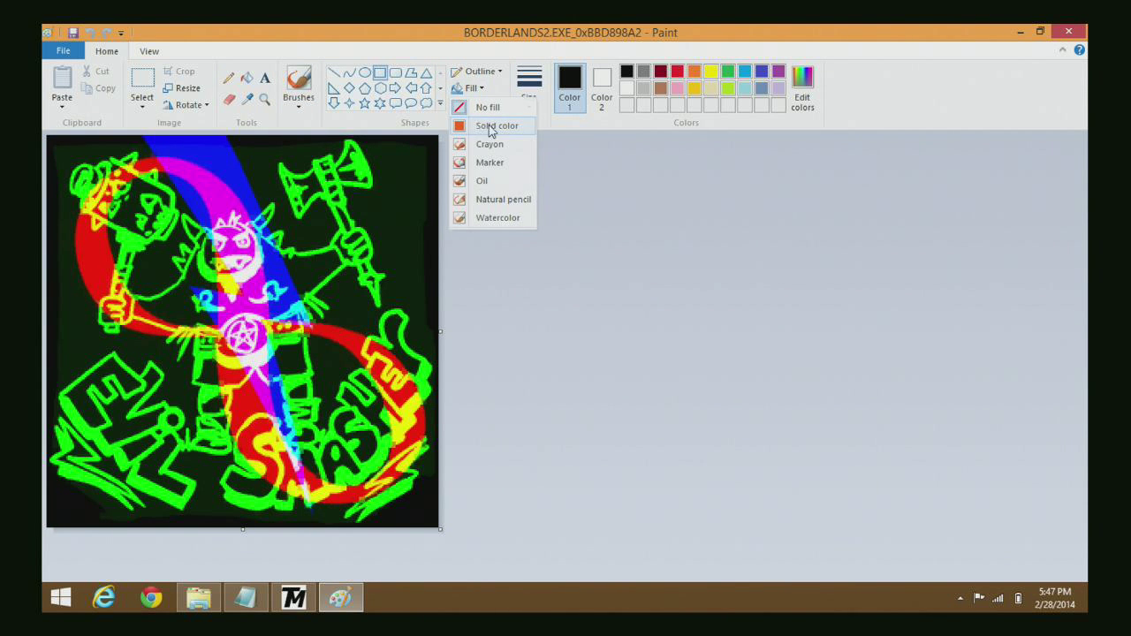
{"action": "left_click", "coordinate": [482, 126]}
{"action": "left_click", "coordinate": [677, 73]}
{"action": "left_click", "coordinate": [693, 73]}
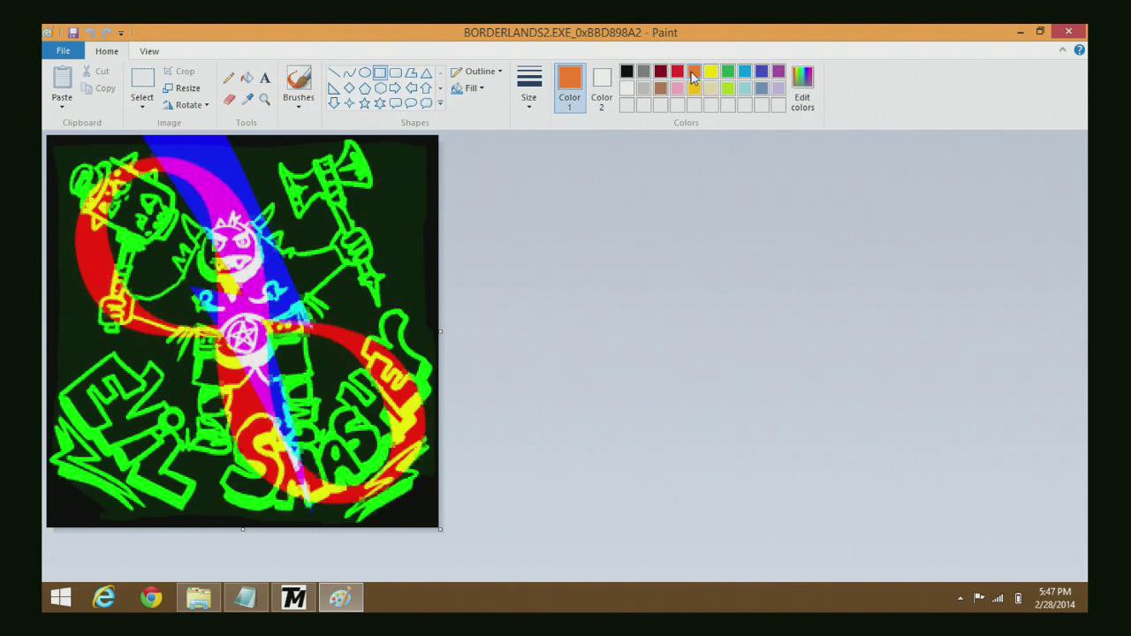
{"action": "left_click", "coordinate": [602, 89]}
{"action": "left_click", "coordinate": [694, 73]}
{"action": "left_click_drag", "start_coordinate": [137, 149], "coordinate": [1086, 612]}
{"action": "mouse_move", "coordinate": [392, 325]}
{"action": "left_mouse_down"}
{"action": "mouse_move", "coordinate": [252, 245]}
{"action": "mouse_move", "coordinate": [187, 229]}
{"action": "left_mouse_up"}
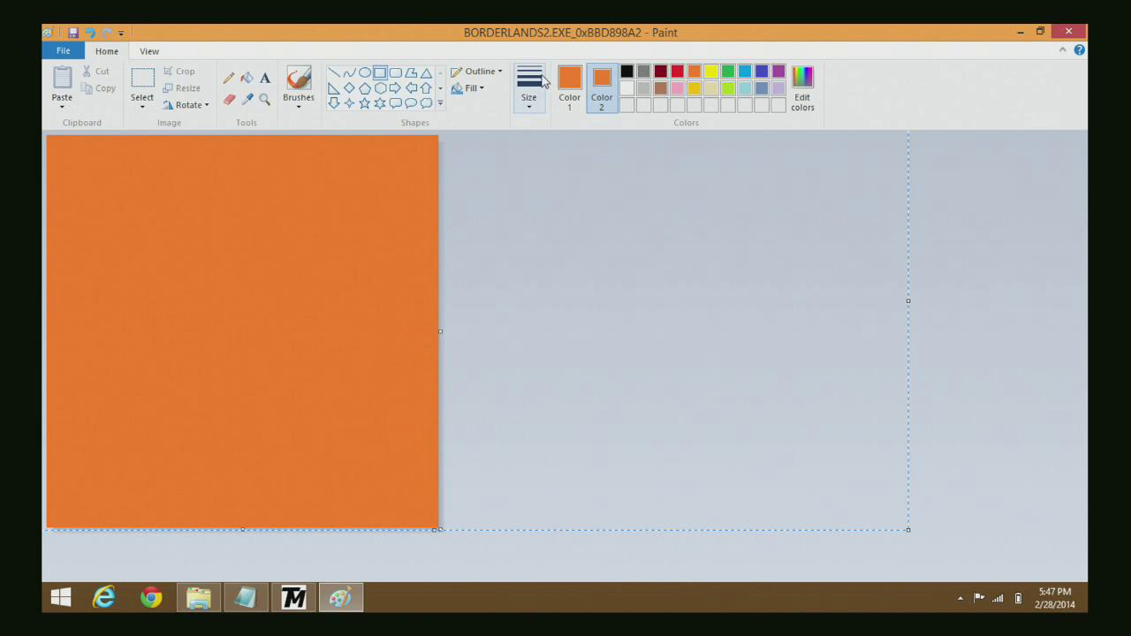
Step: Change the rectangle's outline and fill colours to black
{"action": "left_click", "coordinate": [569, 88]}
{"action": "left_click", "coordinate": [626, 73]}
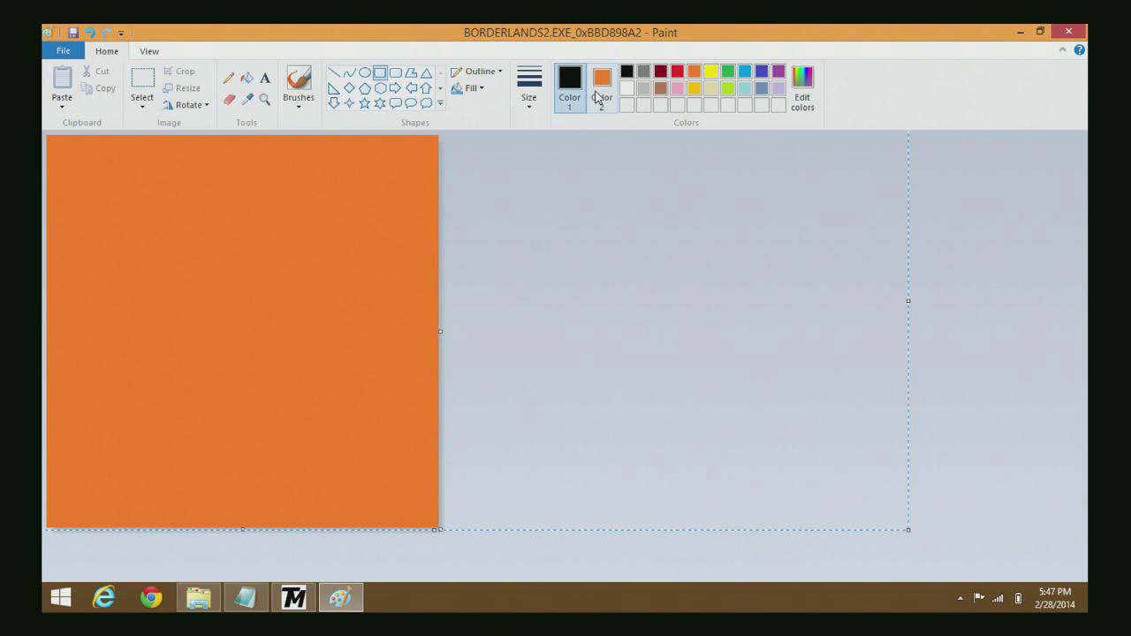
{"action": "left_click", "coordinate": [602, 88]}
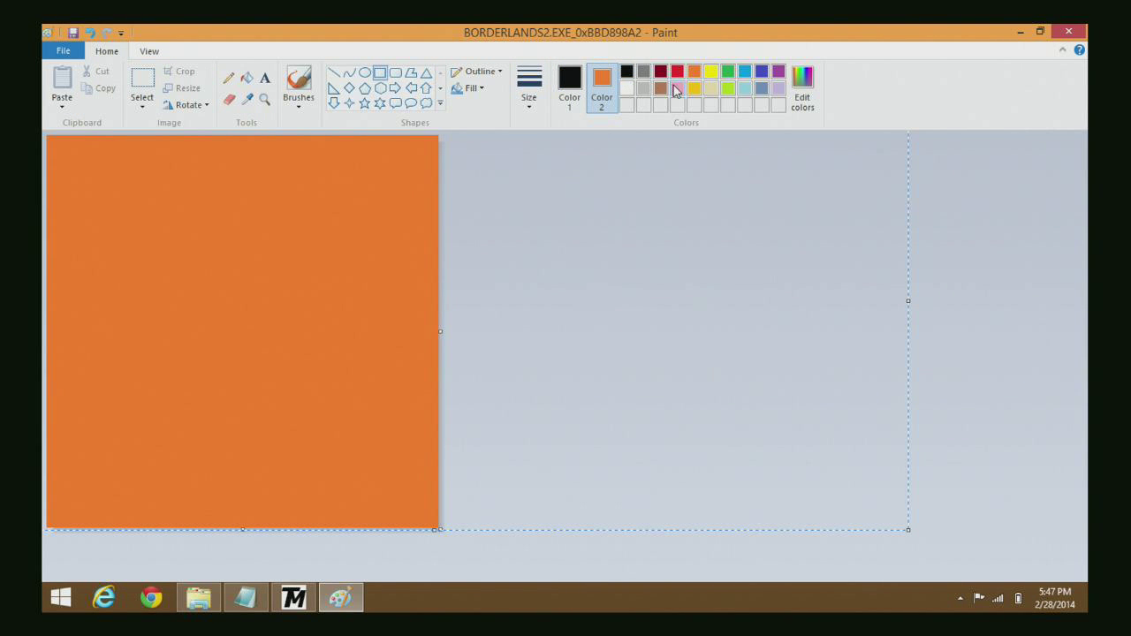
{"action": "left_click", "coordinate": [627, 73]}
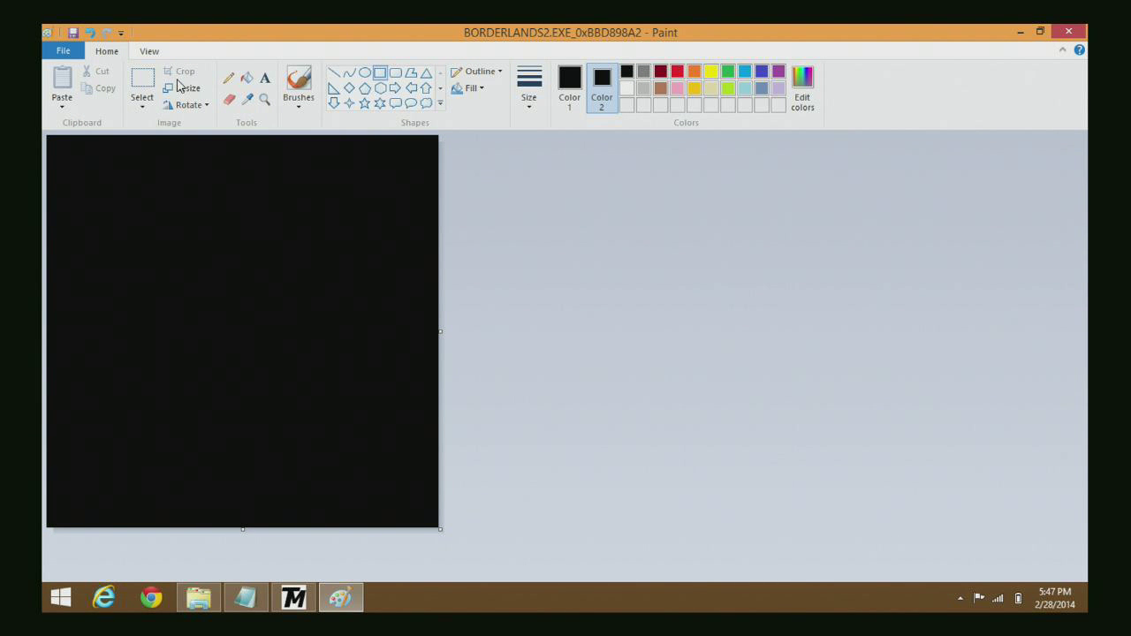
Step: Paint the letters SP in palette red on the black texture with the Brush
{"action": "left_click", "coordinate": [229, 77]}
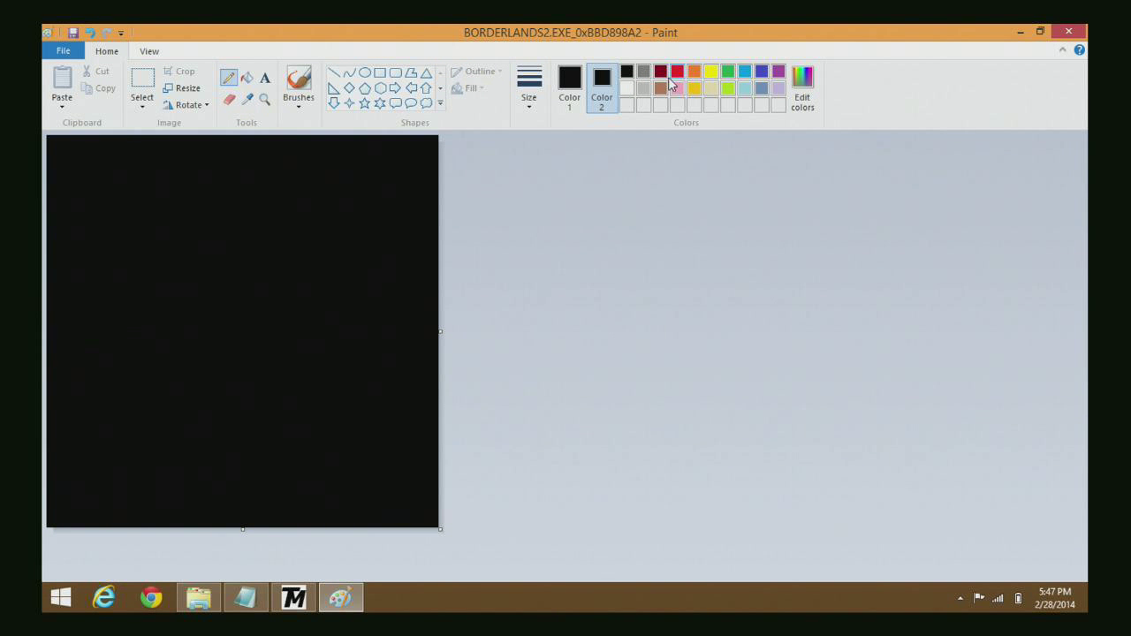
{"action": "left_click", "coordinate": [678, 73]}
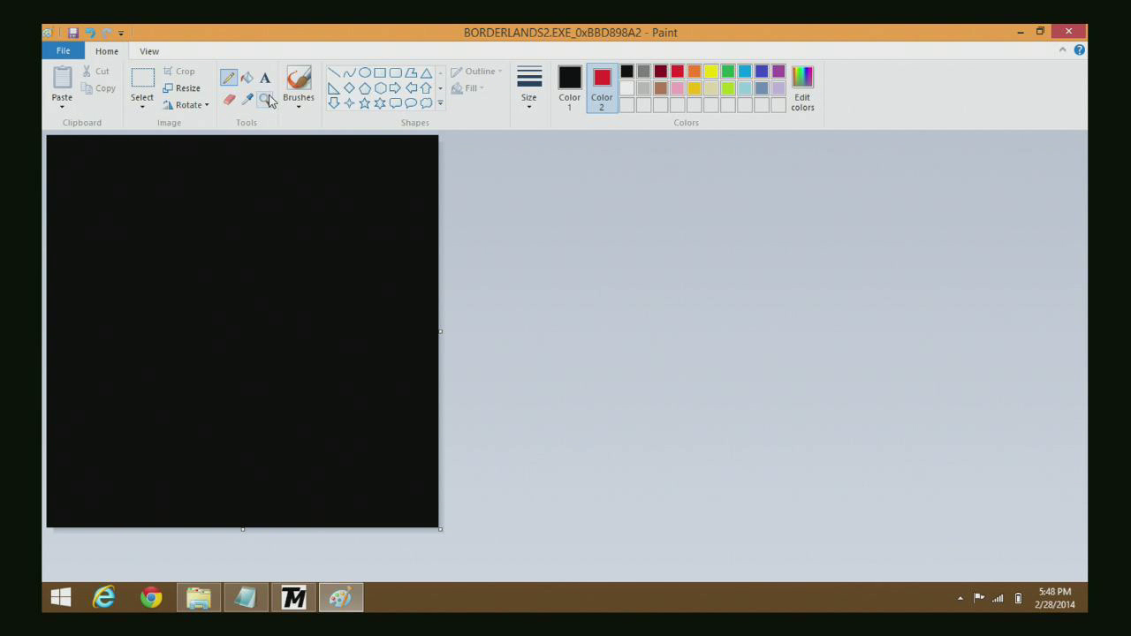
{"action": "left_click", "coordinate": [569, 88]}
{"action": "left_click", "coordinate": [678, 72]}
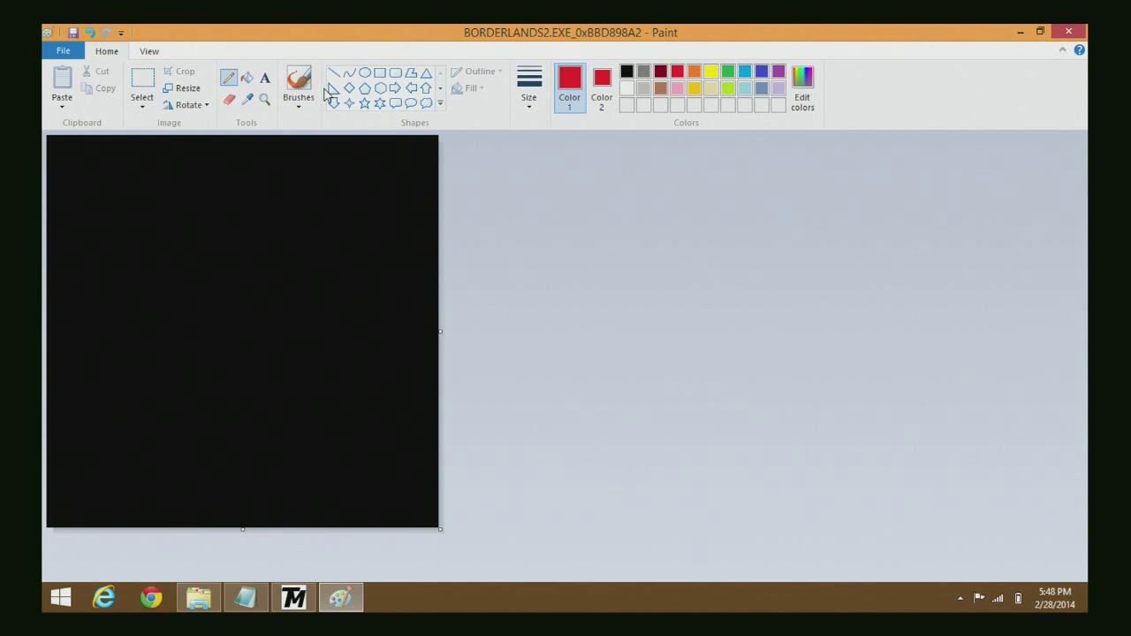
{"action": "left_click", "coordinate": [299, 94]}
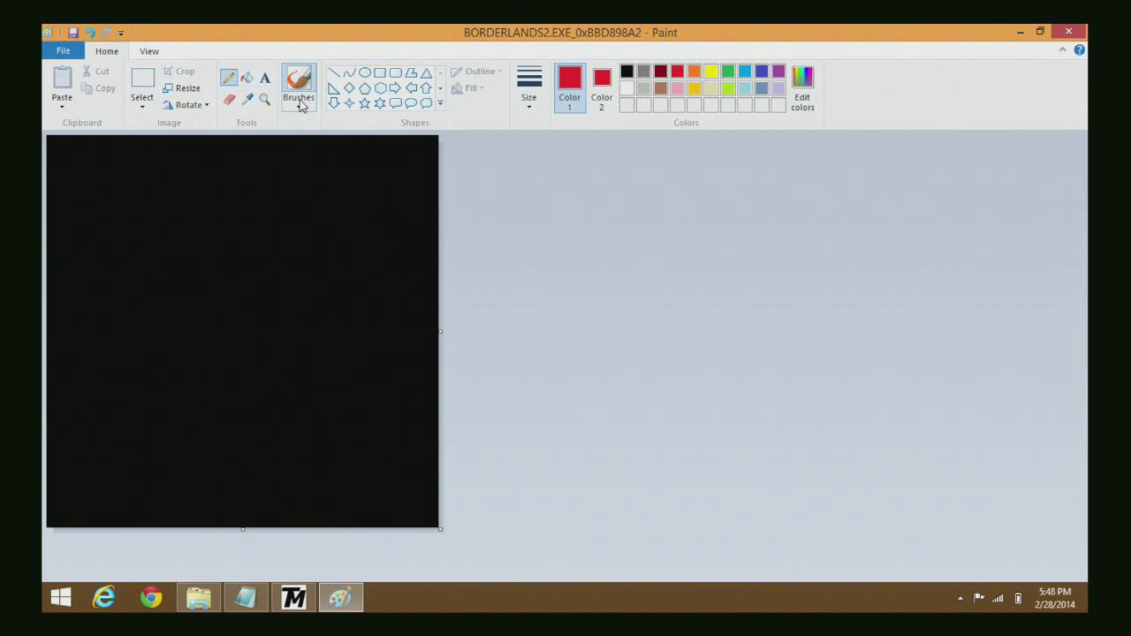
{"action": "mouse_move", "coordinate": [189, 170]}
{"action": "left_mouse_down"}
{"action": "mouse_move", "coordinate": [85, 232]}
{"action": "mouse_move", "coordinate": [202, 363]}
{"action": "mouse_move", "coordinate": [89, 322]}
{"action": "left_mouse_up"}
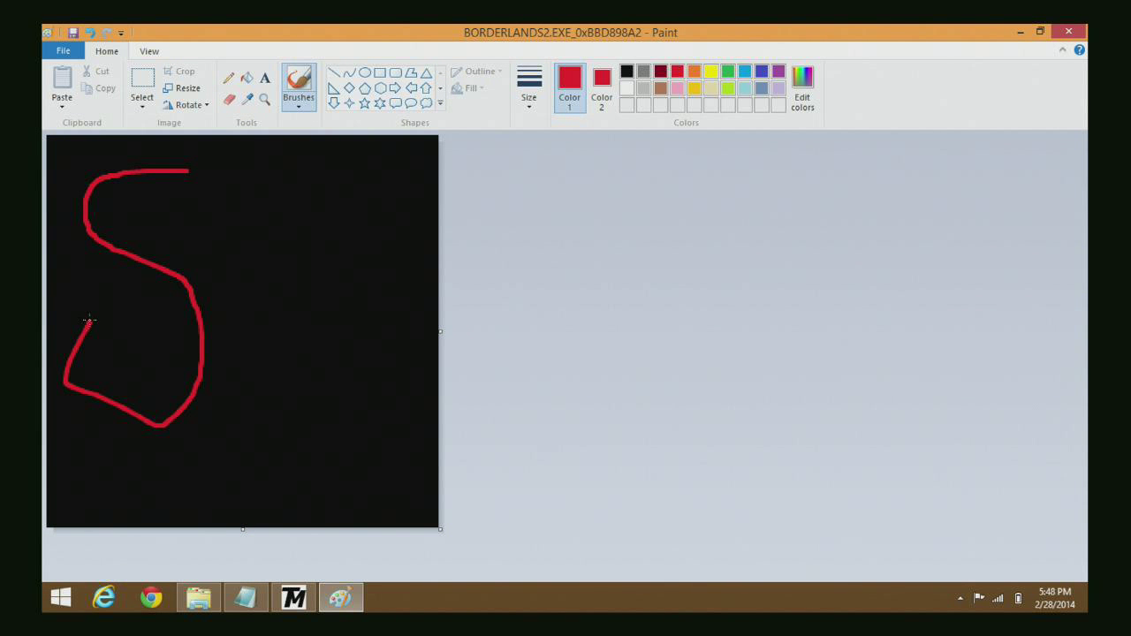
{"action": "mouse_move", "coordinate": [296, 178]}
{"action": "left_mouse_down"}
{"action": "mouse_move", "coordinate": [257, 430]}
{"action": "mouse_move", "coordinate": [341, 316]}
{"action": "mouse_move", "coordinate": [243, 284]}
{"action": "left_mouse_up"}
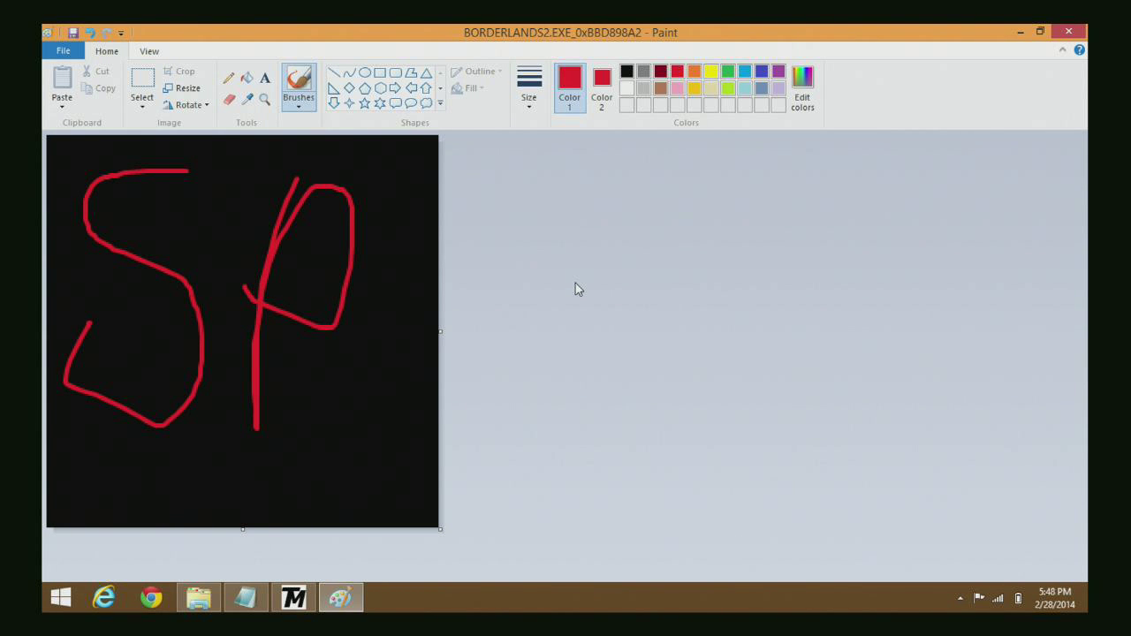
Step: Undo the brushed letters and the rectangle to restore the original decal
{"action": "key", "text": "ctrl+z"}
{"action": "key", "text": "ctrl+z"}
{"action": "key", "text": "ctrl+z"}
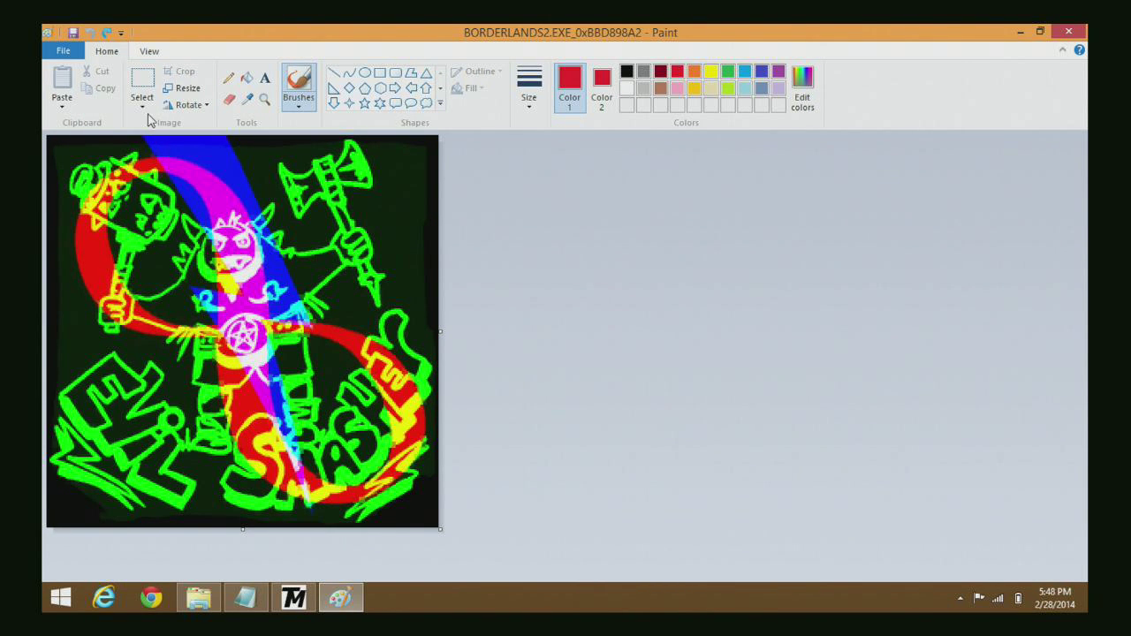
Step: Set Color 1 to the bright red sampled from the decal's curved band and Color 2 to black, ready for a rectangle
{"action": "left_click", "coordinate": [248, 99]}
{"action": "left_click", "coordinate": [102, 248]}
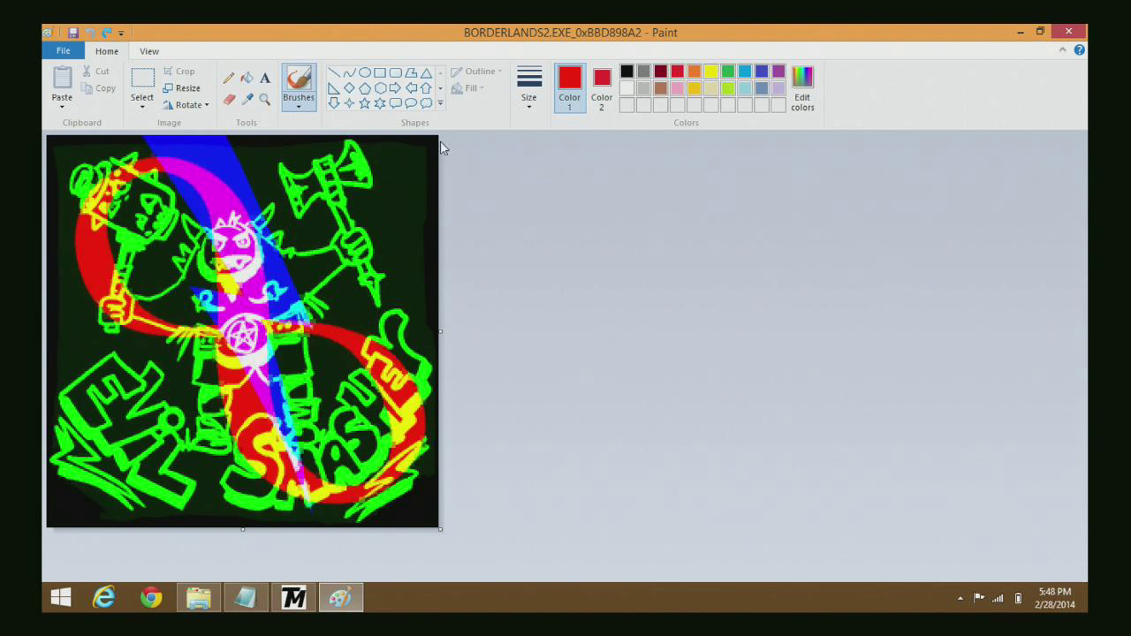
{"action": "left_click", "coordinate": [601, 88]}
{"action": "left_click", "coordinate": [629, 74]}
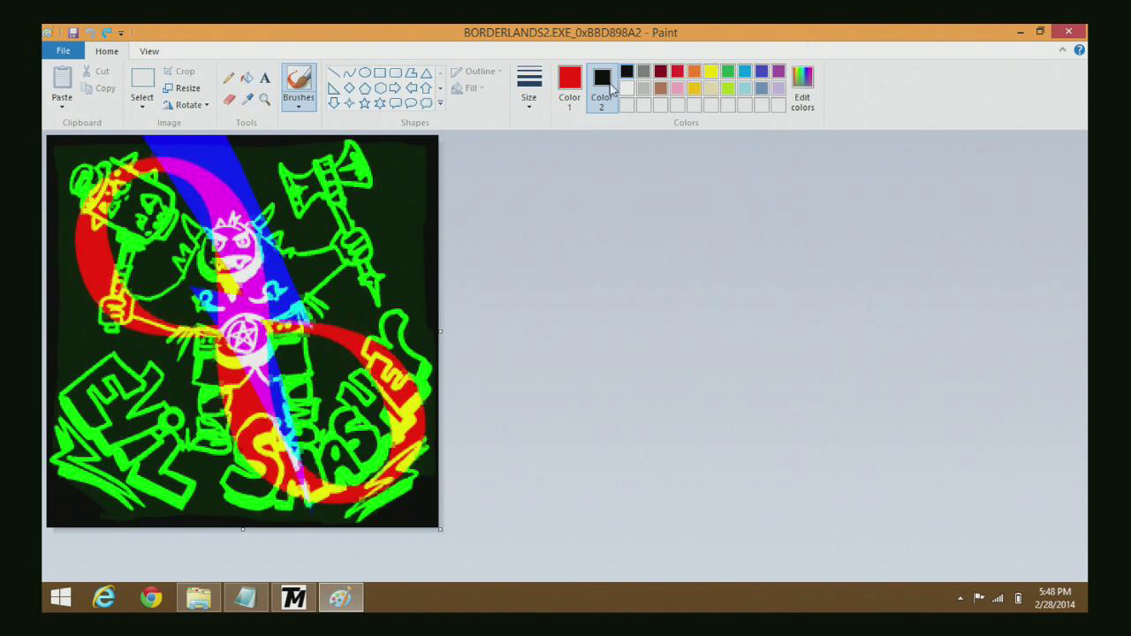
{"action": "left_click", "coordinate": [379, 73]}
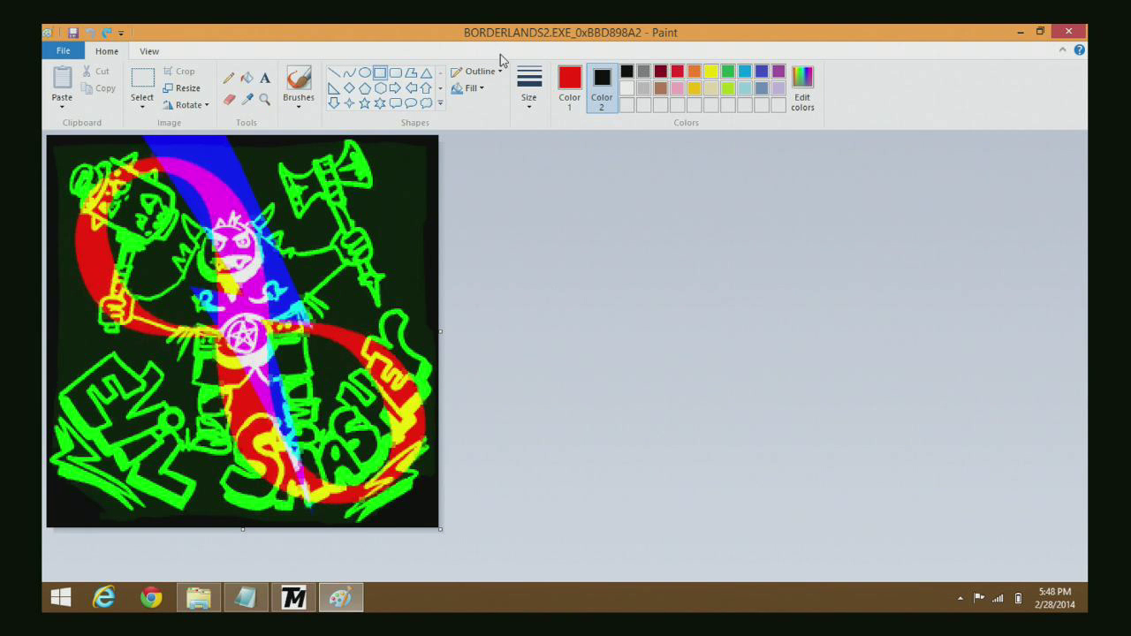
Step: Sample the decal's black background as Color 1, and replace it with the red sampled from the curved band
{"action": "left_click", "coordinate": [247, 99]}
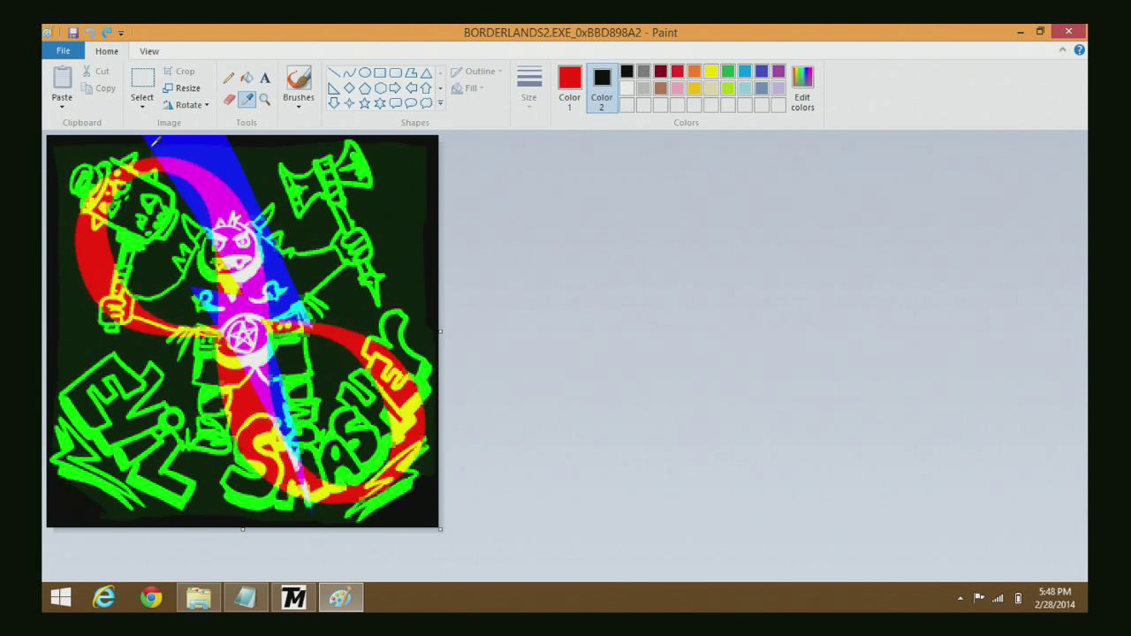
{"action": "left_click", "coordinate": [105, 139]}
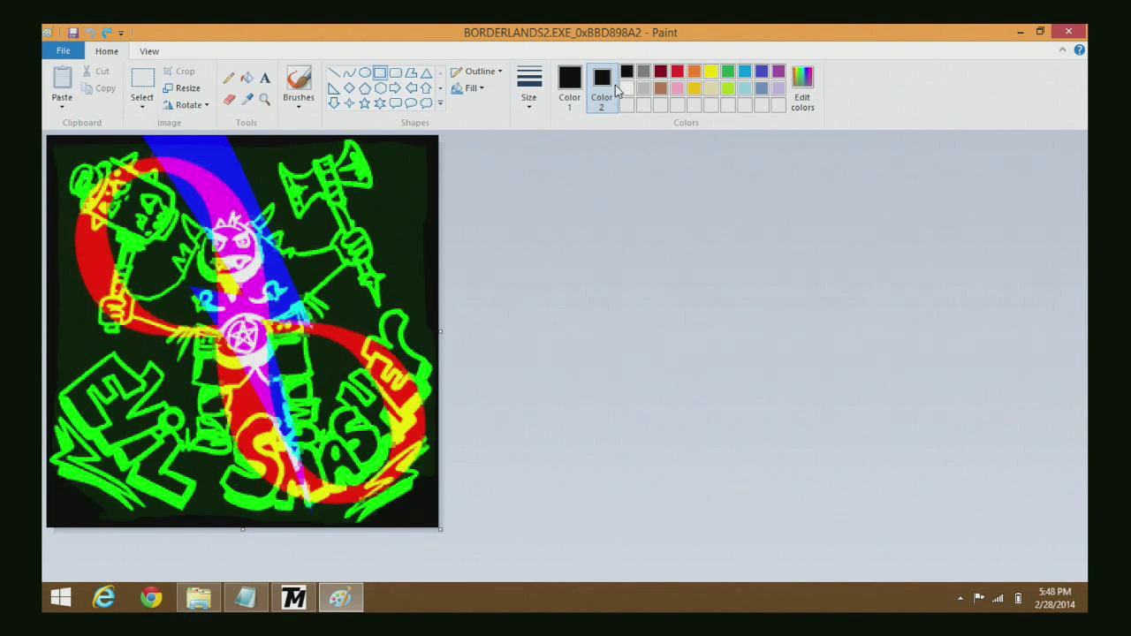
{"action": "left_click", "coordinate": [570, 86]}
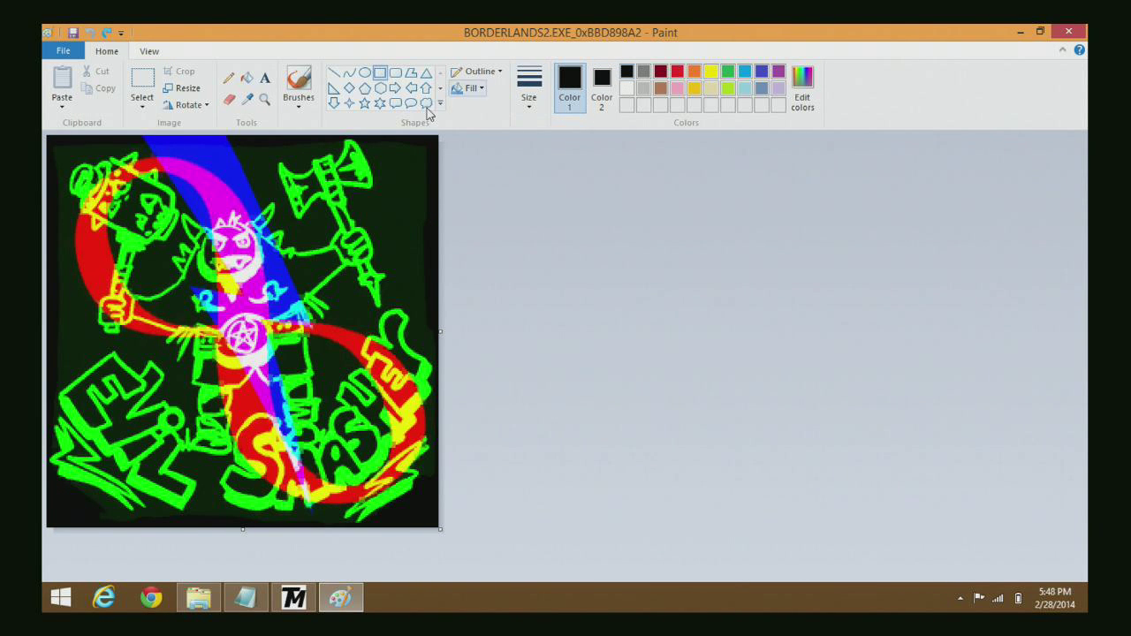
{"action": "left_click", "coordinate": [247, 99]}
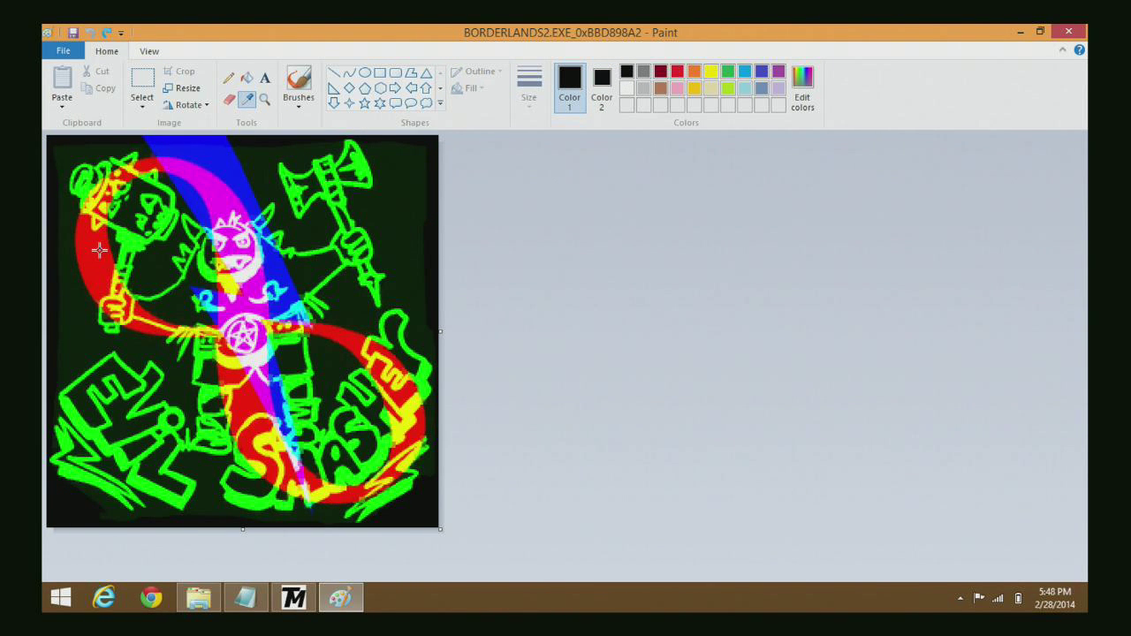
{"action": "left_click", "coordinate": [99, 251]}
Step: Cover the entire decal texture with a rectangle that has a red outline and a solid black fill
{"action": "left_click", "coordinate": [602, 86]}
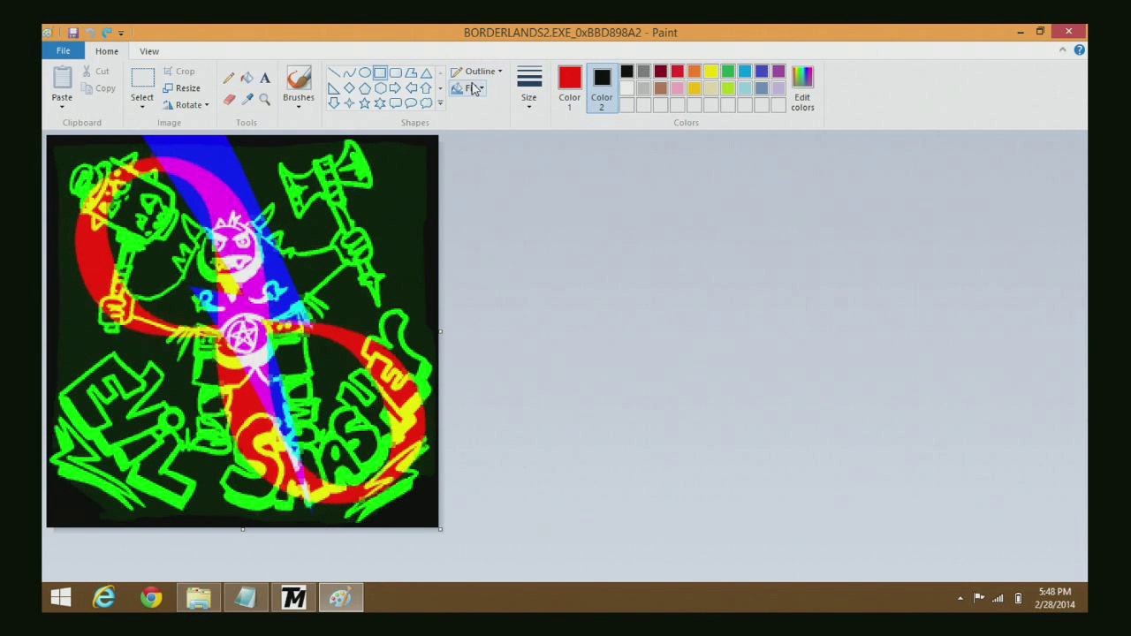
{"action": "left_click", "coordinate": [474, 88]}
{"action": "left_click", "coordinate": [477, 127]}
{"action": "left_click_drag", "start_coordinate": [58, 151], "coordinate": [1085, 610]}
{"action": "mouse_move", "coordinate": [449, 384]}
{"action": "left_mouse_down"}
{"action": "mouse_move", "coordinate": [262, 267]}
{"action": "mouse_move", "coordinate": [267, 345]}
{"action": "left_mouse_up"}
{"action": "left_click", "coordinate": [968, 252]}
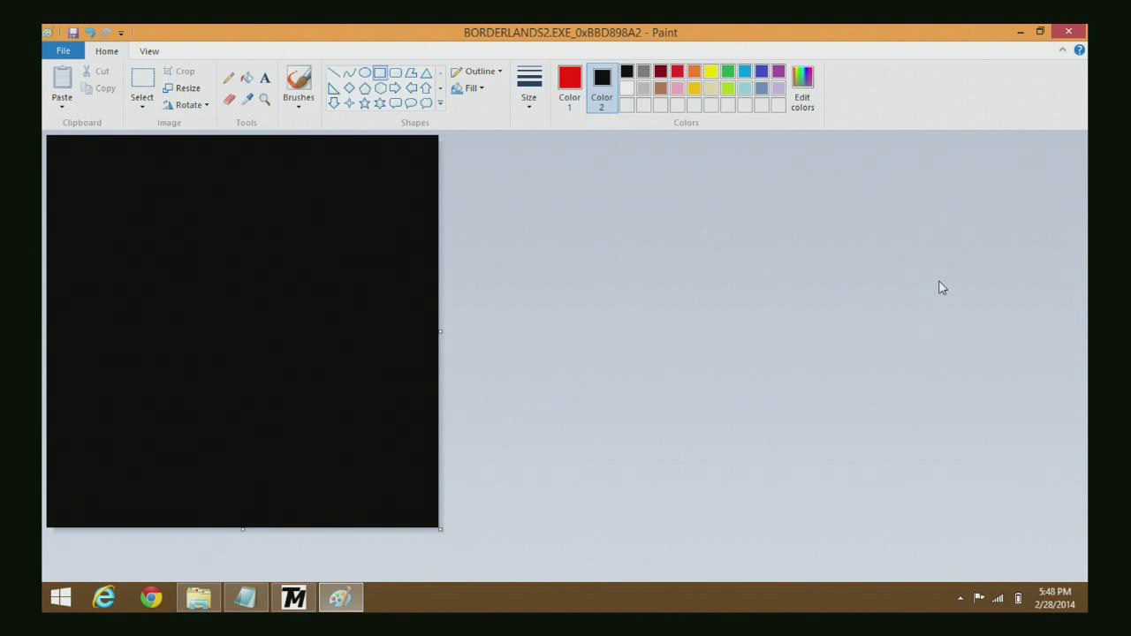
Step: Brush the large letters SP in the sampled red as Color 1 across the black decal texture
{"action": "left_click", "coordinate": [578, 86]}
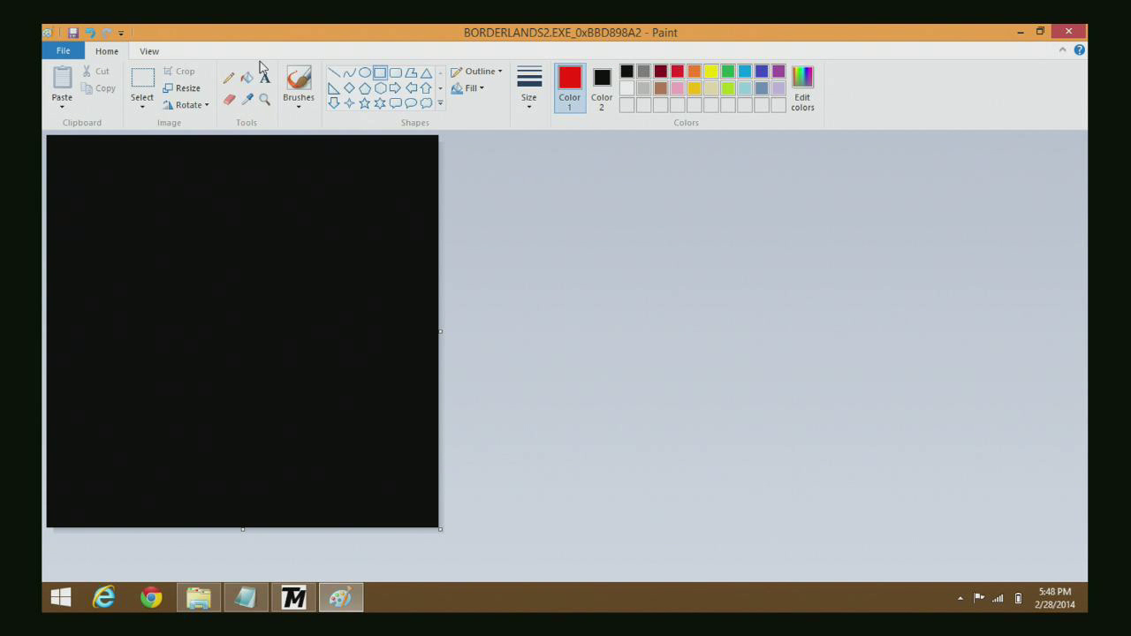
{"action": "left_click", "coordinate": [299, 84]}
{"action": "left_click_drag", "start_coordinate": [189, 194], "coordinate": [142, 196]}
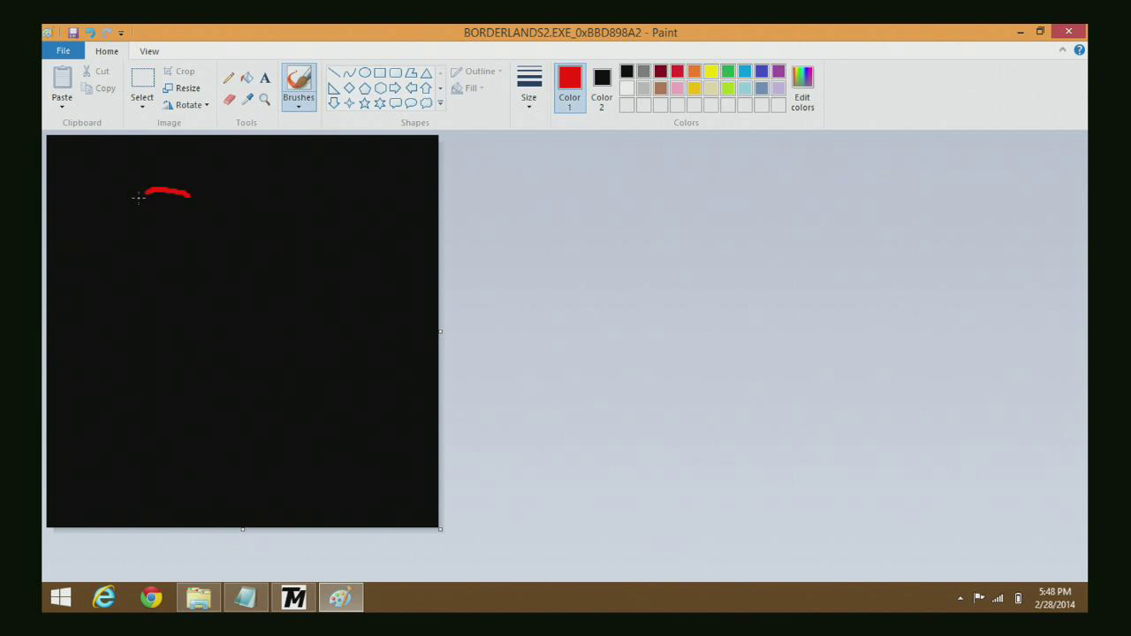
{"action": "mouse_move", "coordinate": [133, 253]}
{"action": "left_mouse_down"}
{"action": "mouse_move", "coordinate": [204, 358]}
{"action": "mouse_move", "coordinate": [75, 335]}
{"action": "left_mouse_up"}
{"action": "mouse_move", "coordinate": [269, 184]}
{"action": "left_mouse_down"}
{"action": "mouse_move", "coordinate": [246, 383]}
{"action": "mouse_move", "coordinate": [267, 148]}
{"action": "mouse_move", "coordinate": [262, 300]}
{"action": "left_mouse_up"}
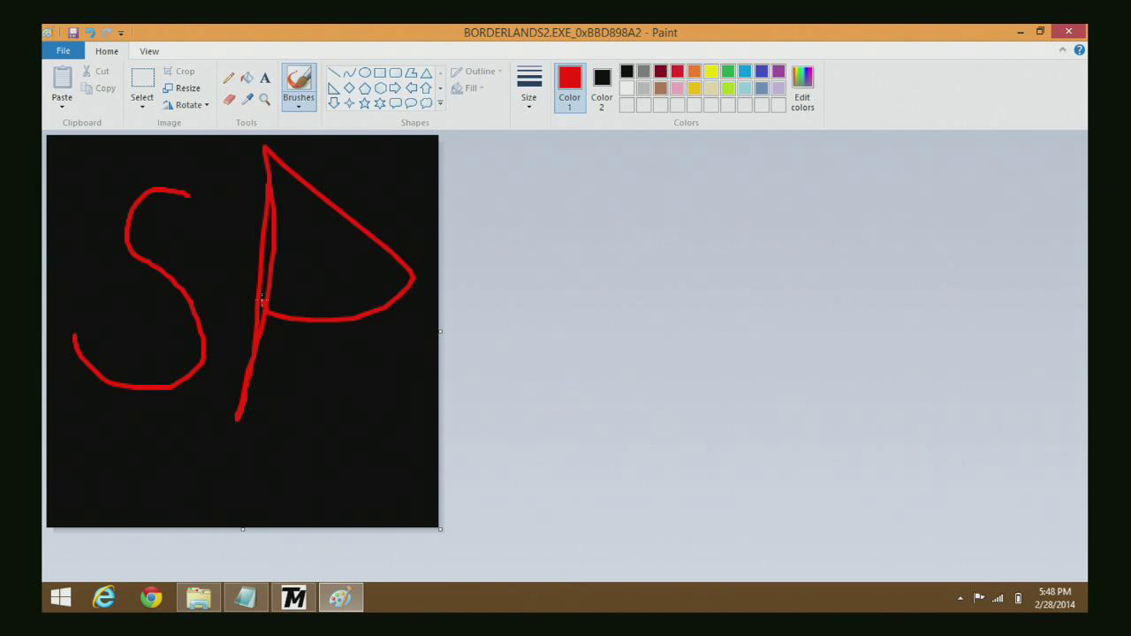
Step: Save the decal texture, and close Paint and the Youtube folder window to get back to TexMod
{"action": "left_click", "coordinate": [76, 34]}
{"action": "left_click", "coordinate": [1068, 32]}
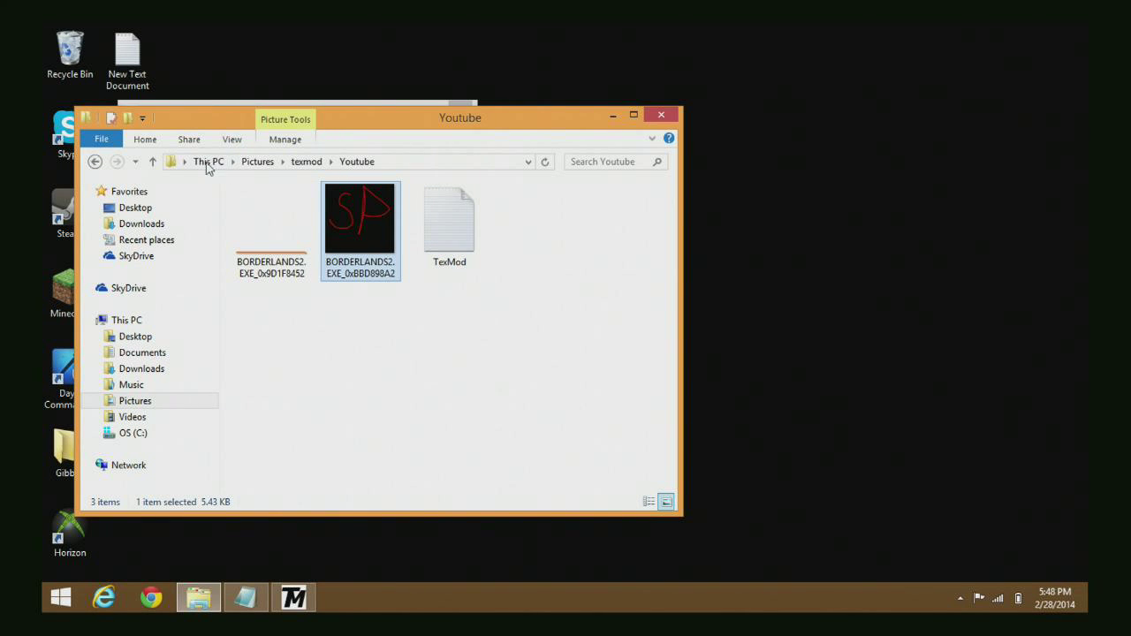
{"action": "left_click", "coordinate": [663, 118]}
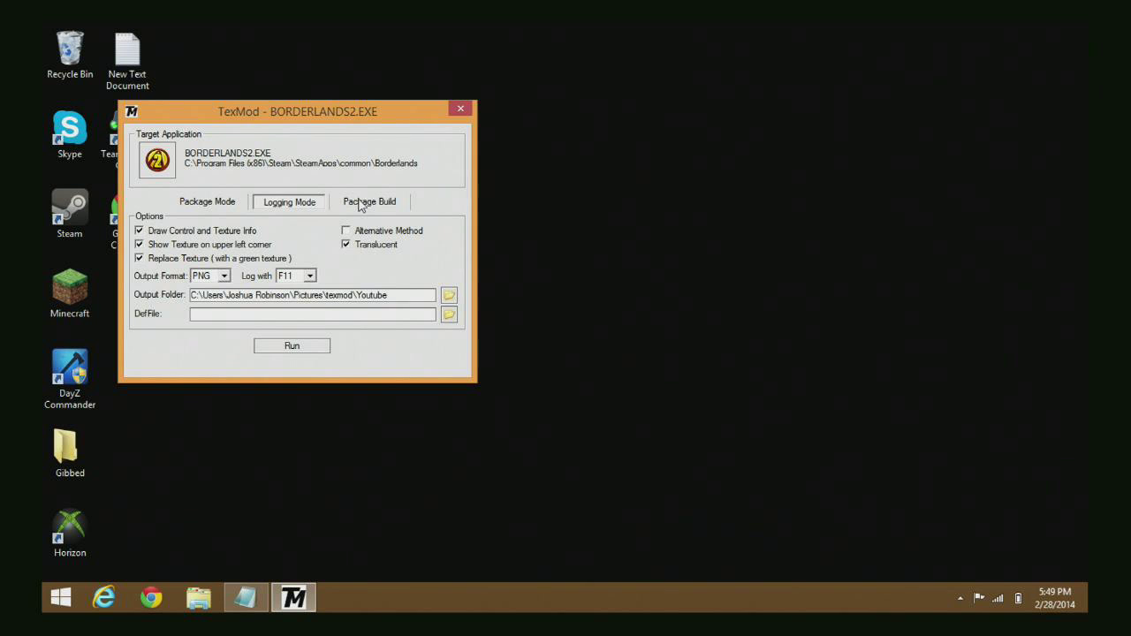
Step: Set up a package build with the TexMod log from the Pictures\texmod\Youtube folder as the definition file
{"action": "left_click", "coordinate": [364, 202]}
{"action": "left_click", "coordinate": [449, 232]}
{"action": "left_click", "coordinate": [484, 240]}
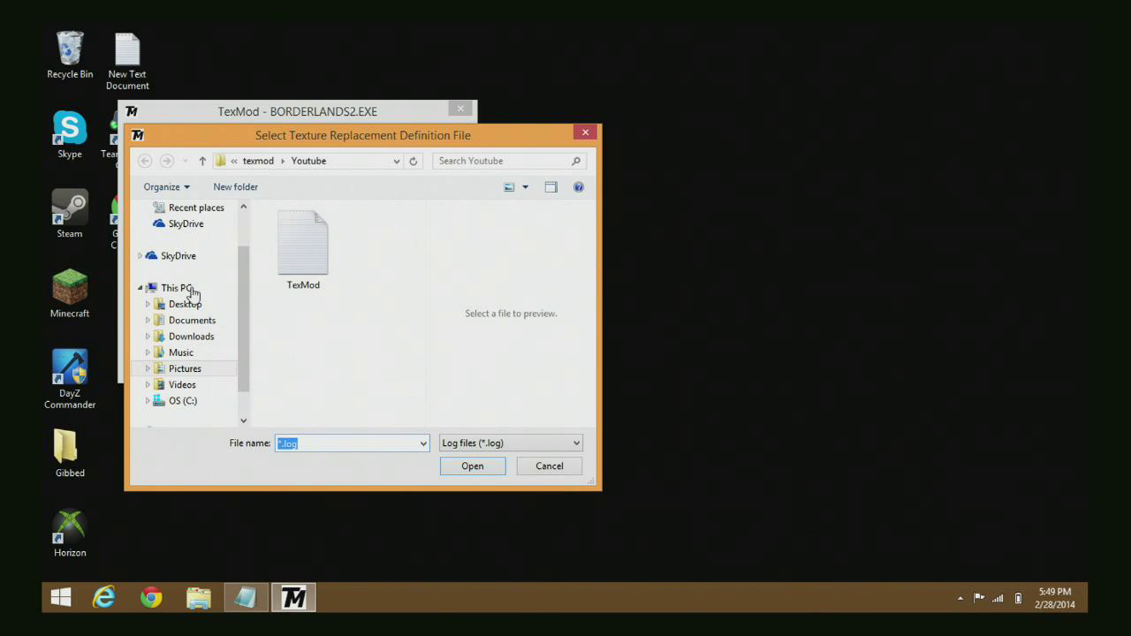
{"action": "left_click", "coordinate": [187, 371]}
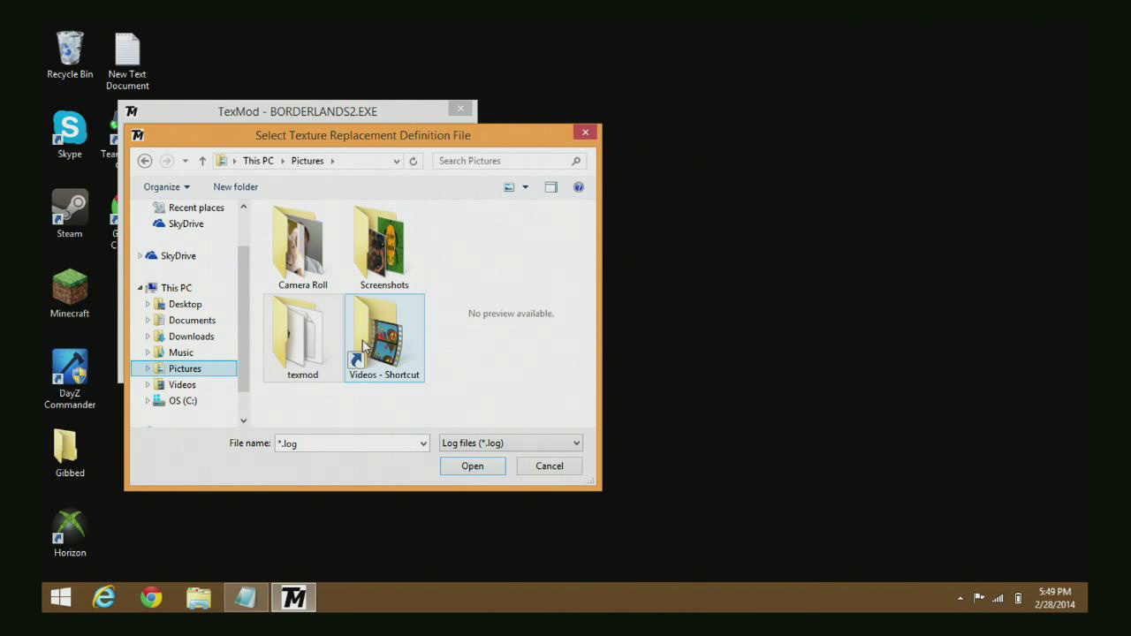
{"action": "double_click", "coordinate": [301, 370]}
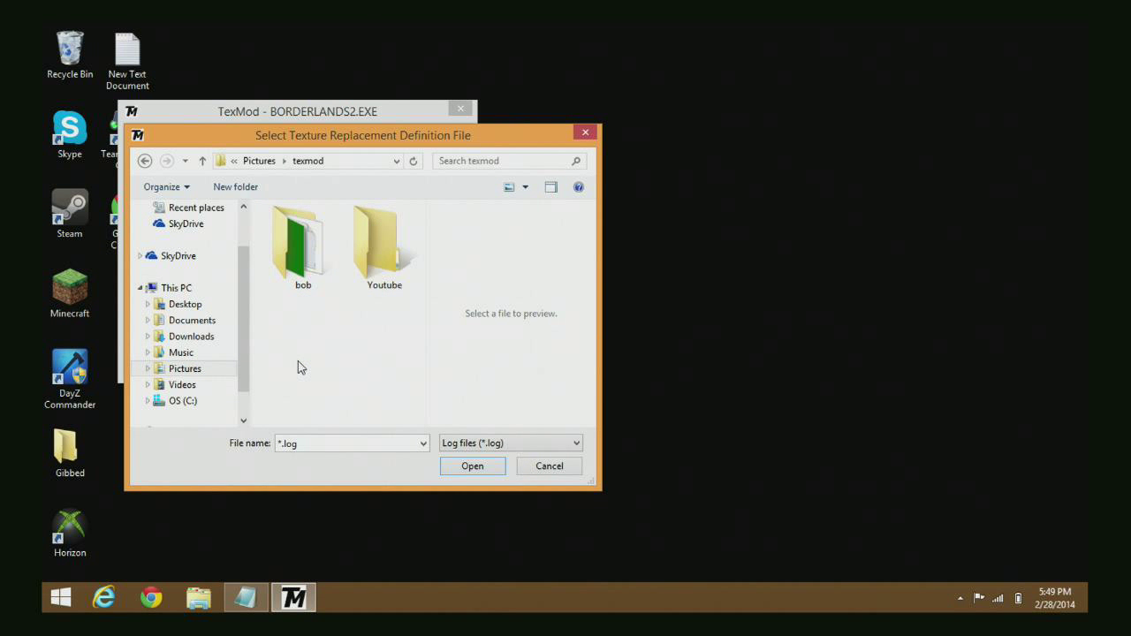
{"action": "left_click", "coordinate": [384, 239]}
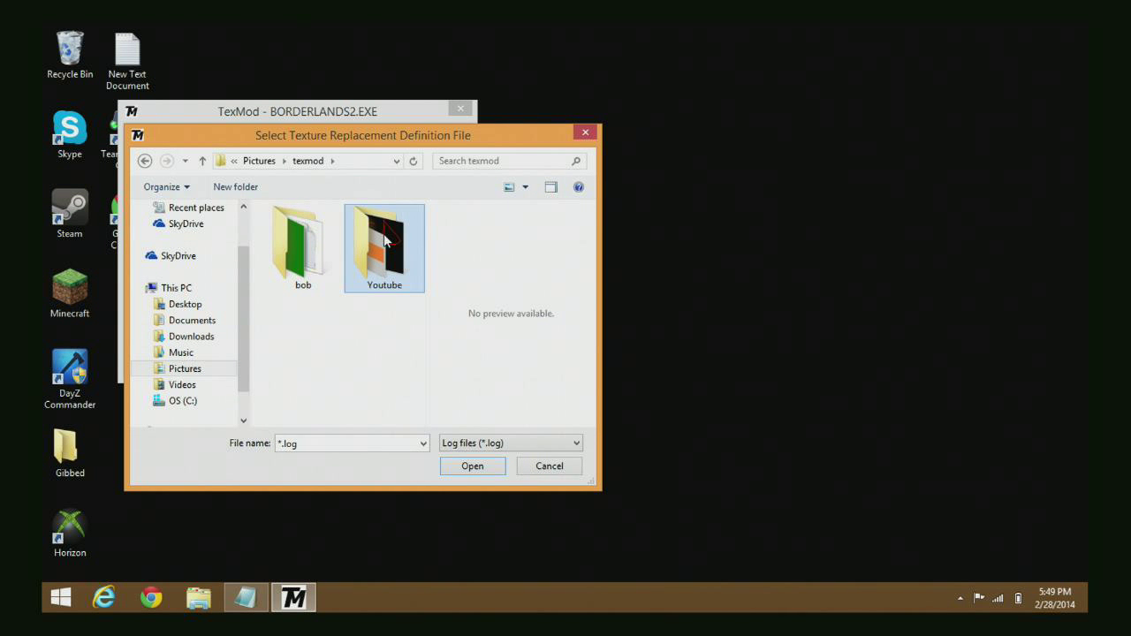
{"action": "left_click", "coordinate": [473, 465]}
{"action": "left_click", "coordinate": [318, 257]}
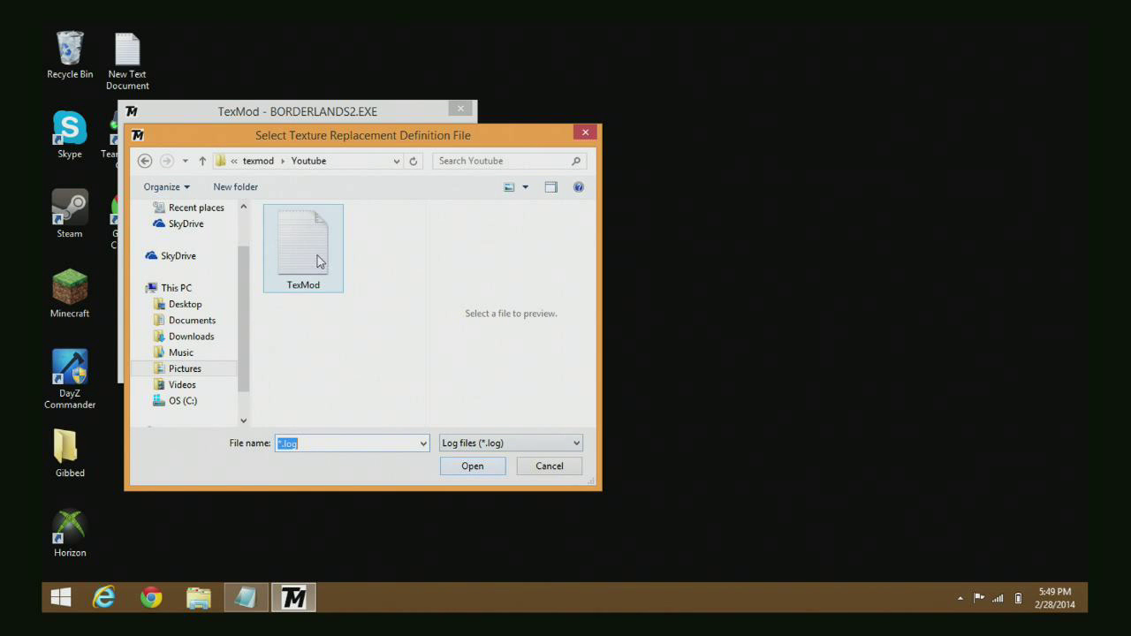
{"action": "left_click", "coordinate": [461, 467]}
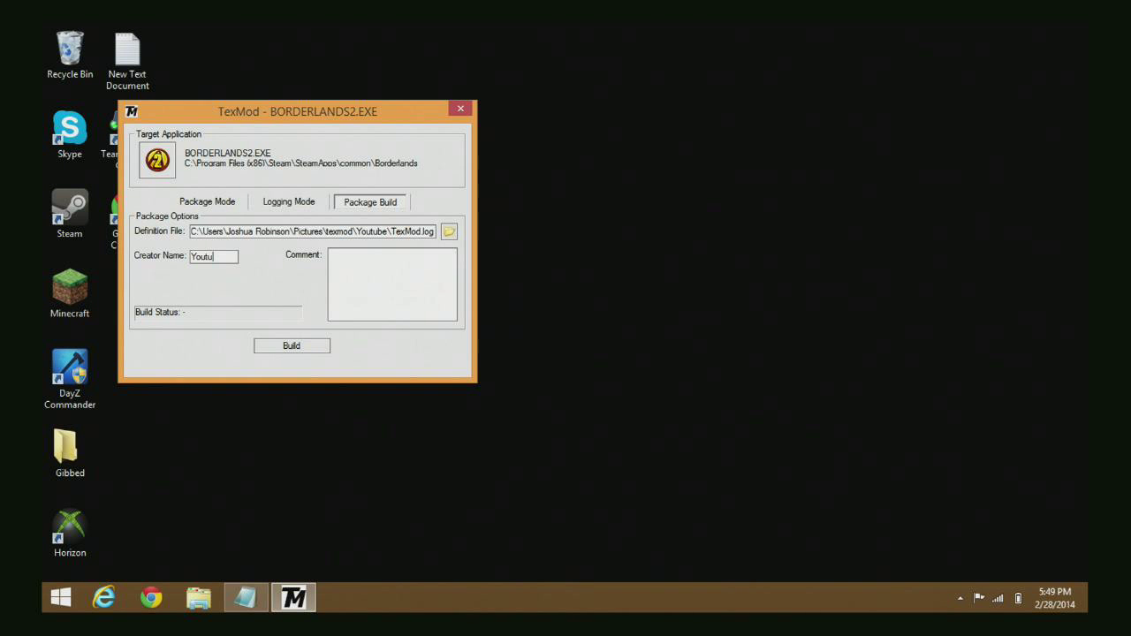
Step: Build the package with Youtube as creator name and save it as lololo in the texmod folder
{"action": "left_click", "coordinate": [310, 346]}
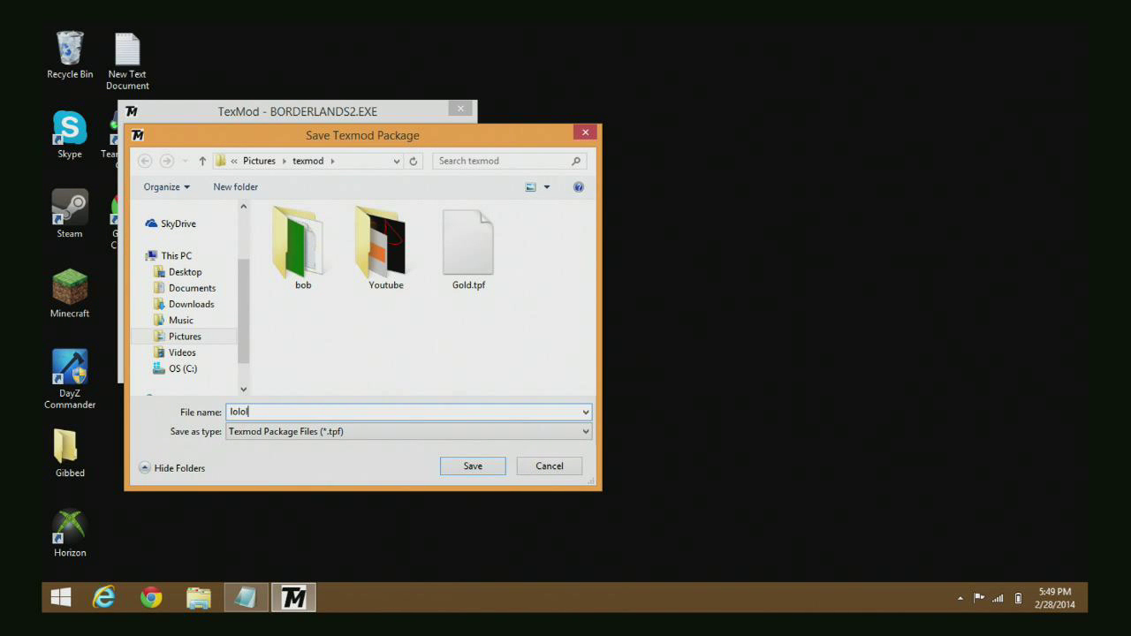
{"action": "key", "text": "Return"}
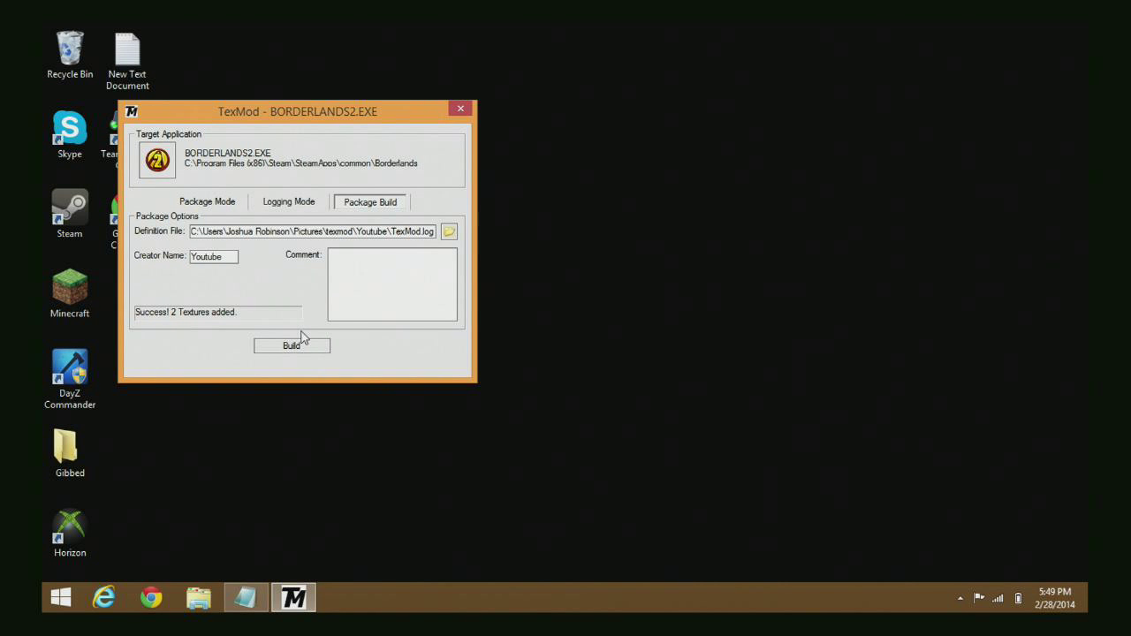
Step: Load the lololo.tpf package in Package Mode and run Borderlands 2 with it
{"action": "left_click", "coordinate": [212, 205]}
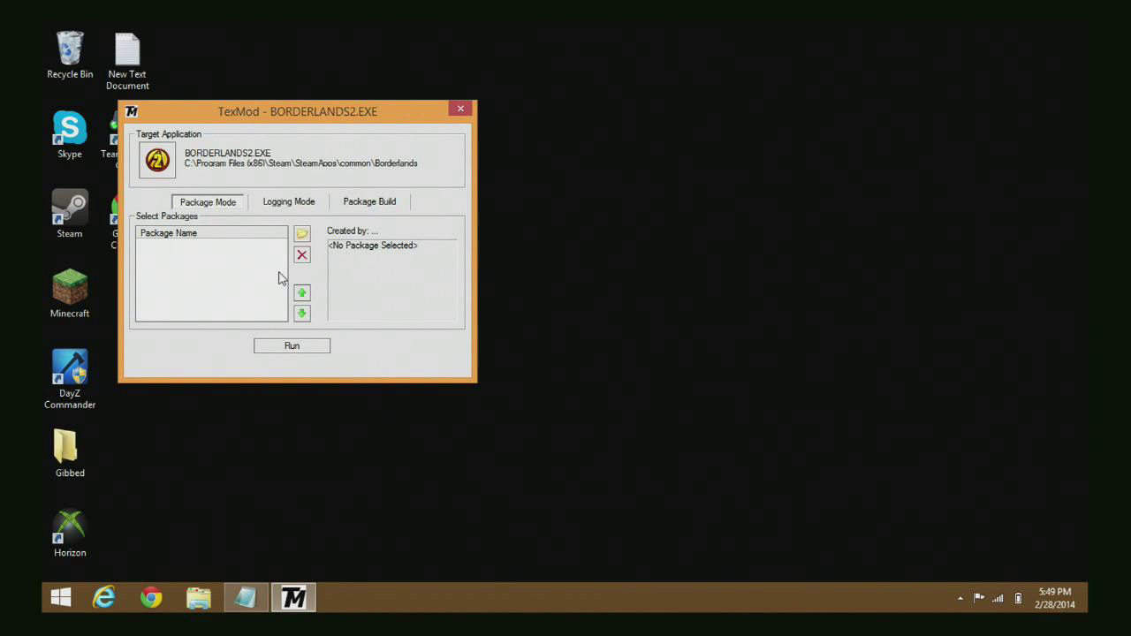
{"action": "left_click", "coordinate": [302, 235]}
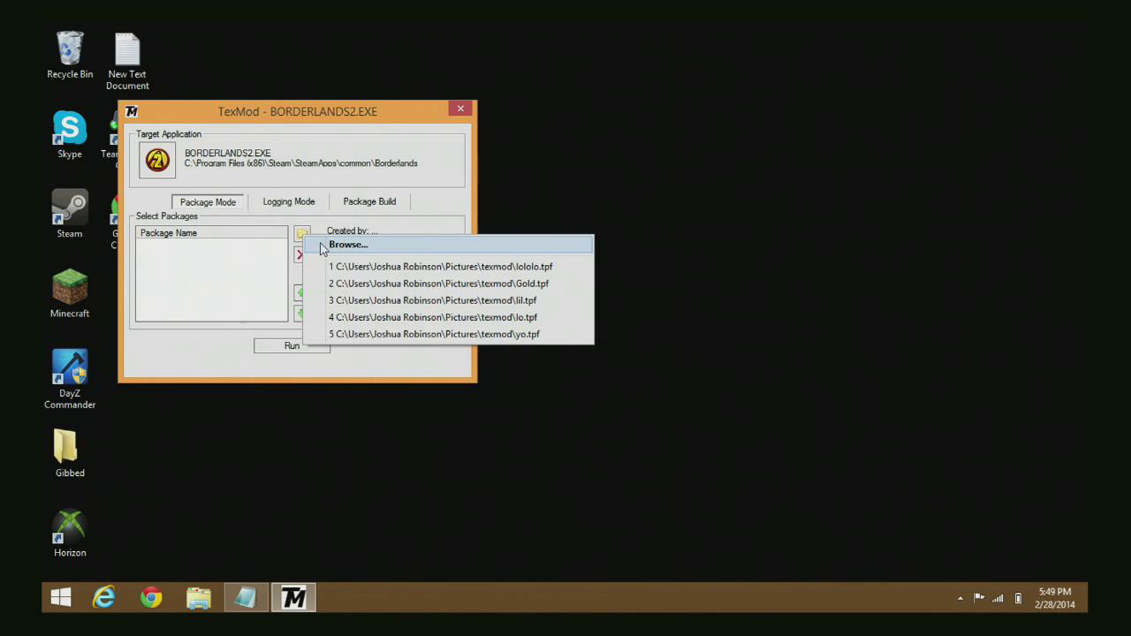
{"action": "left_click", "coordinate": [358, 249]}
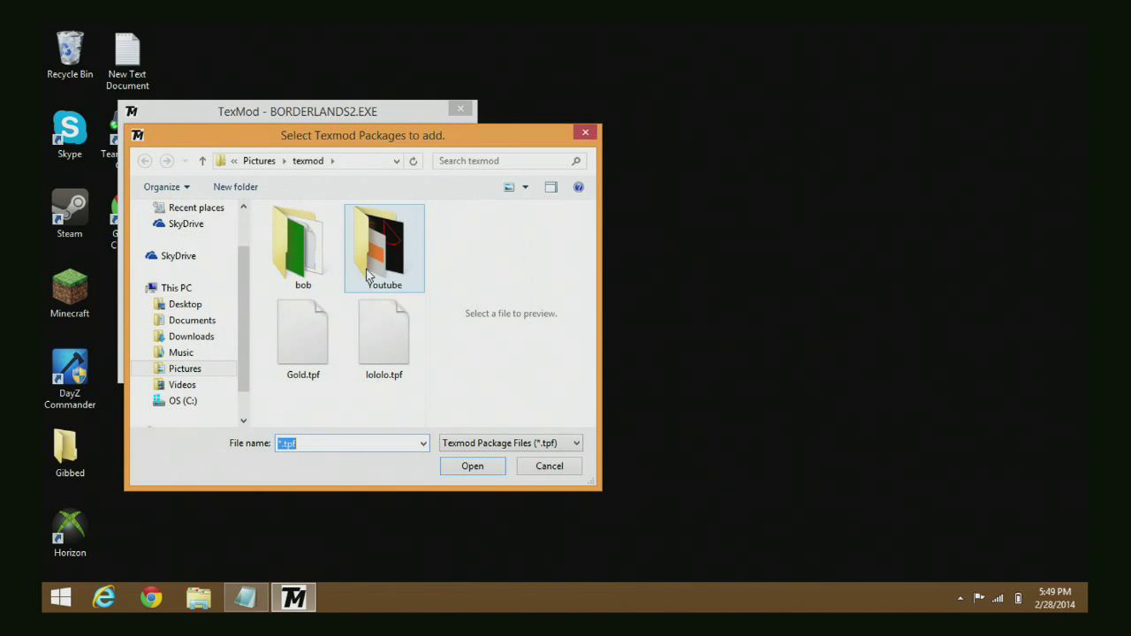
{"action": "left_click", "coordinate": [375, 366]}
{"action": "left_click", "coordinate": [464, 467]}
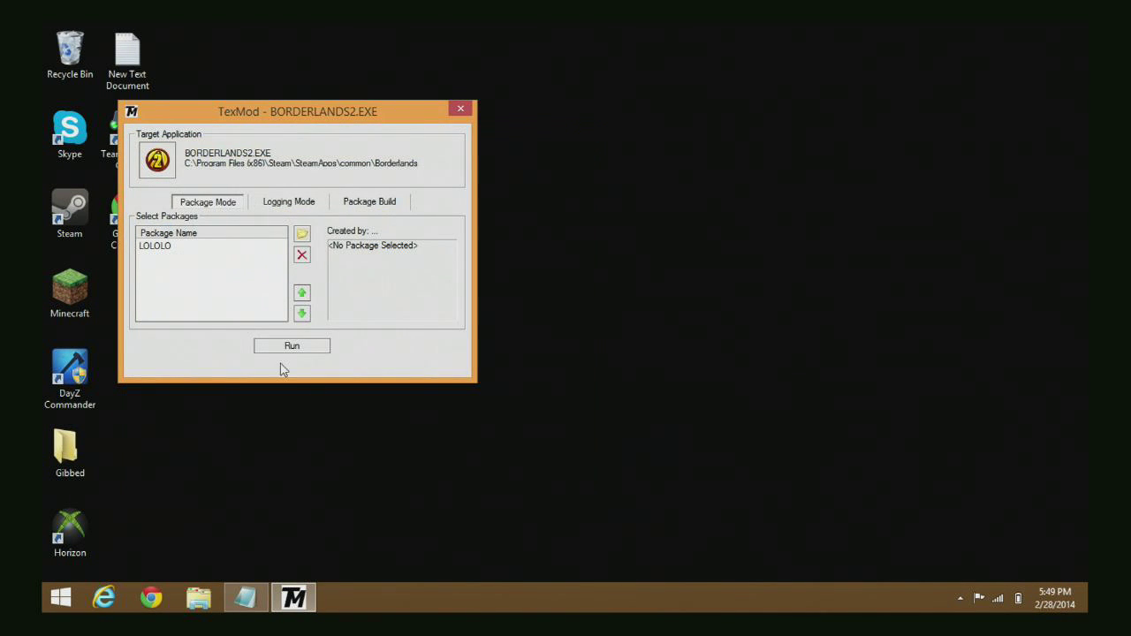
{"action": "left_click", "coordinate": [293, 345]}
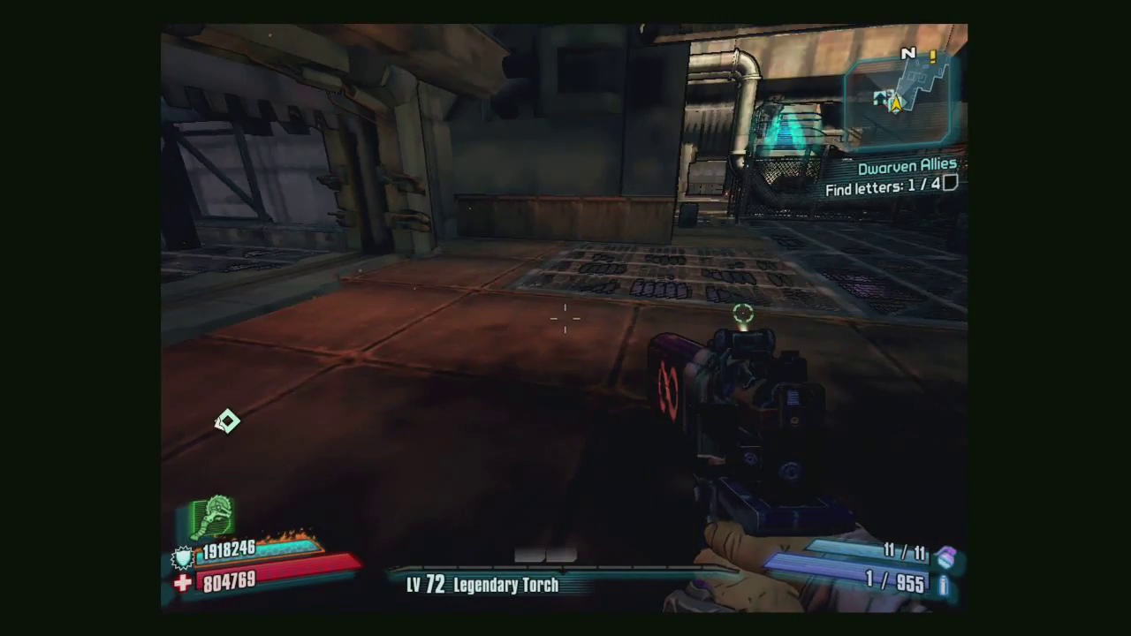
Step: Inspect the Vengeful Infinity pistol in equipped slot 2 to check its custom skin, and return to the game
{"action": "key", "text": "w"}
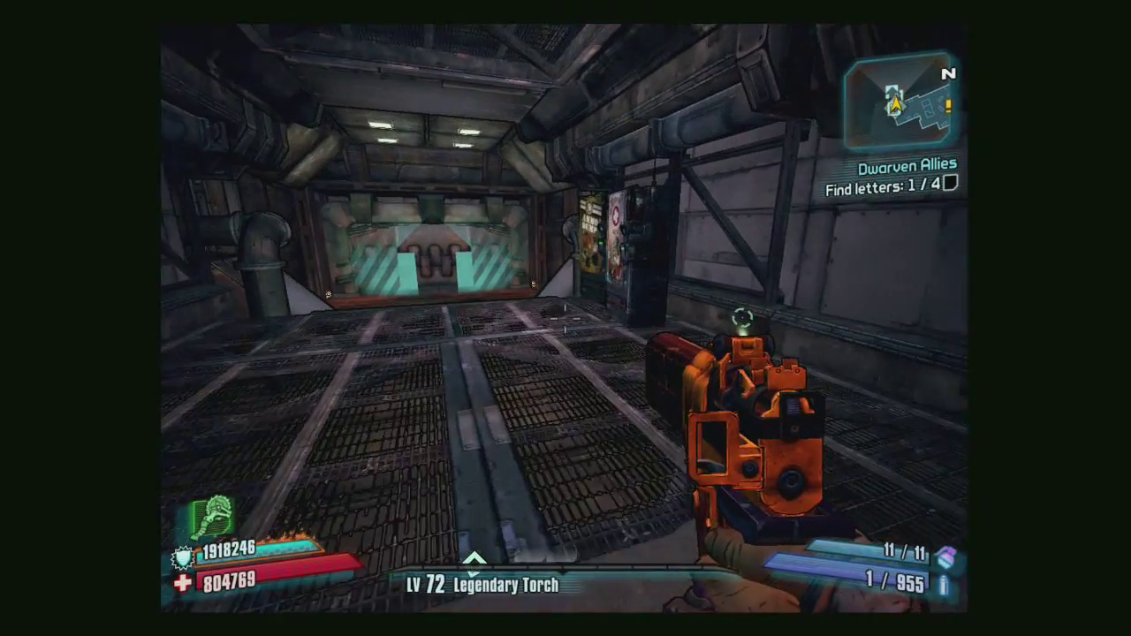
{"action": "key", "text": "m"}
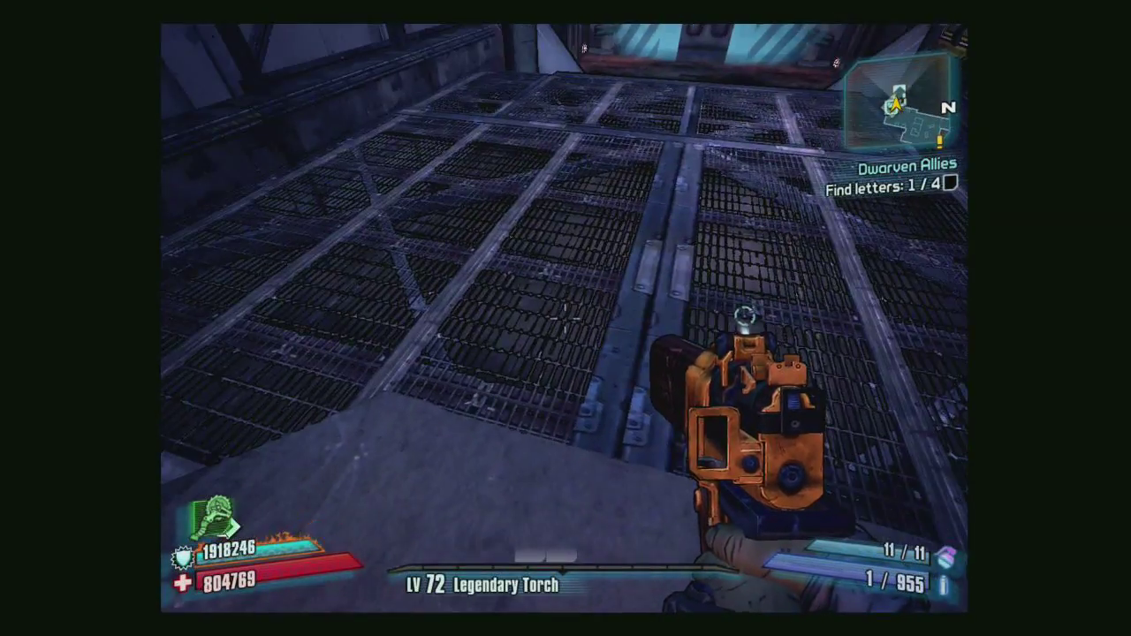
{"action": "key", "text": "m"}
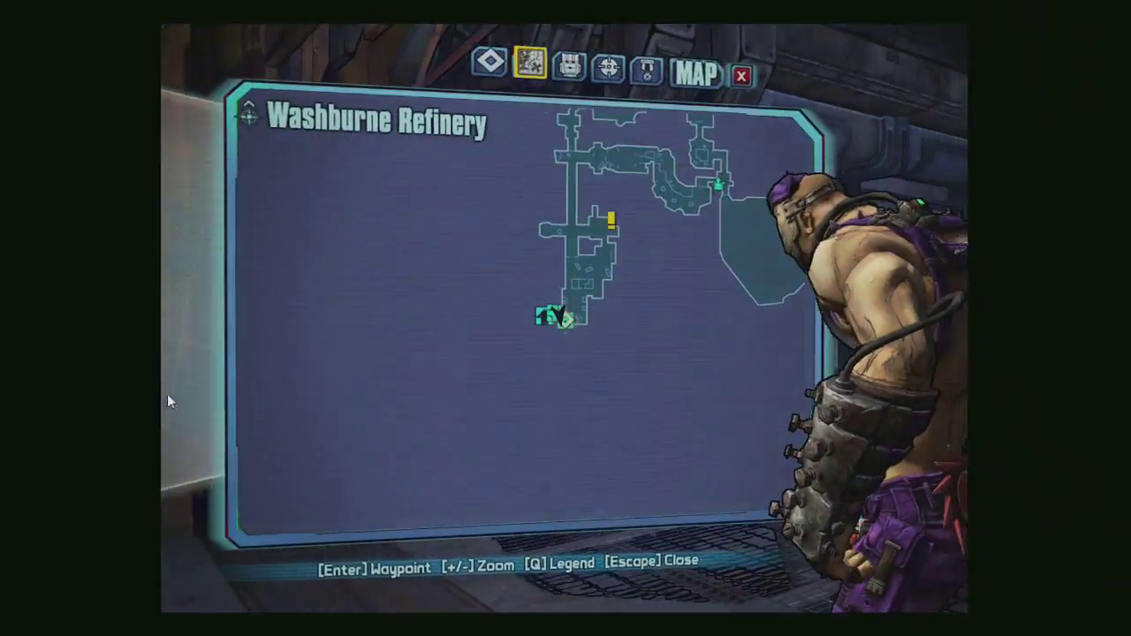
{"action": "left_click", "coordinate": [570, 69]}
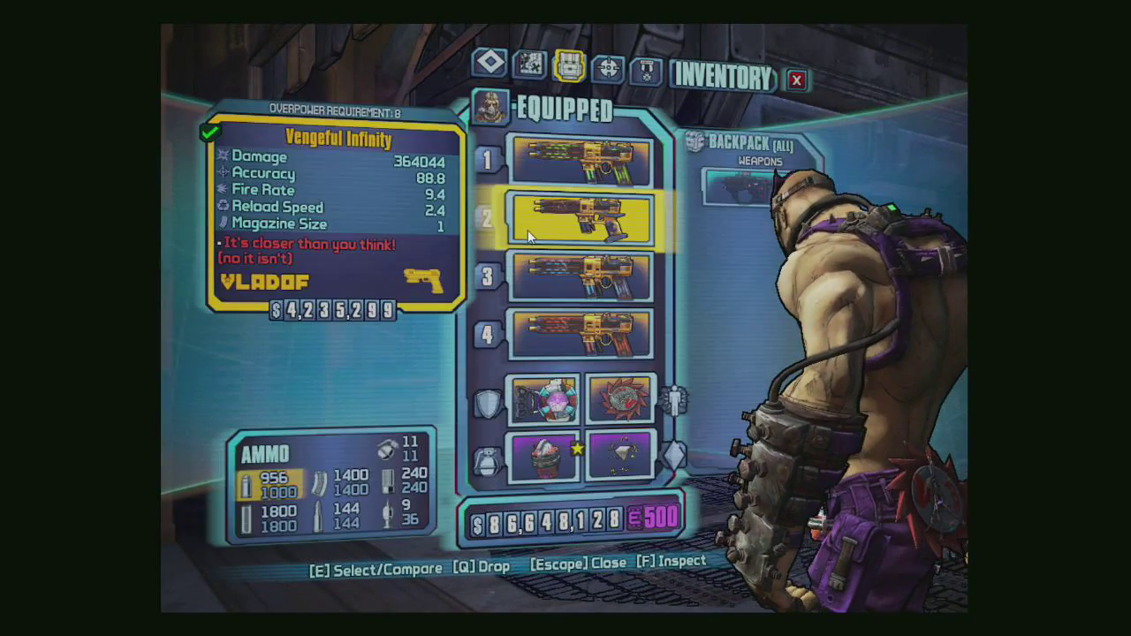
{"action": "left_click", "coordinate": [535, 233]}
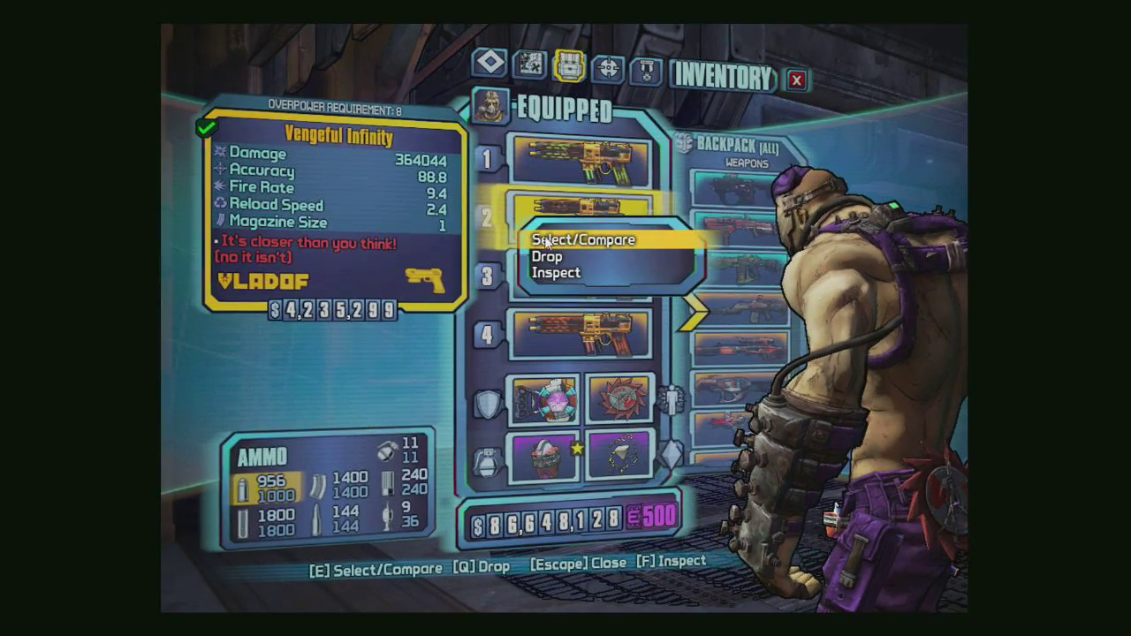
{"action": "left_click", "coordinate": [547, 272]}
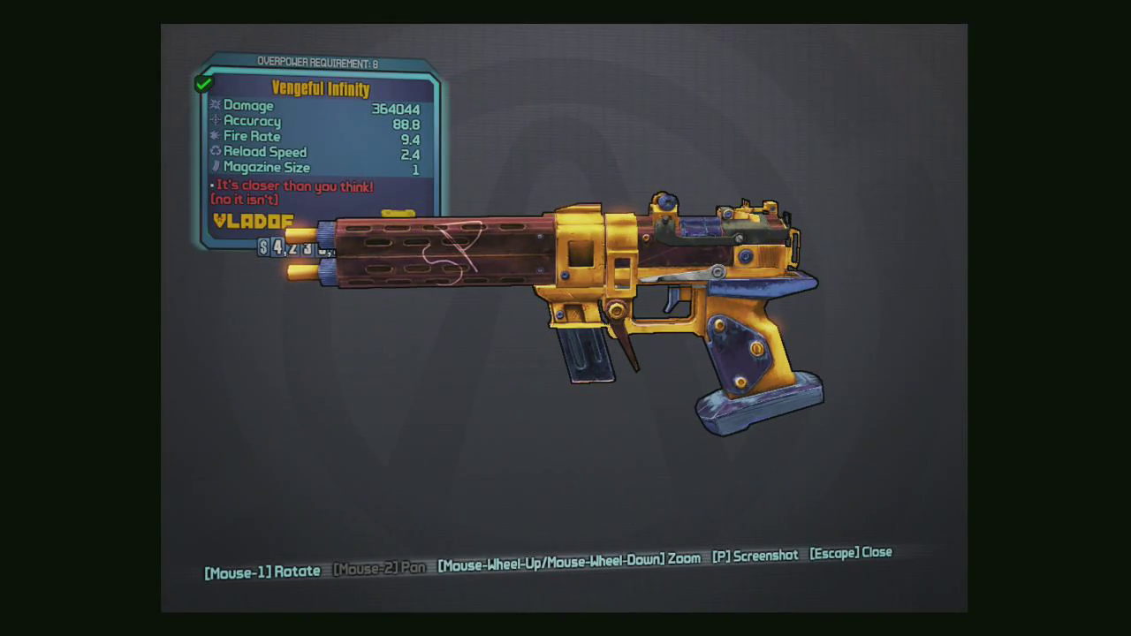
{"action": "key", "text": "Escape"}
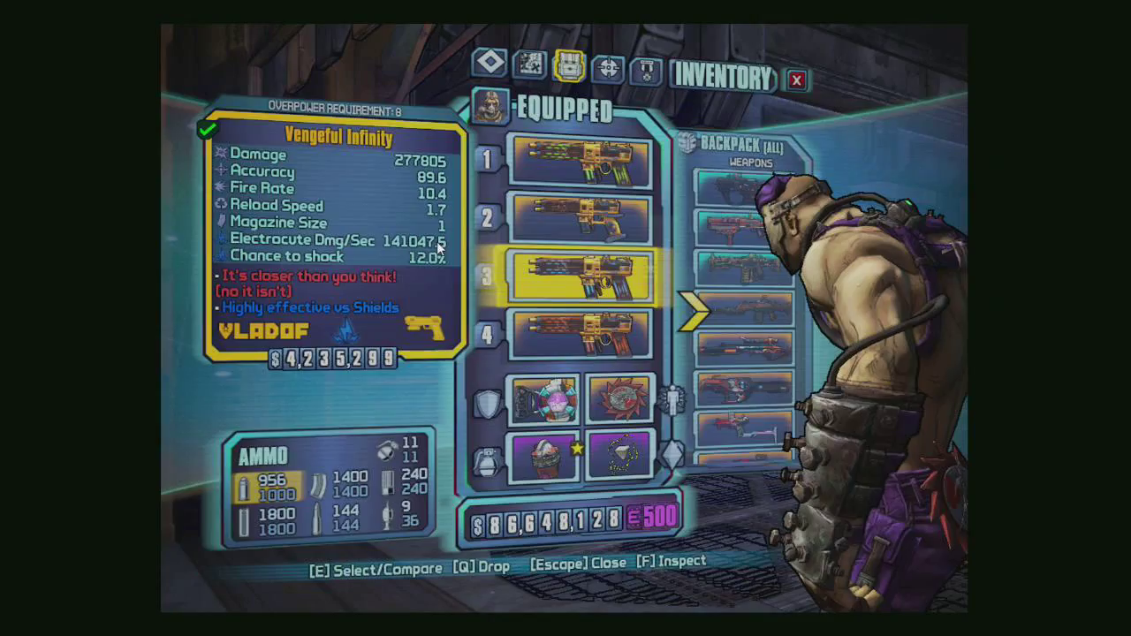
{"action": "key", "text": "Escape"}
Step: Fire the reskinned pistol and walk up to the travel station to view the SP decal up close
{"action": "left_click", "coordinate": [566, 319]}
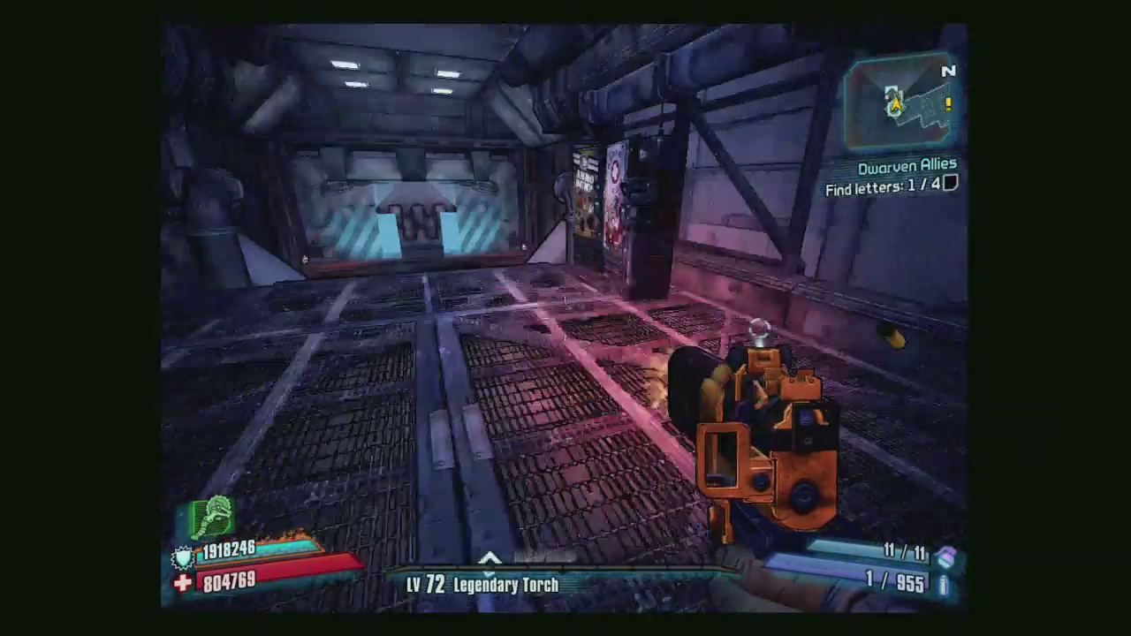
{"action": "left_click", "coordinate": [566, 318]}
{"action": "key", "text": "shift+w"}
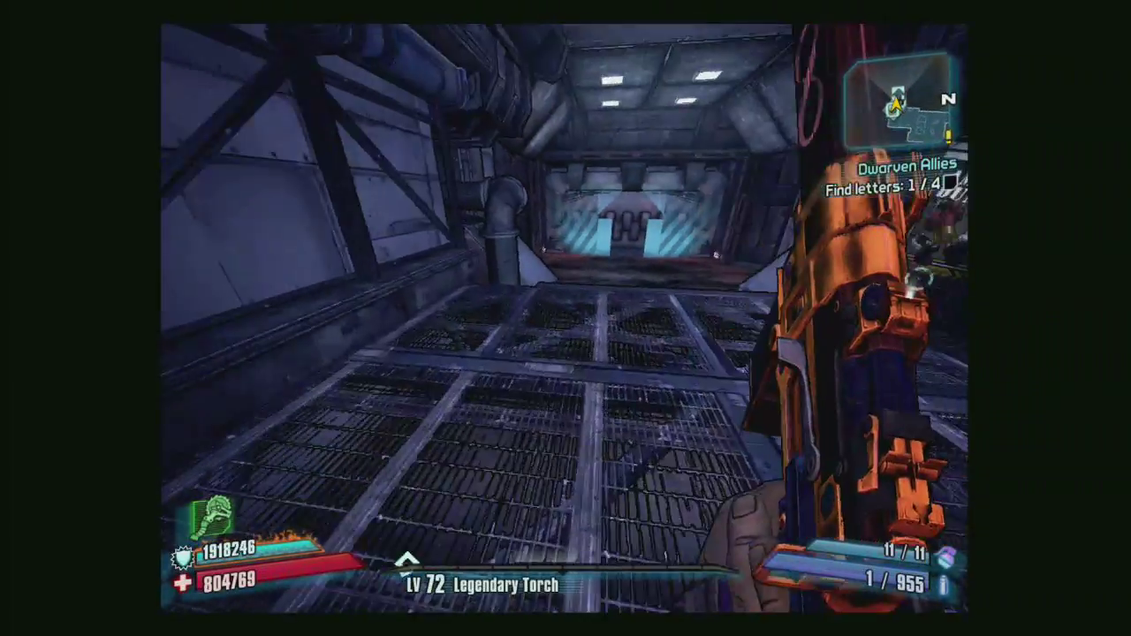
{"action": "key", "text": "w"}
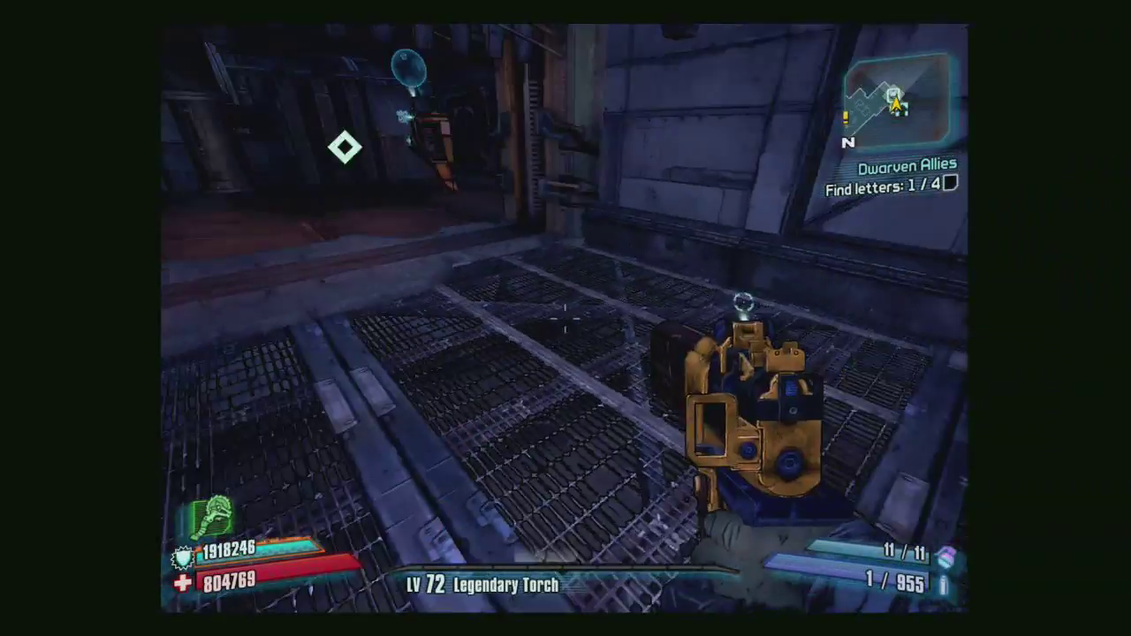
{"action": "left_click", "coordinate": [565, 318]}
{"action": "key", "text": "w"}
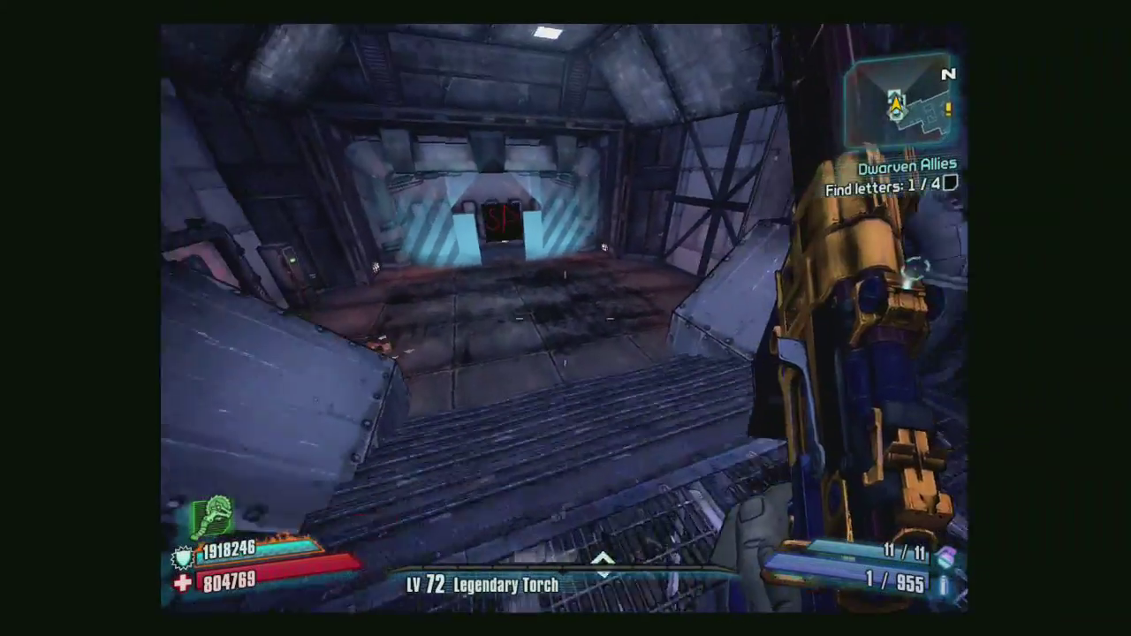
{"action": "key", "text": "a"}
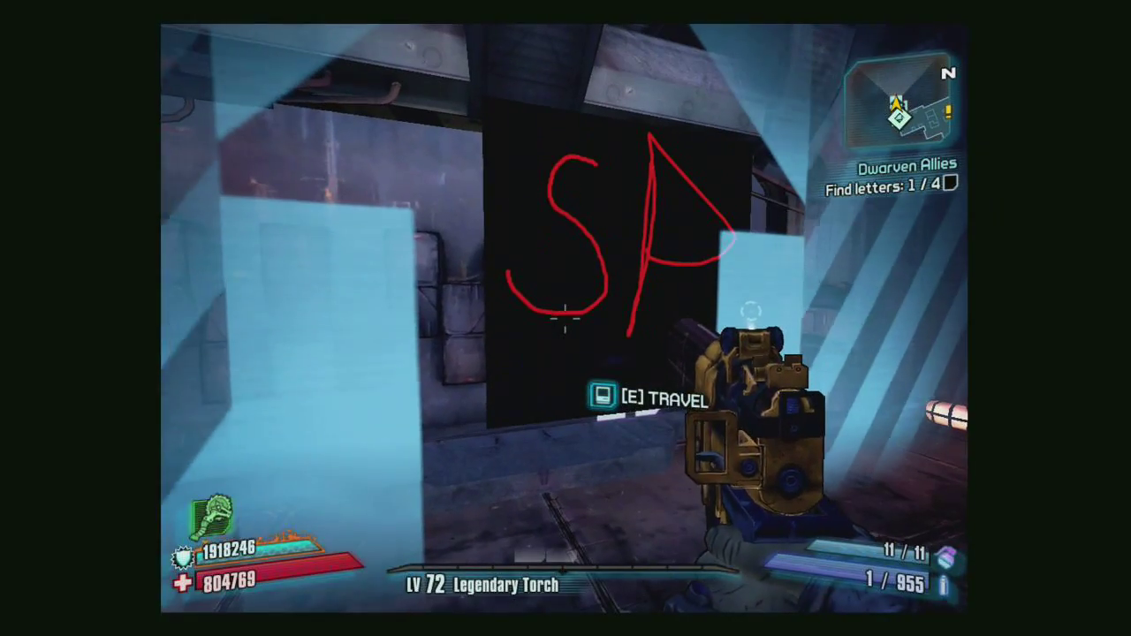
{"action": "key", "text": "d"}
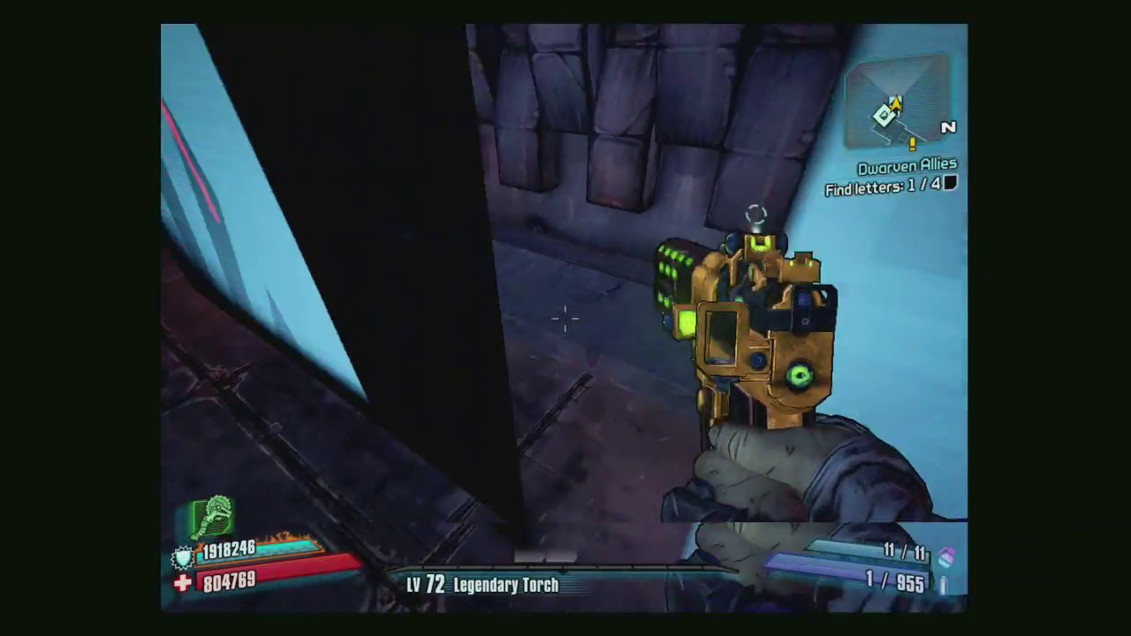
Step: Walk around the travel station area and open the small crate beside the metal door
{"action": "key", "text": "s"}
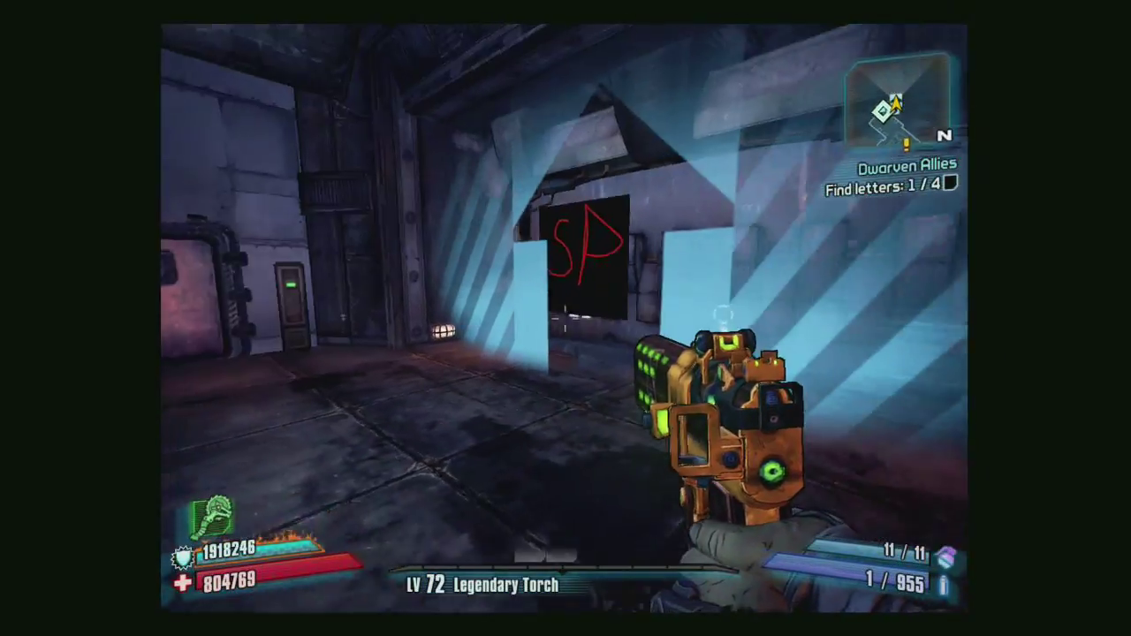
{"action": "key", "text": "w"}
{"action": "key", "text": "shift"}
{"action": "key", "text": "space"}
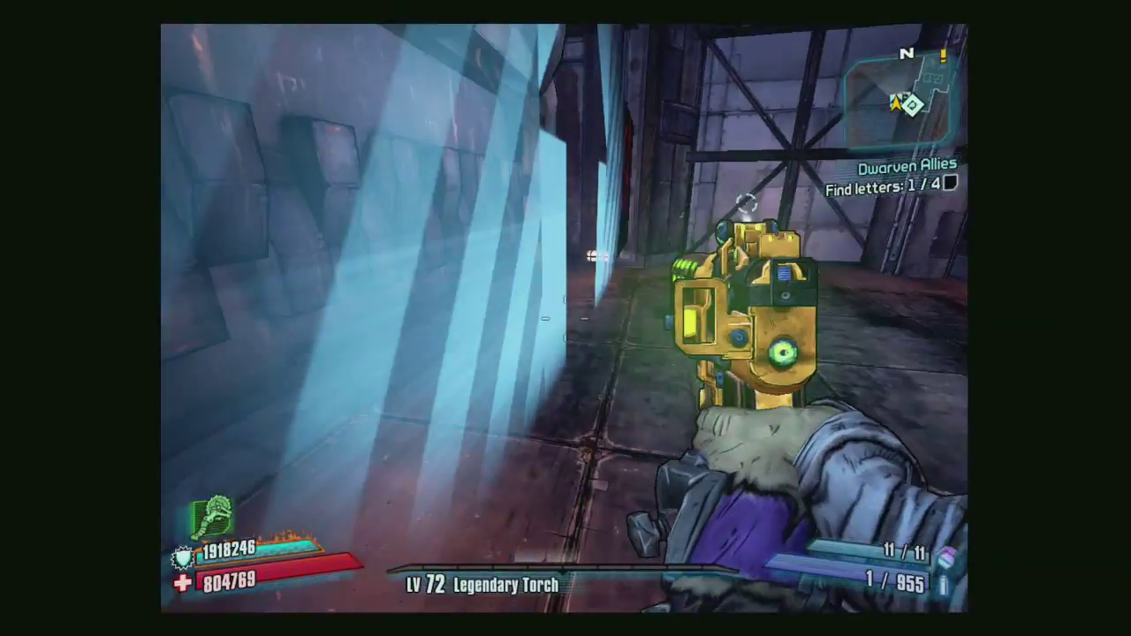
{"action": "key", "text": "s"}
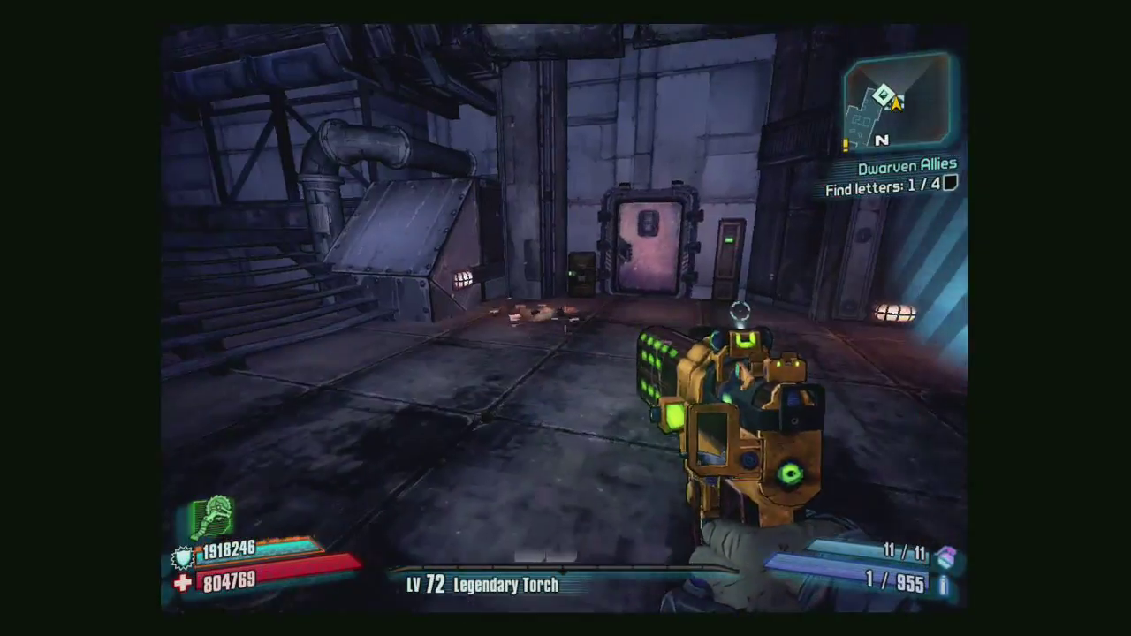
{"action": "key", "text": "w"}
{"action": "key", "text": "e"}
{"action": "key", "text": "s"}
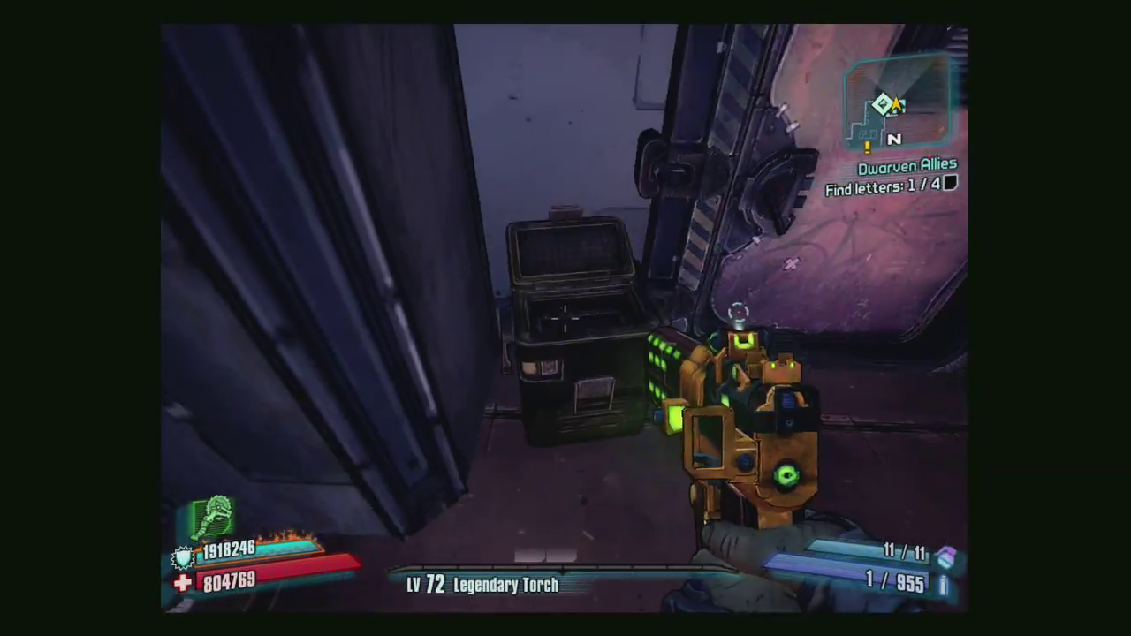
Step: Open the metal locker near the crate, collect its cash, and walk back past the travel station's decal
{"action": "key", "text": "w"}
{"action": "key", "text": "e"}
{"action": "key", "text": "e"}
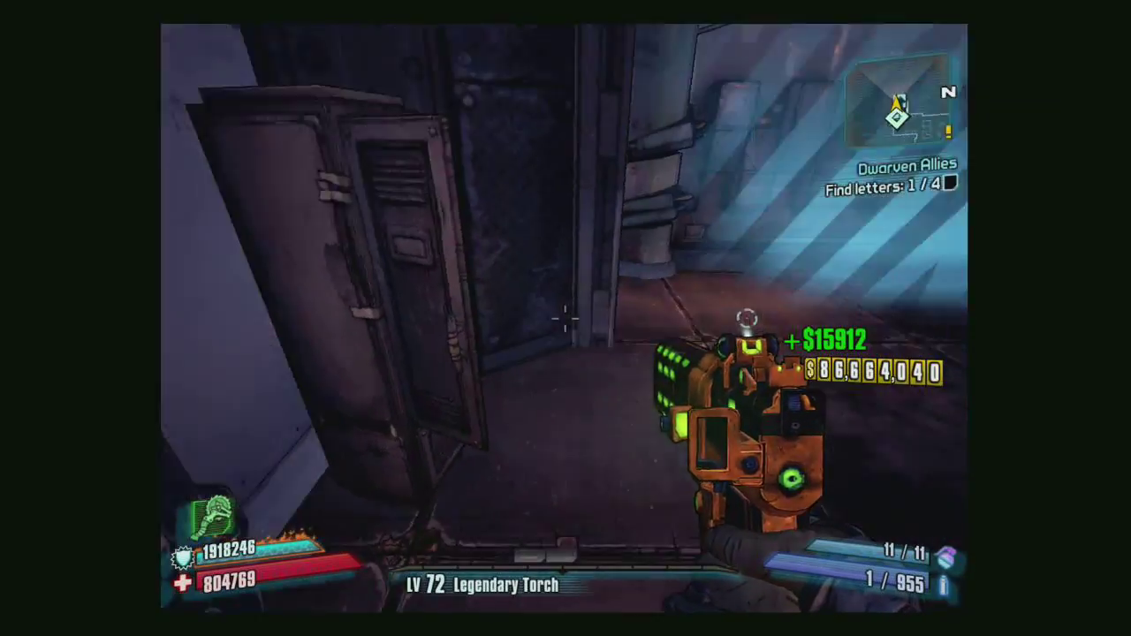
{"action": "key", "text": "w"}
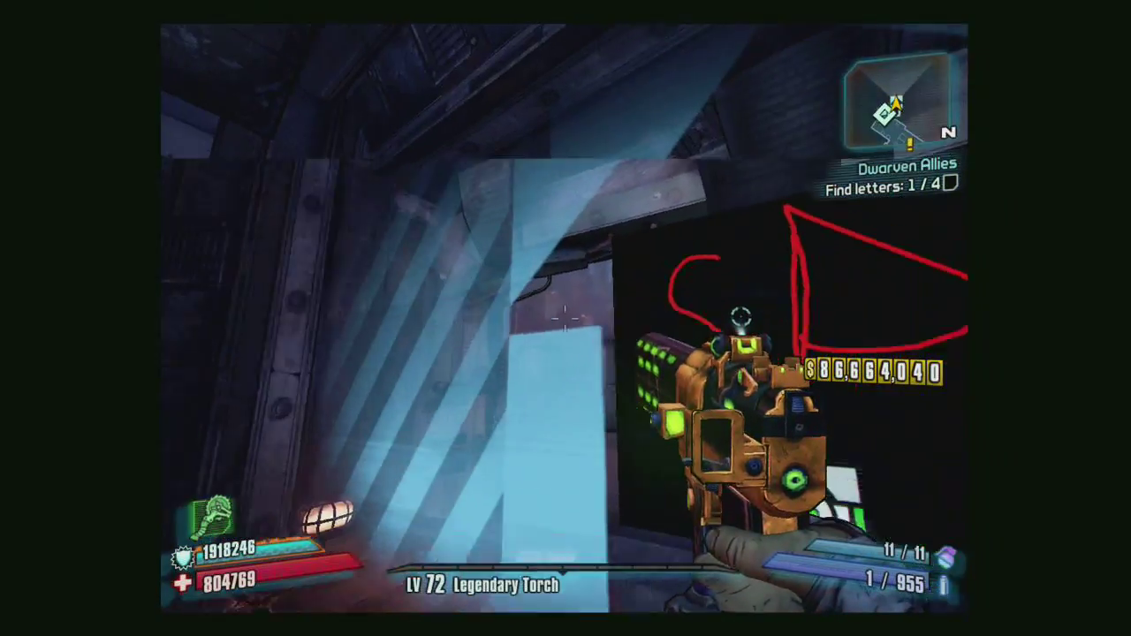
{"action": "key", "text": "e"}
Step: Switch between the equipped weapons in slots 1 and 2 to compare their skins in hand
{"action": "key", "text": "1"}
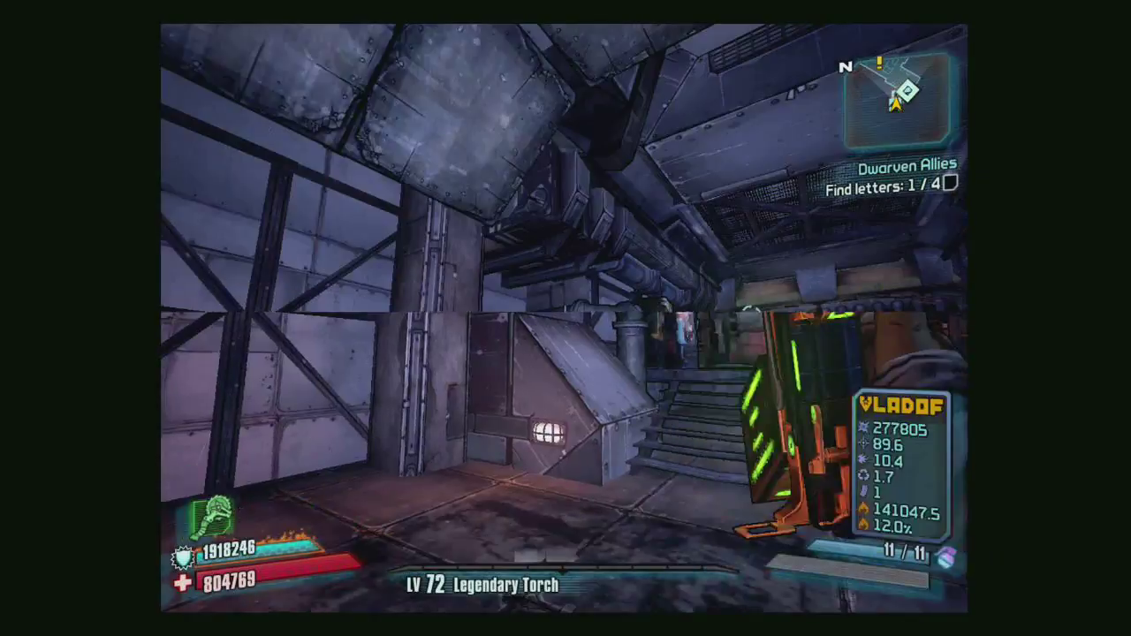
{"action": "key", "text": "2"}
{"action": "key", "text": "1"}
Step: Walk to the ammo vending machine, open its shop, and show the backpack weapons available to sell
{"action": "key", "text": "w"}
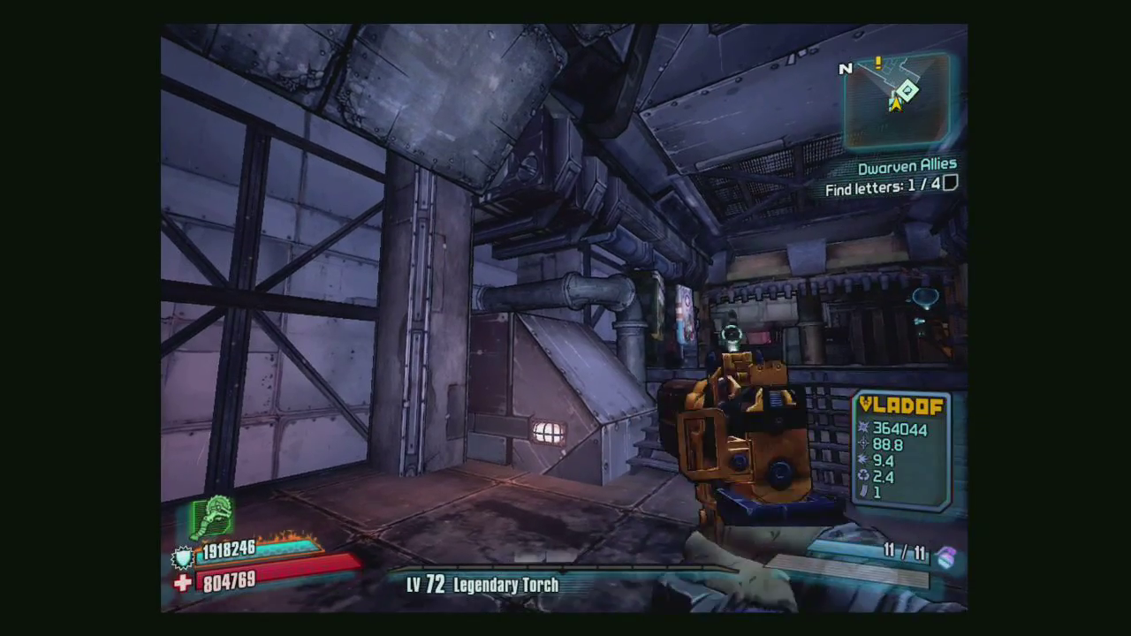
{"action": "key", "text": "e"}
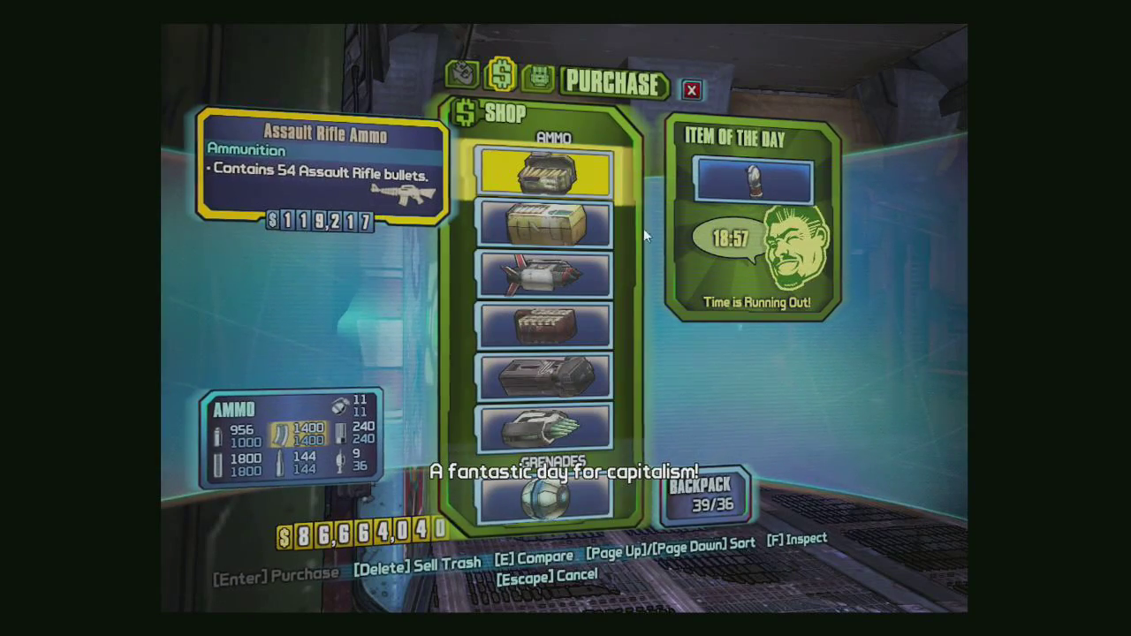
{"action": "left_click", "coordinate": [539, 80]}
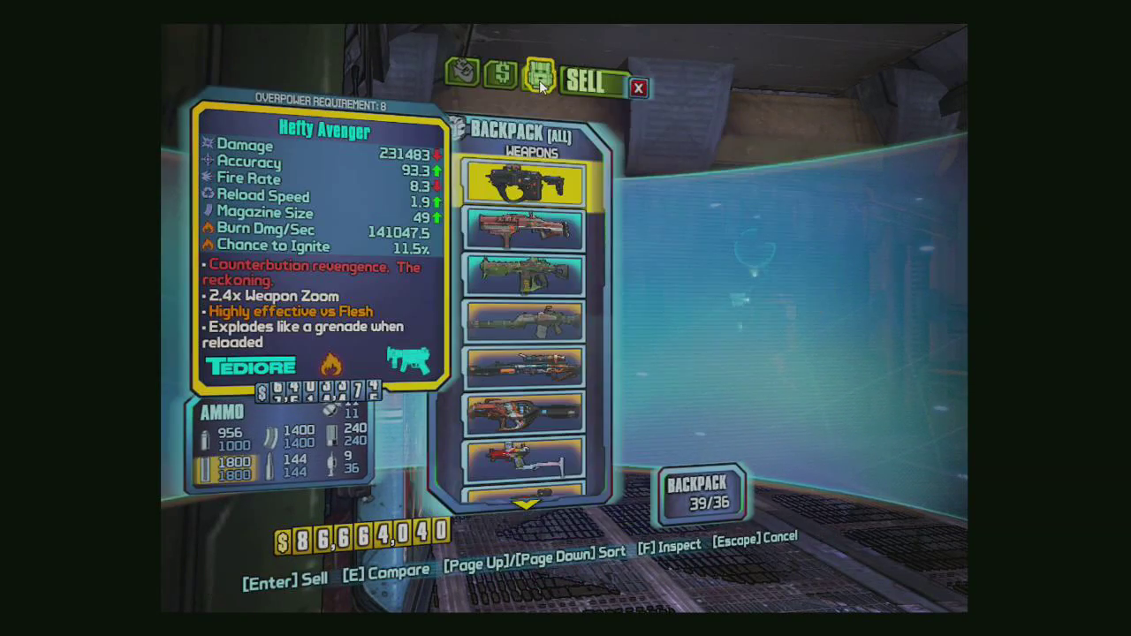